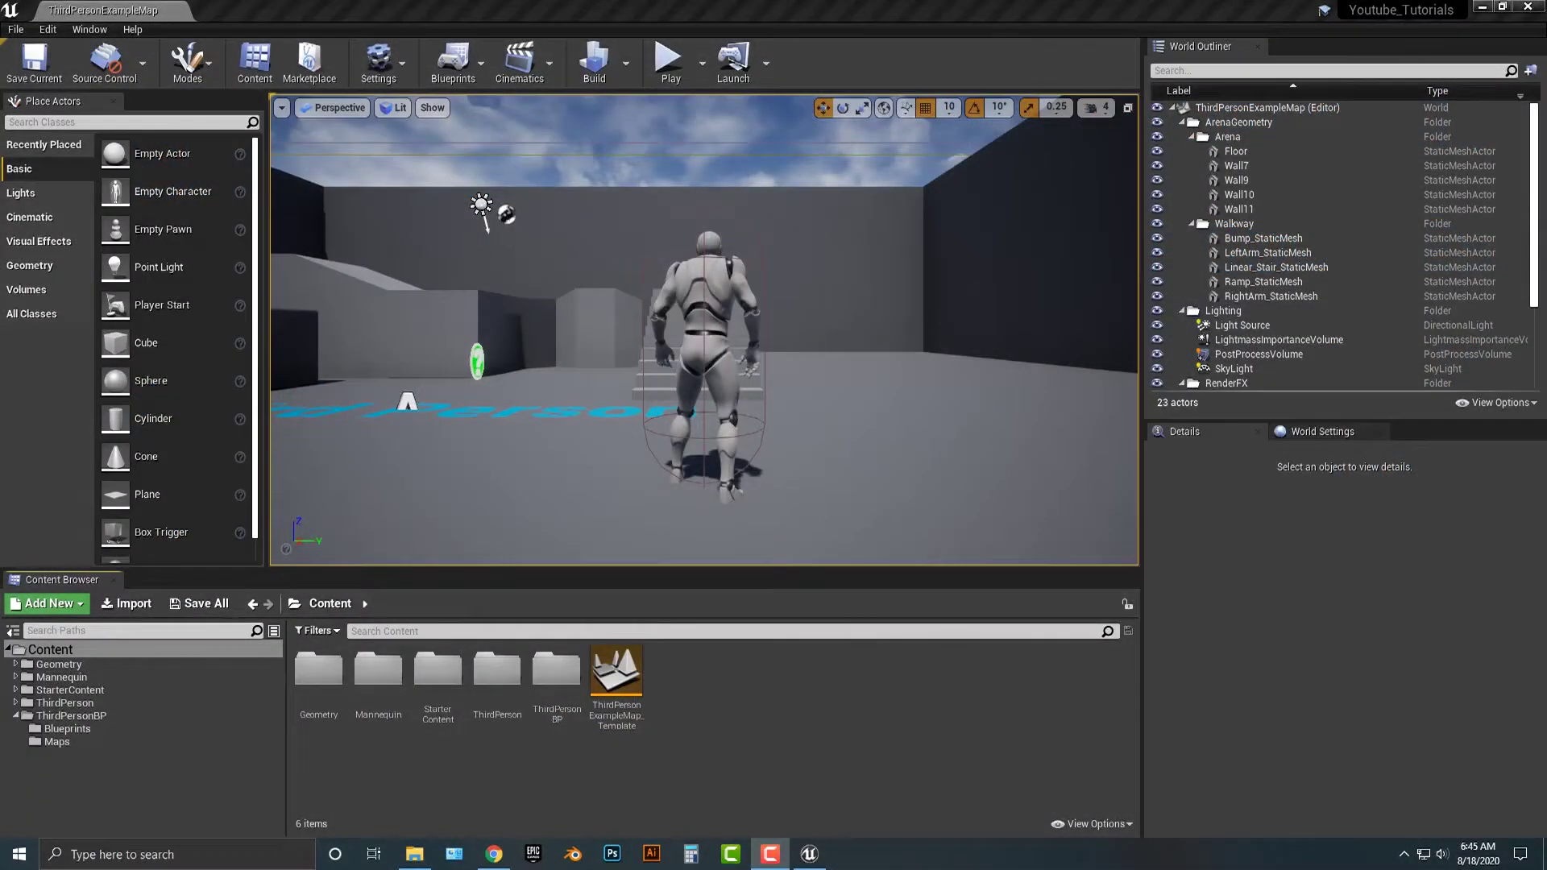
- Create a Widget Blueprint named HUD in the Content folder and open it for editing
right_click_drag(704, 329, 1007, 520)
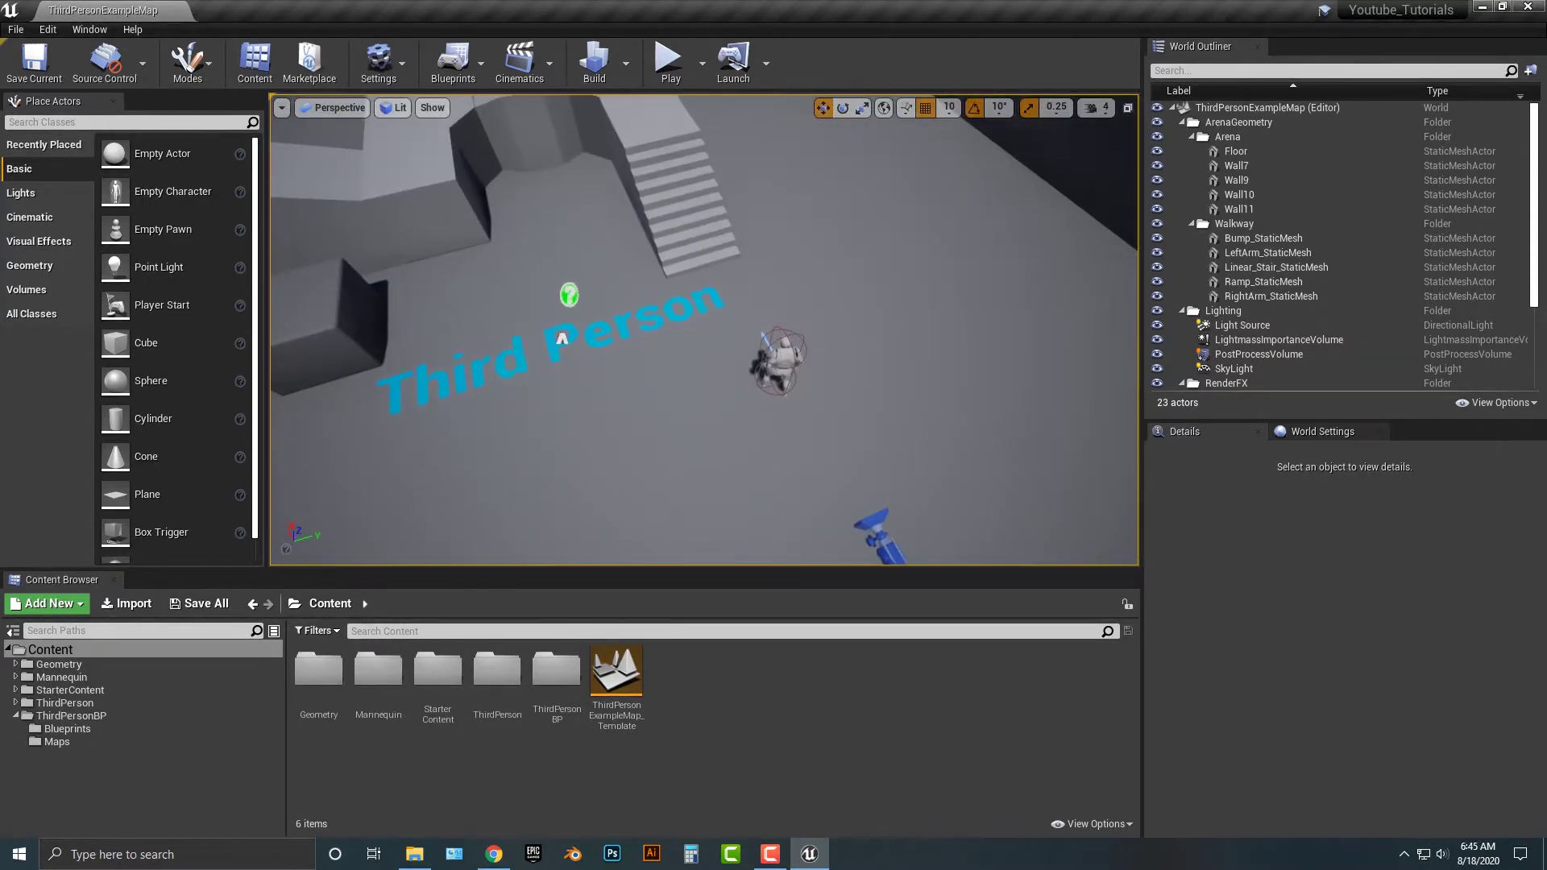
right_click(798, 657)
mouse_move(844, 647)
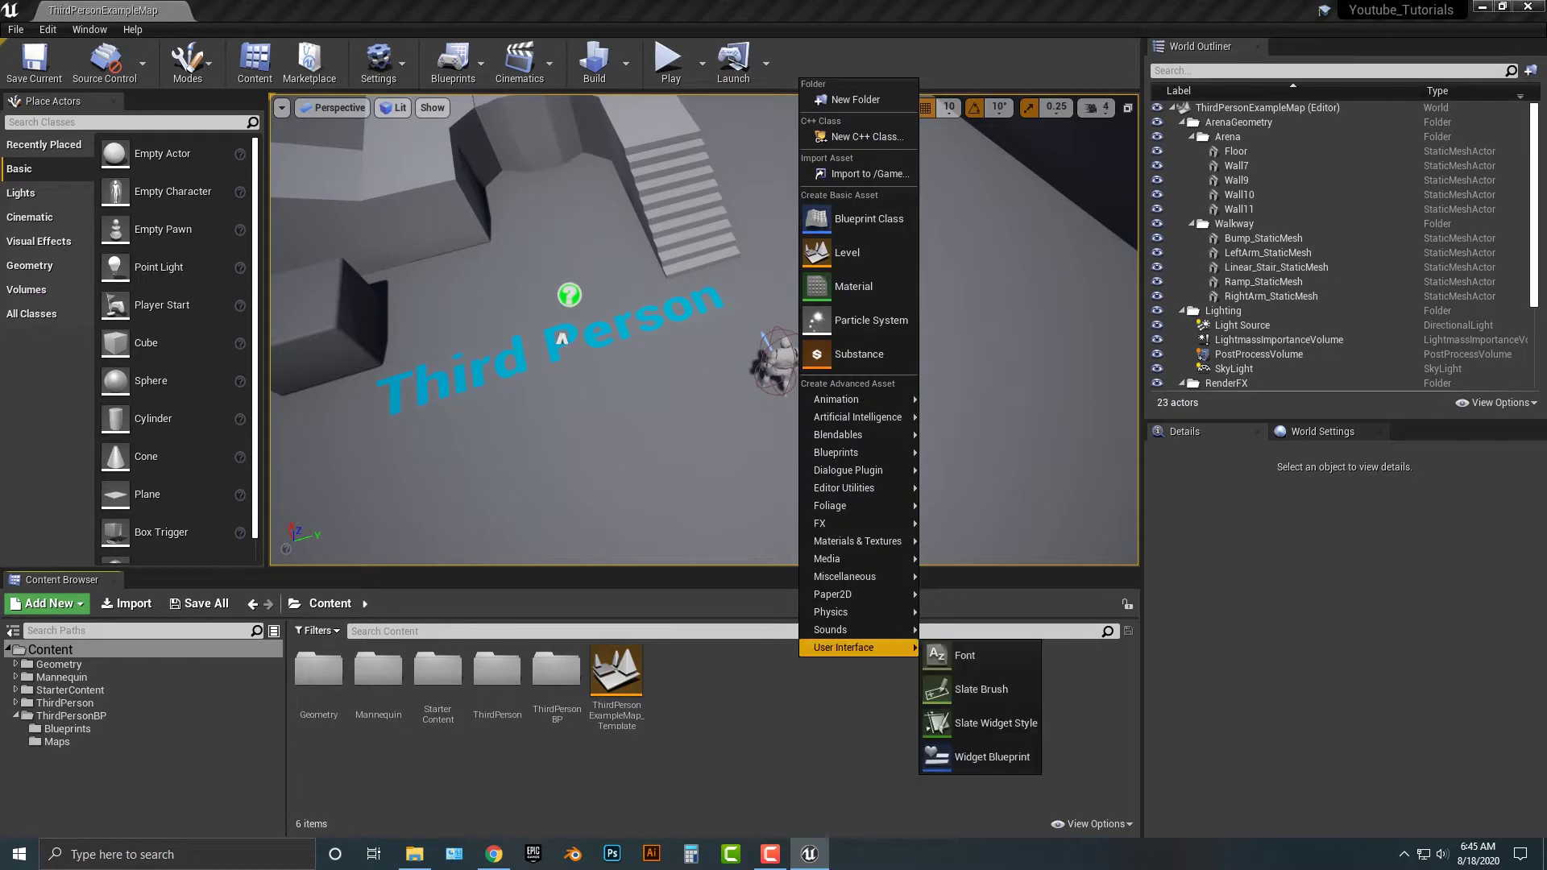
left_click(992, 756)
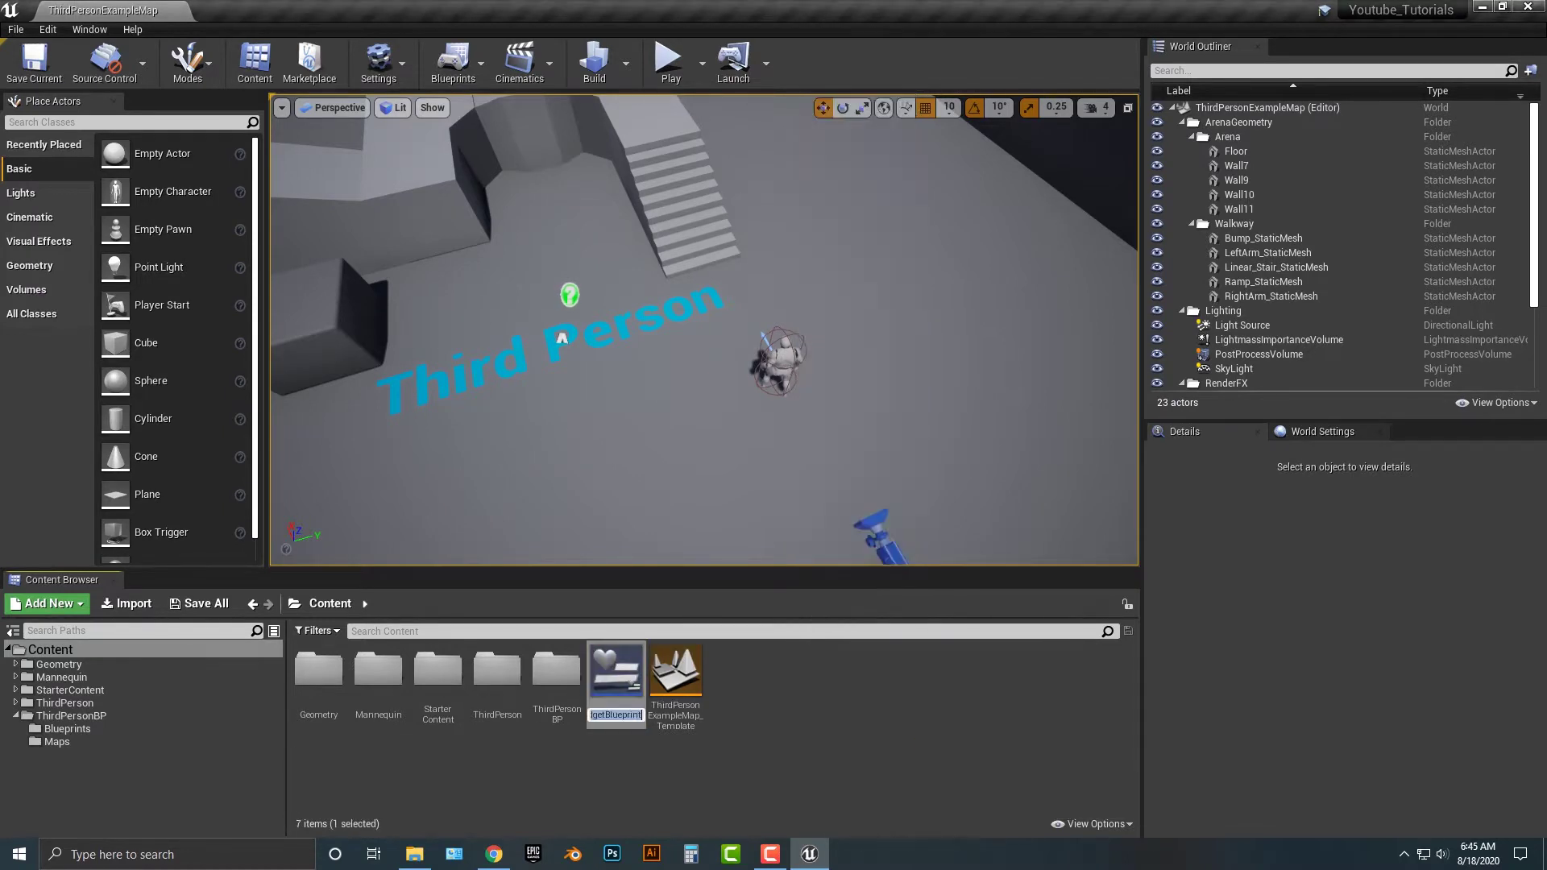
key("Return")
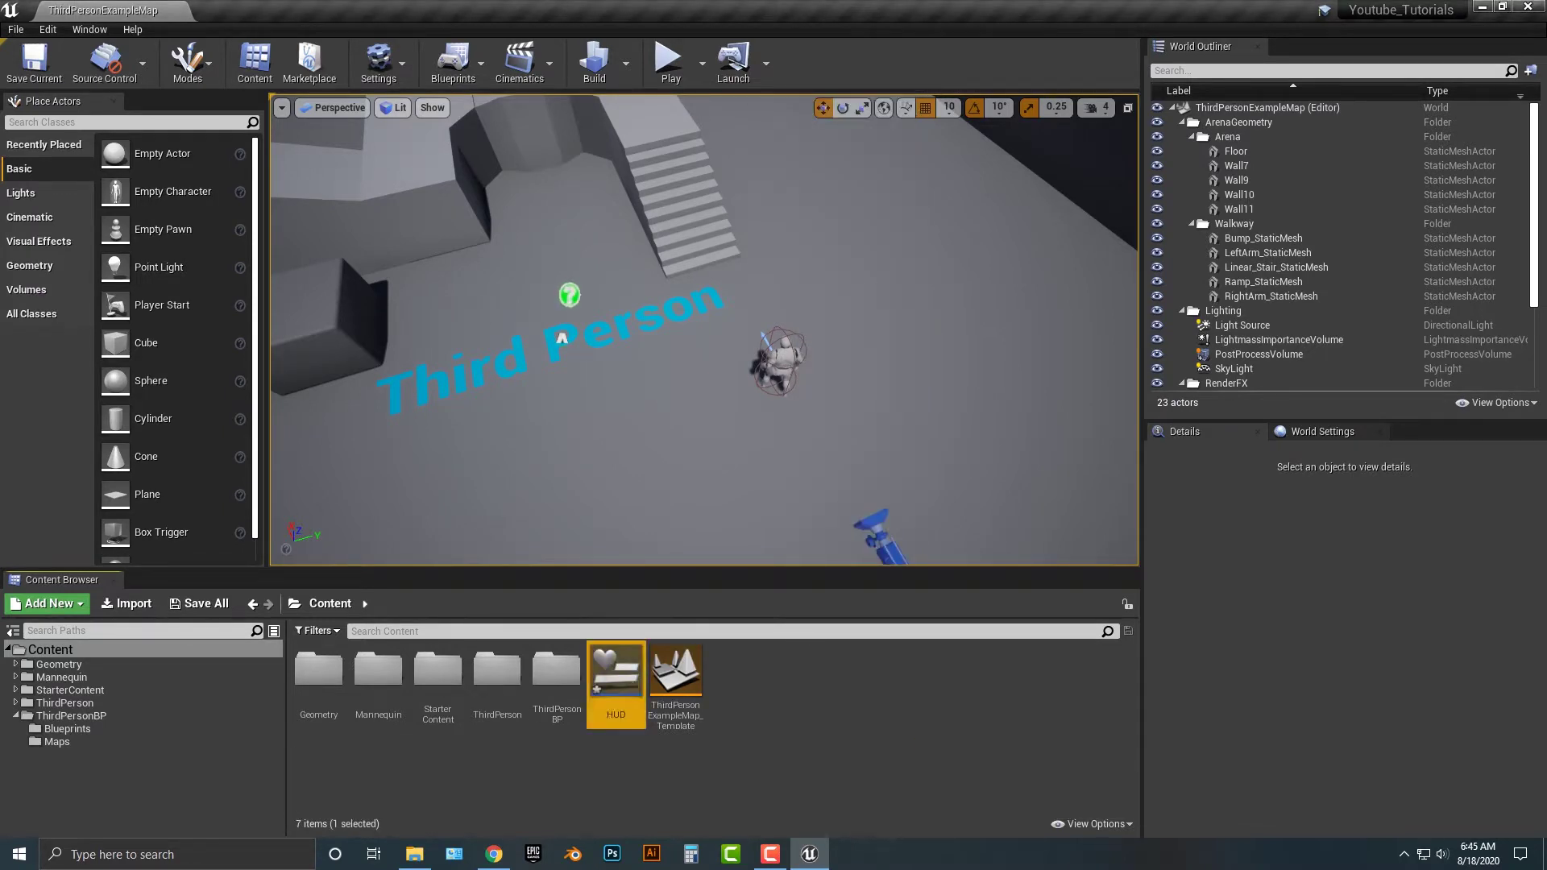
double_click(615, 673)
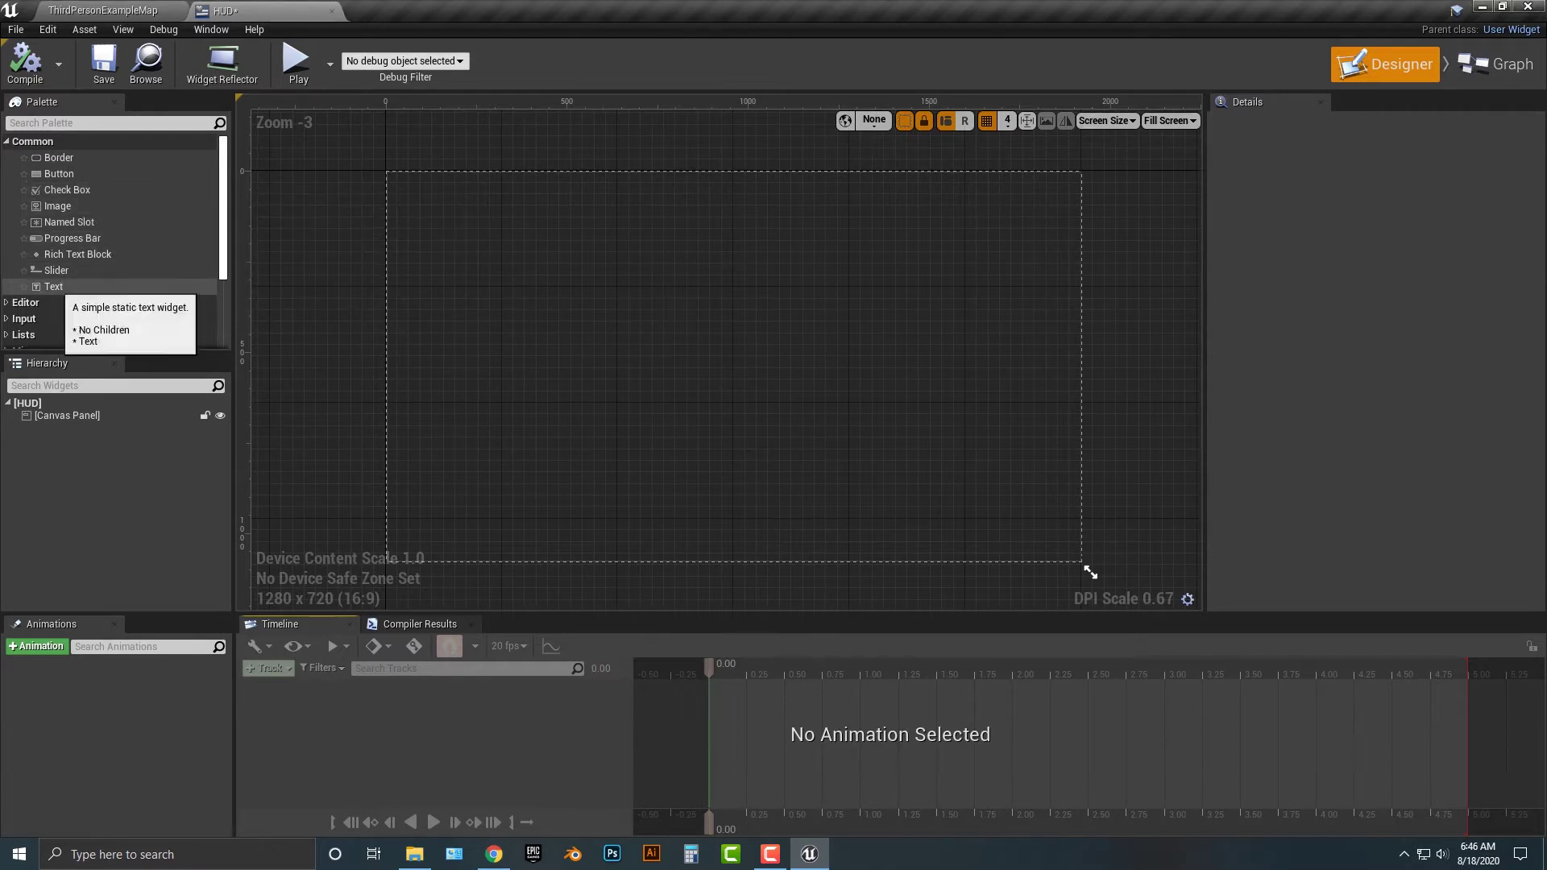
- Place a Text widget on the HUD canvas with Size To Content enabled and a font size of 128
left_click_drag(53, 287, 681, 239)
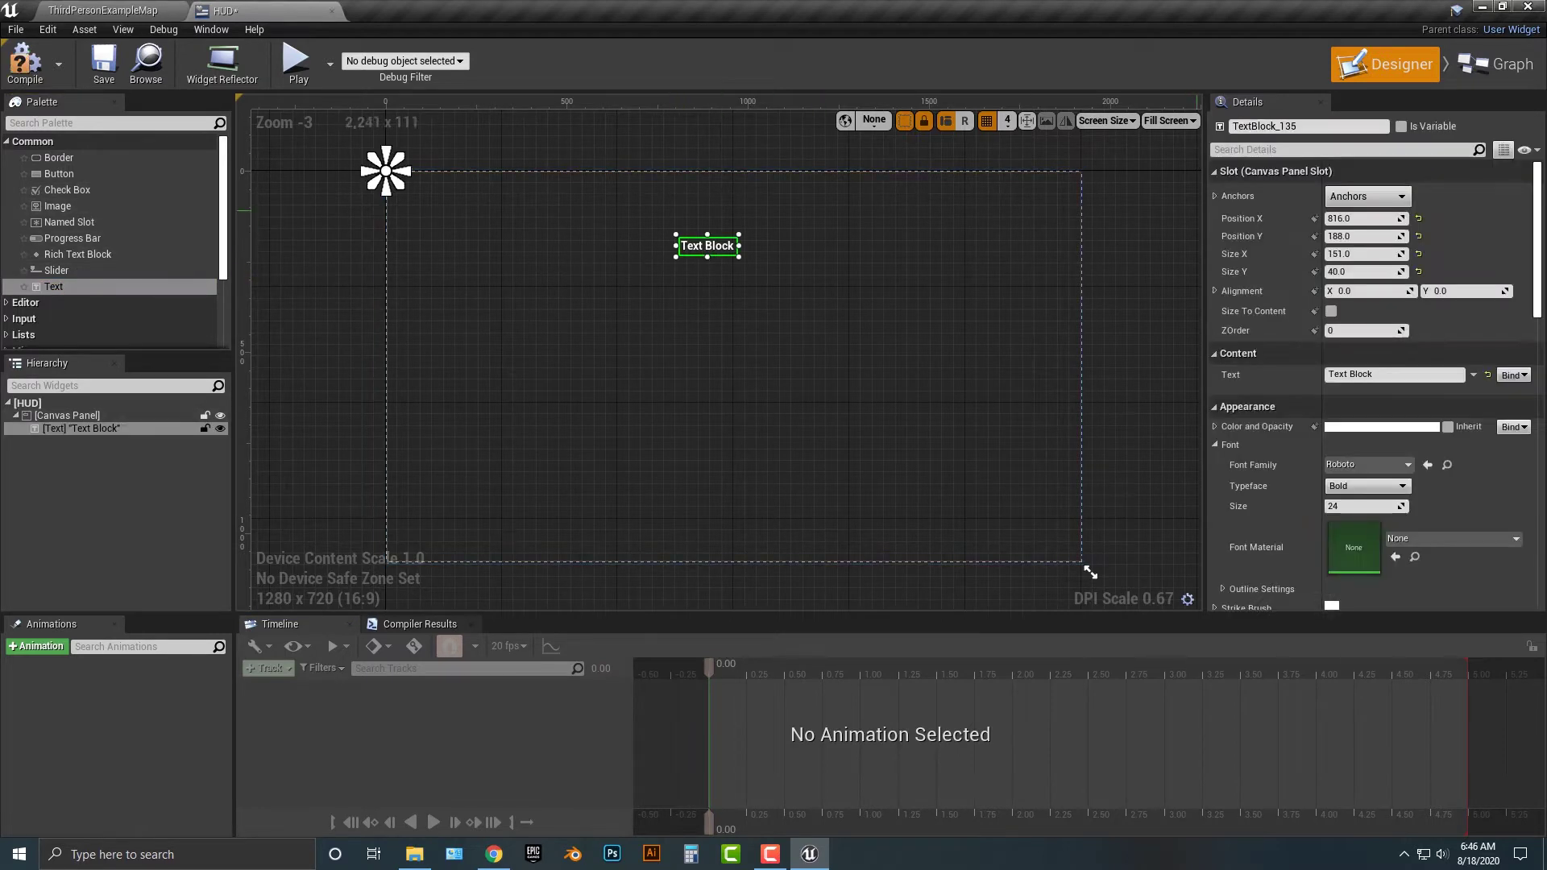
mouse_move(1343, 506)
left_mouse_down()
mouse_move(1371, 506)
mouse_move(1351, 506)
left_mouse_up()
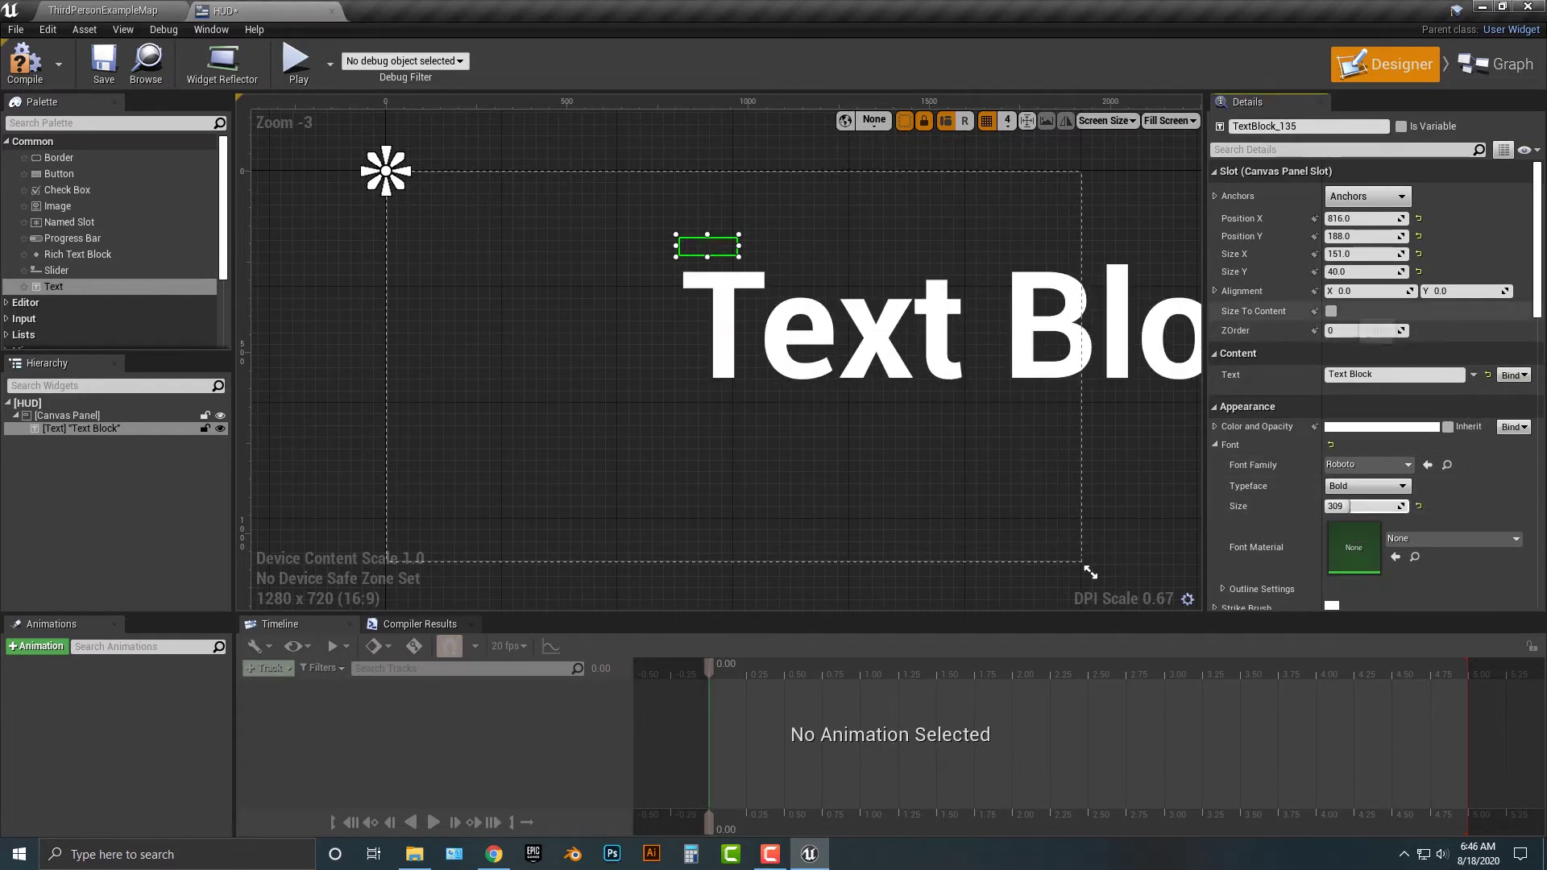
left_click(1331, 311)
left_click_drag(1144, 342, 856, 279)
left_click_drag(1351, 506, 1314, 506)
scroll(1354, 532, "down", 3)
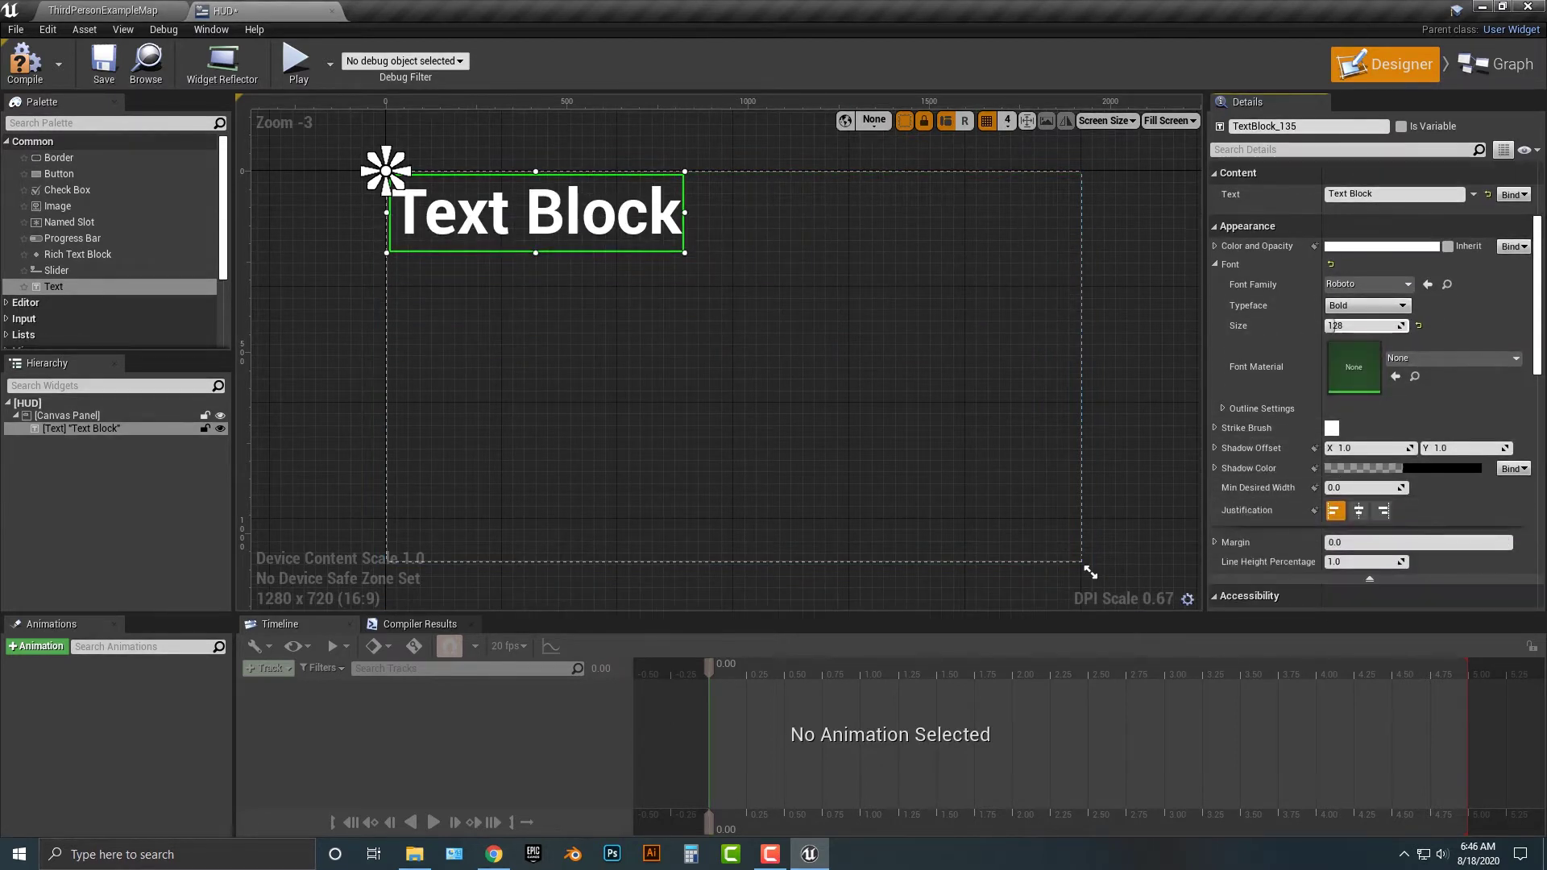
- Centre-justify the text block and move it to the upper centre of the canvas
left_click(1359, 511)
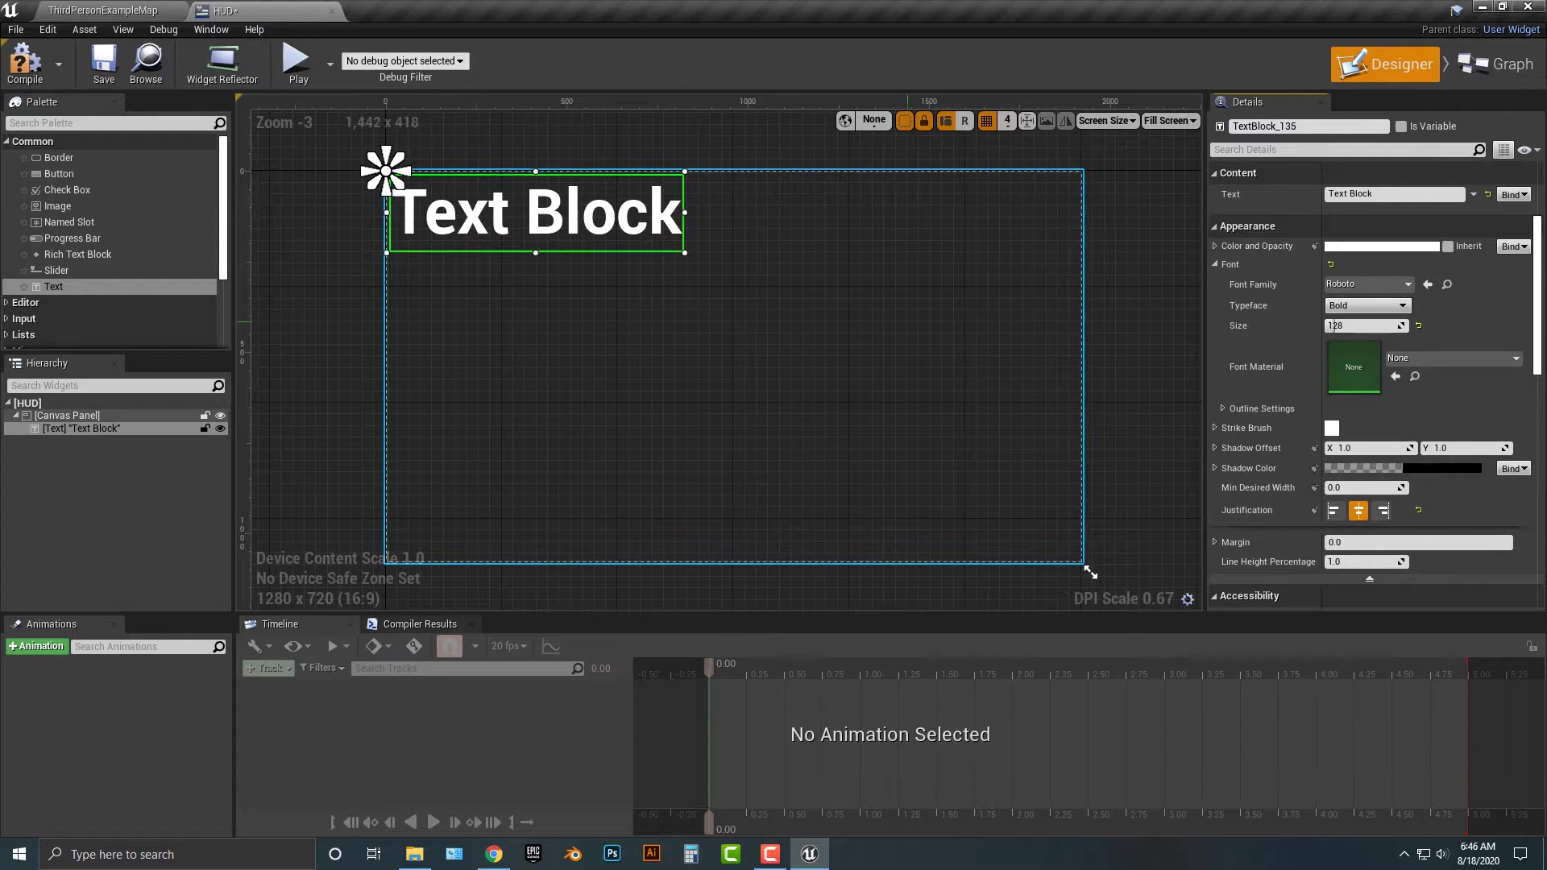
left_click_drag(654, 229, 850, 244)
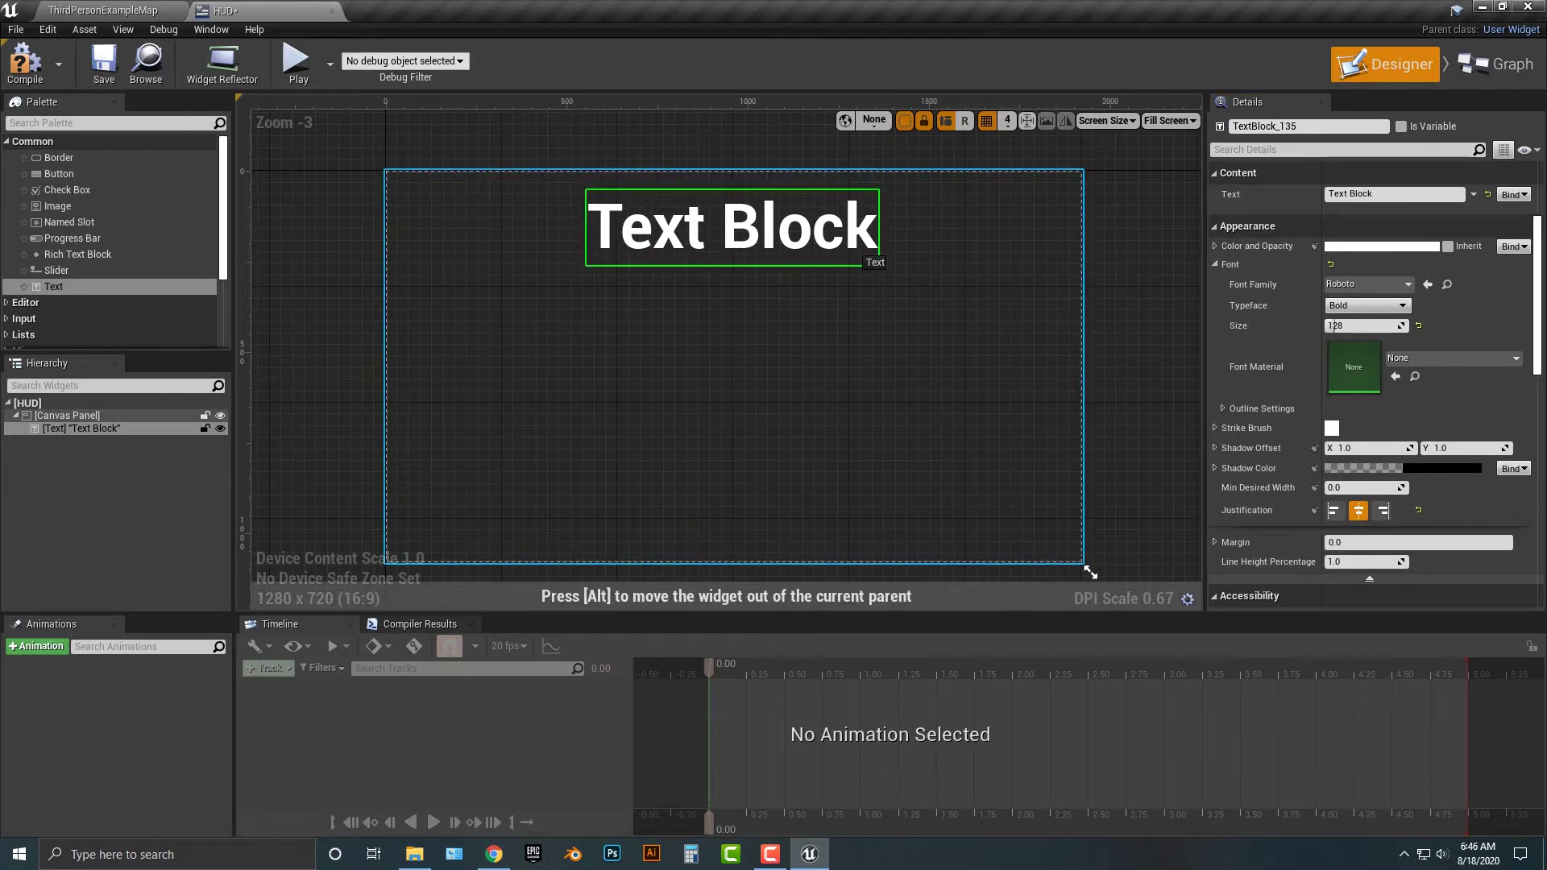
left_click_drag(732, 227, 733, 236)
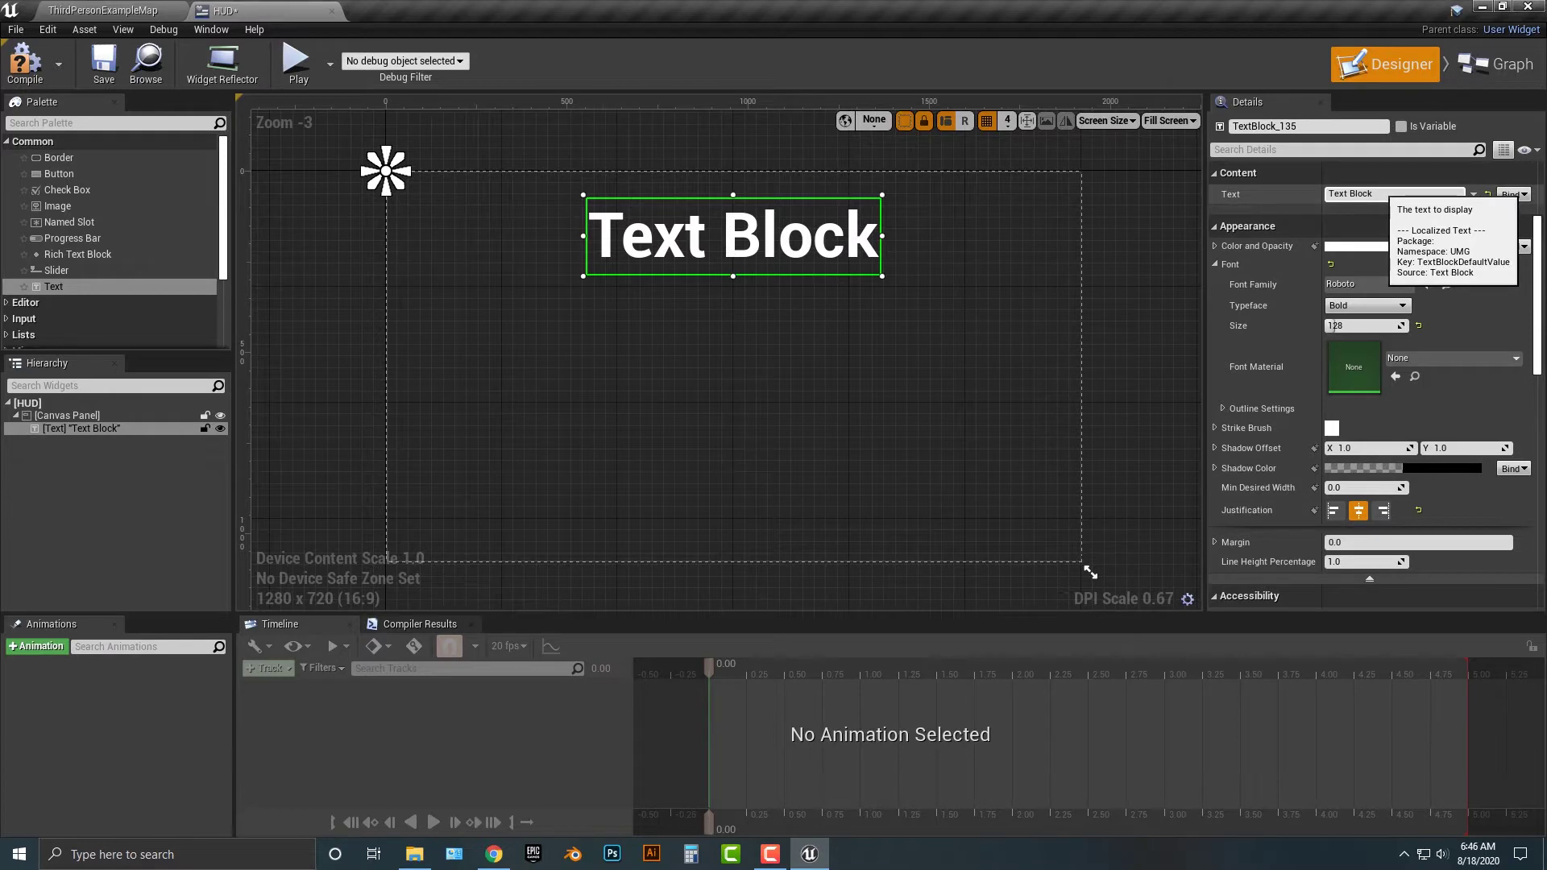
- Rename the text block widget to MainText
left_click(1386, 194)
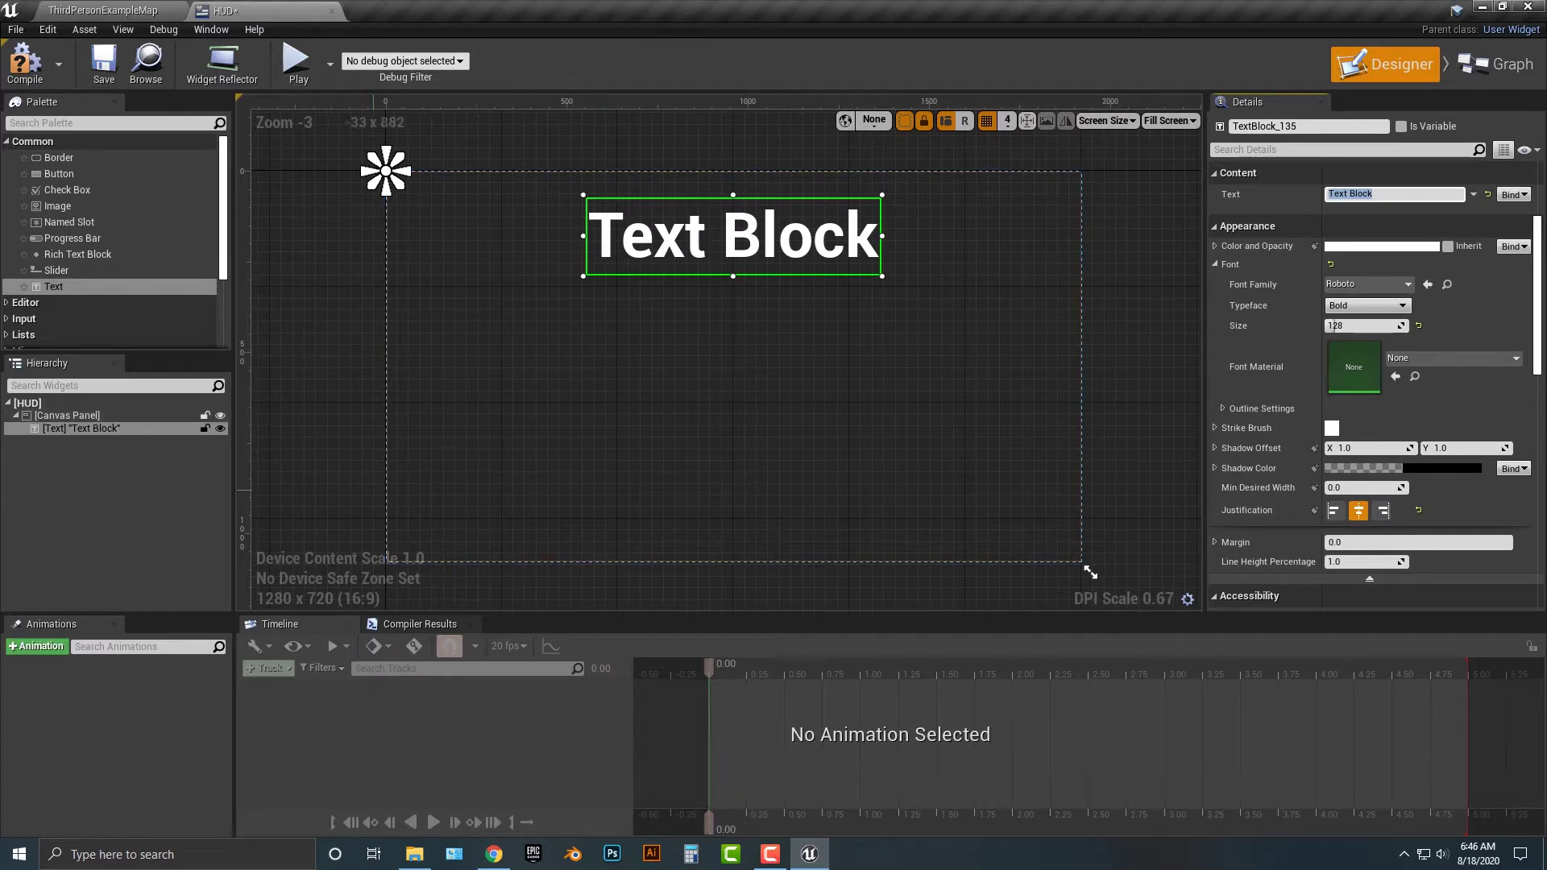
left_click(1307, 126)
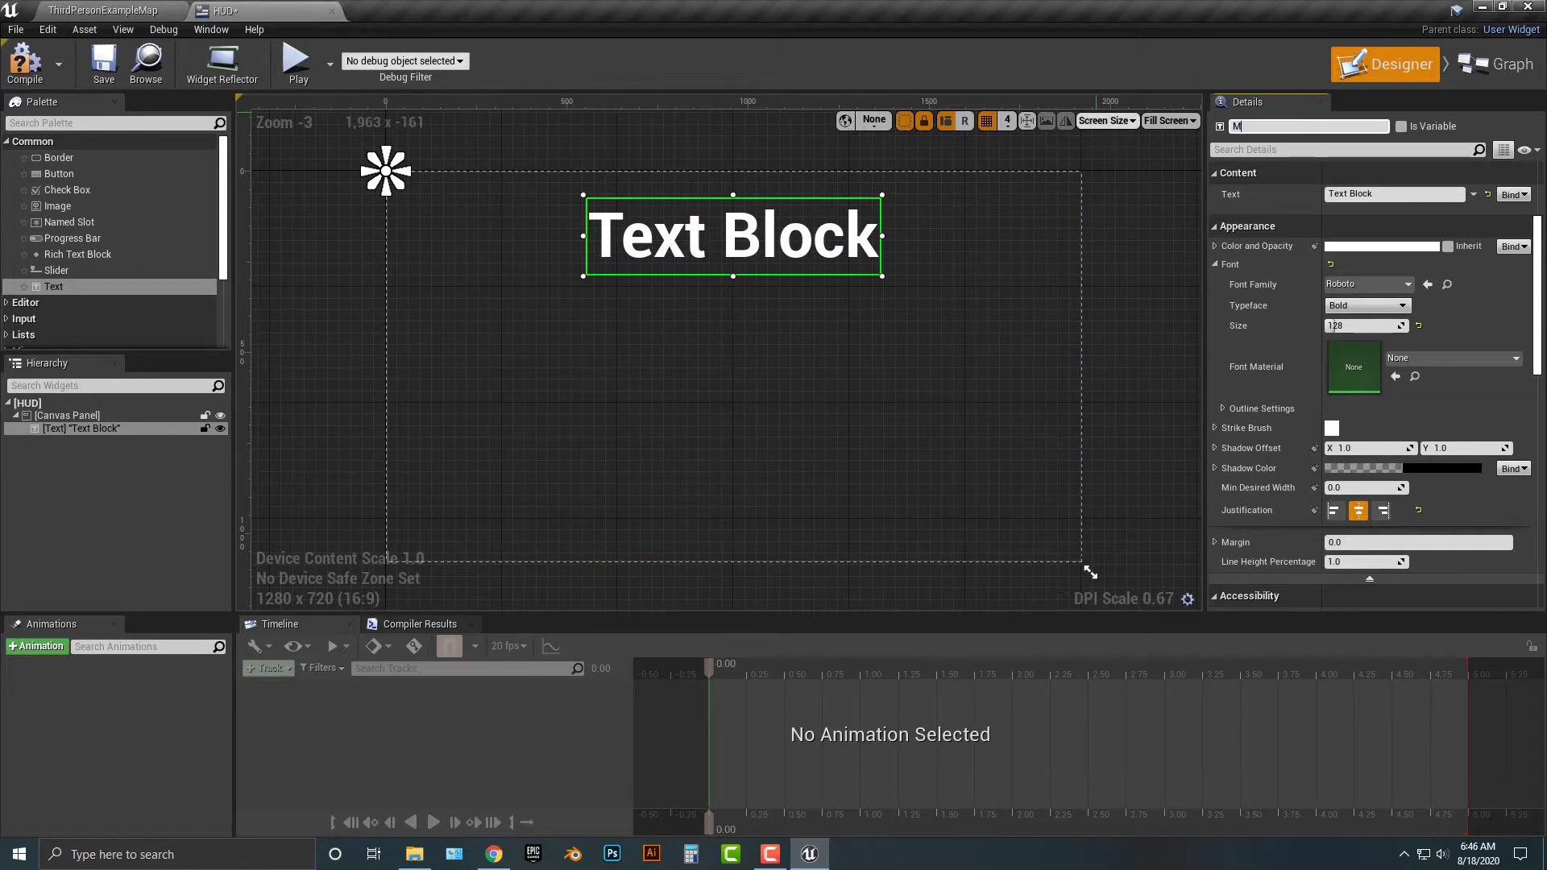
type("MainText")
key("Return")
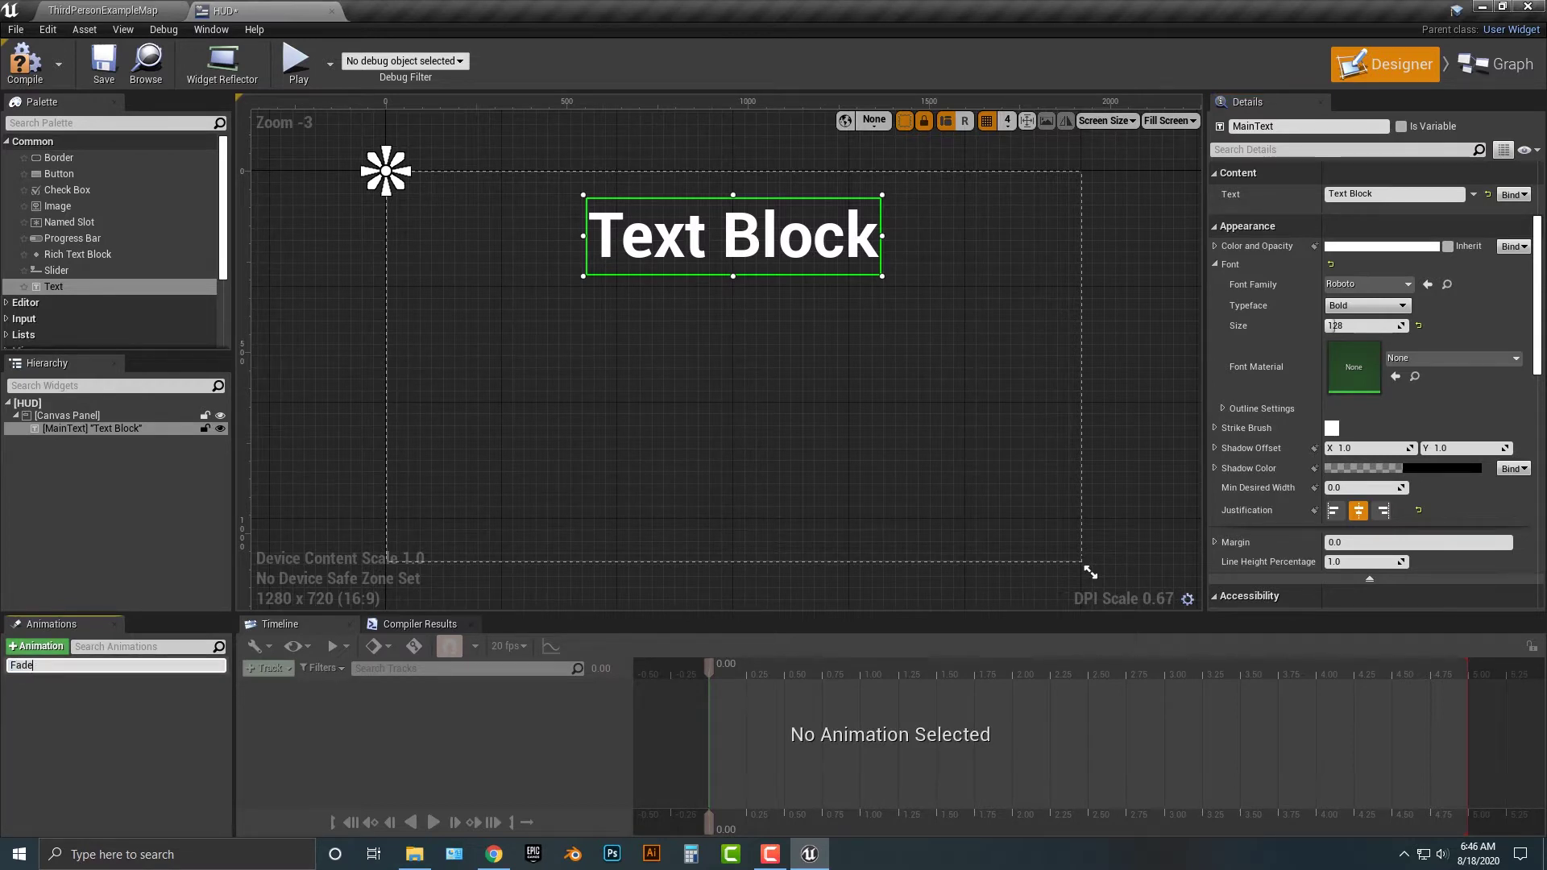
- Create a widget animation named FadeIn and add a track for MainText to it
type("FadeIn")
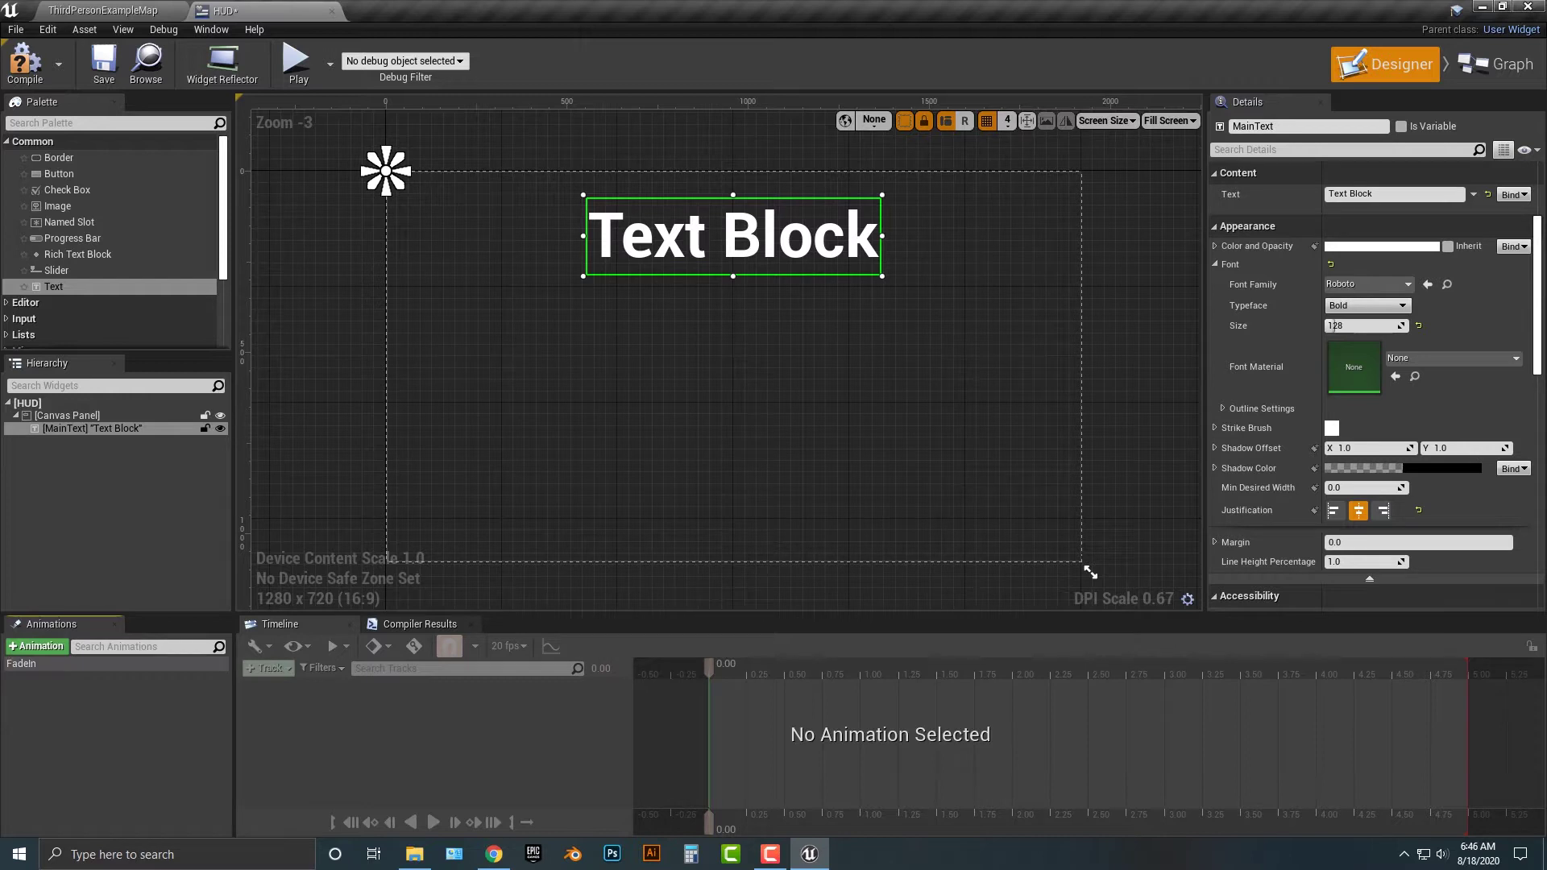
key("Return")
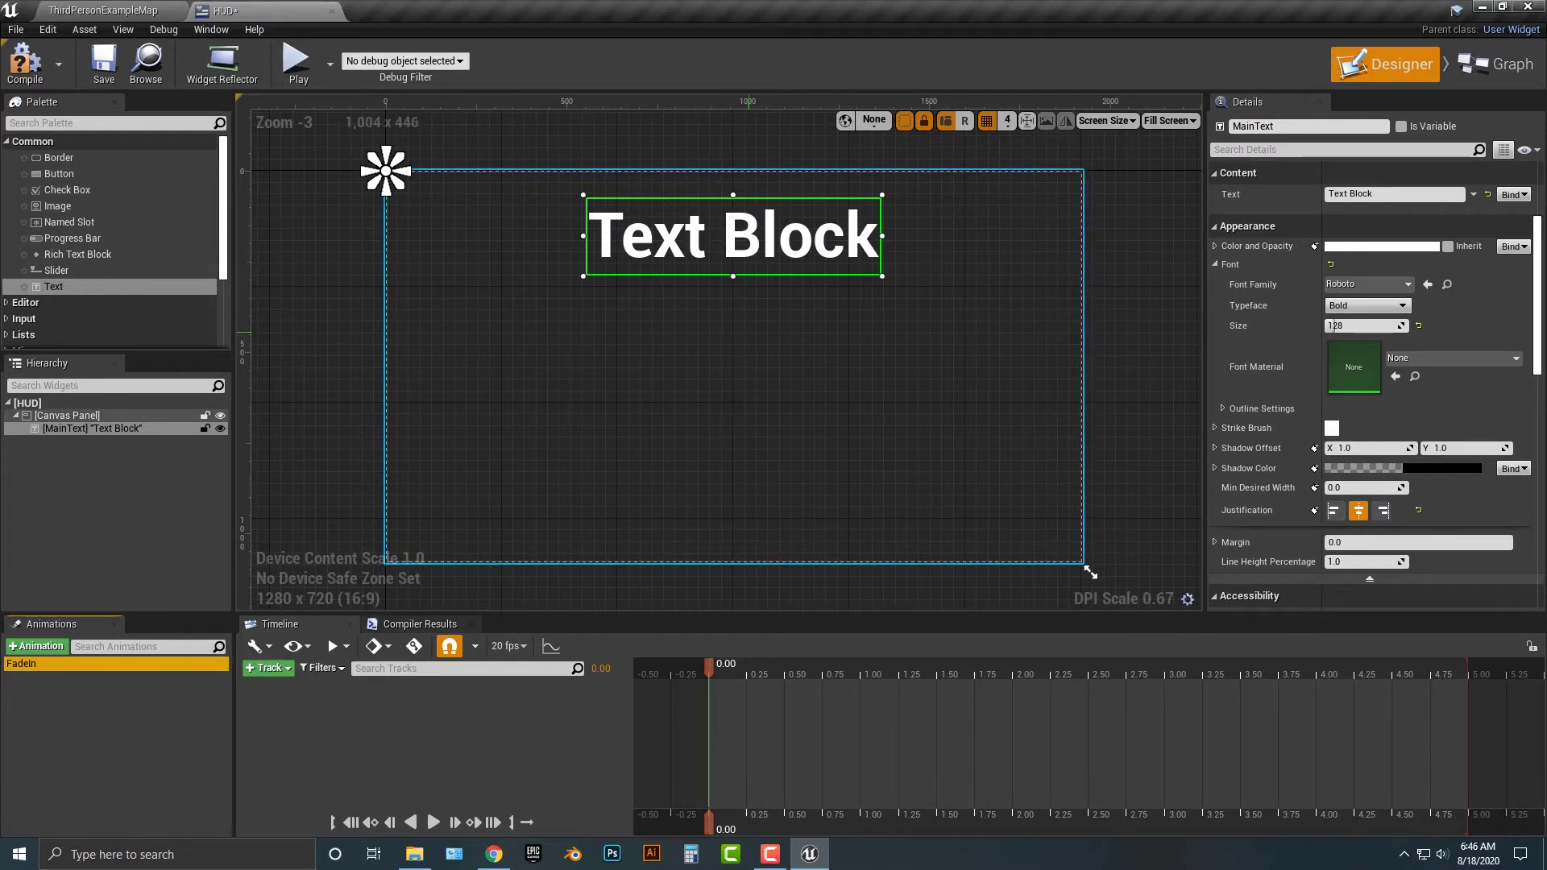
left_click(267, 668)
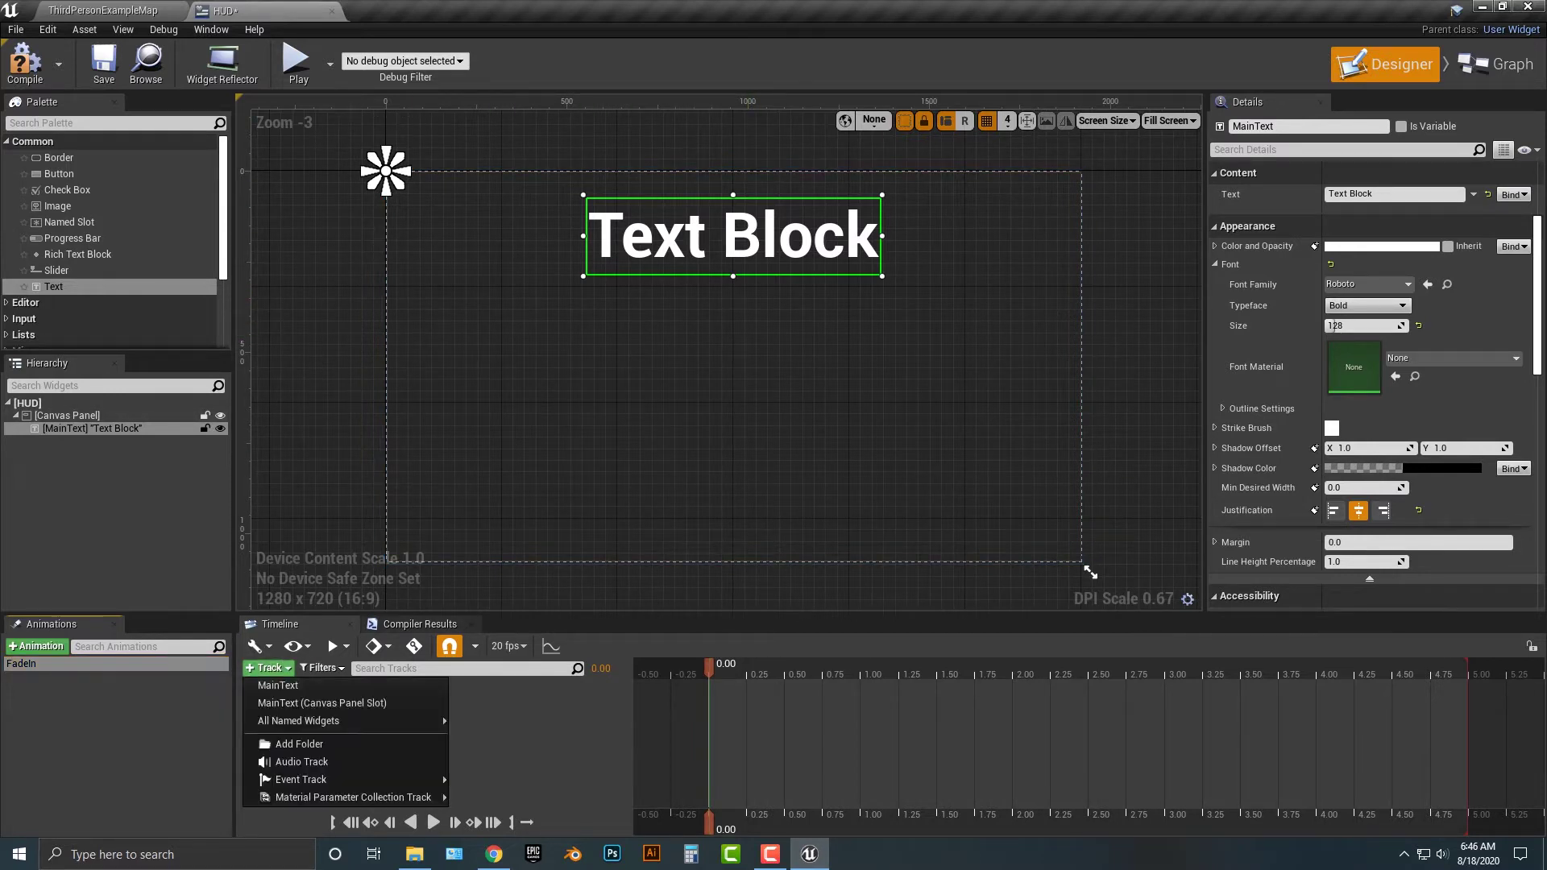
left_click(277, 685)
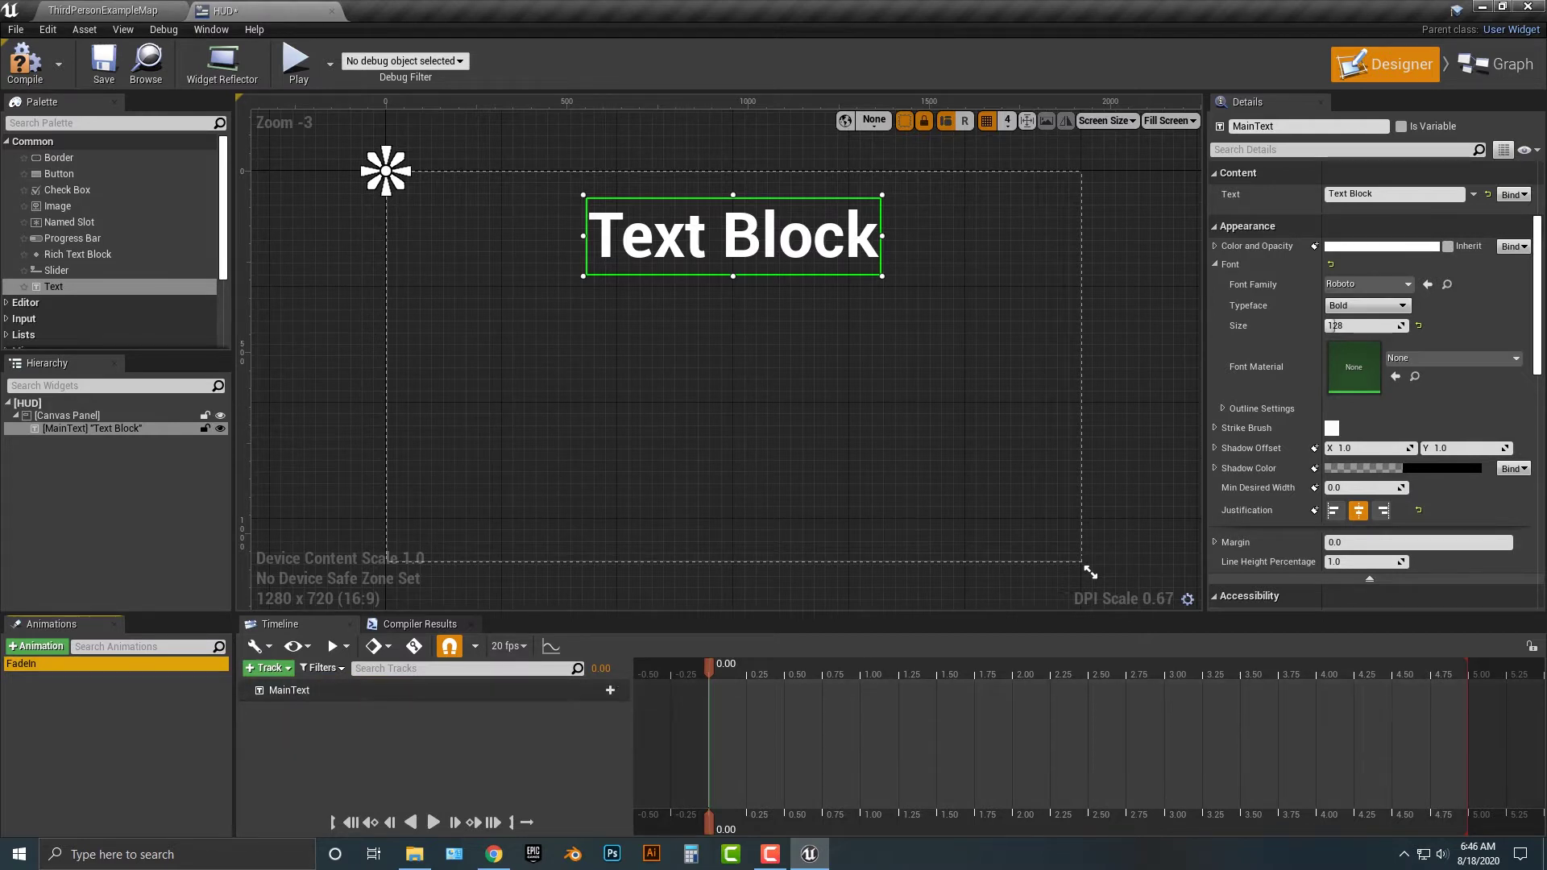
- Add a Color and Opacity track to MainText and expand its R, G, B and A channels
left_click(599, 690)
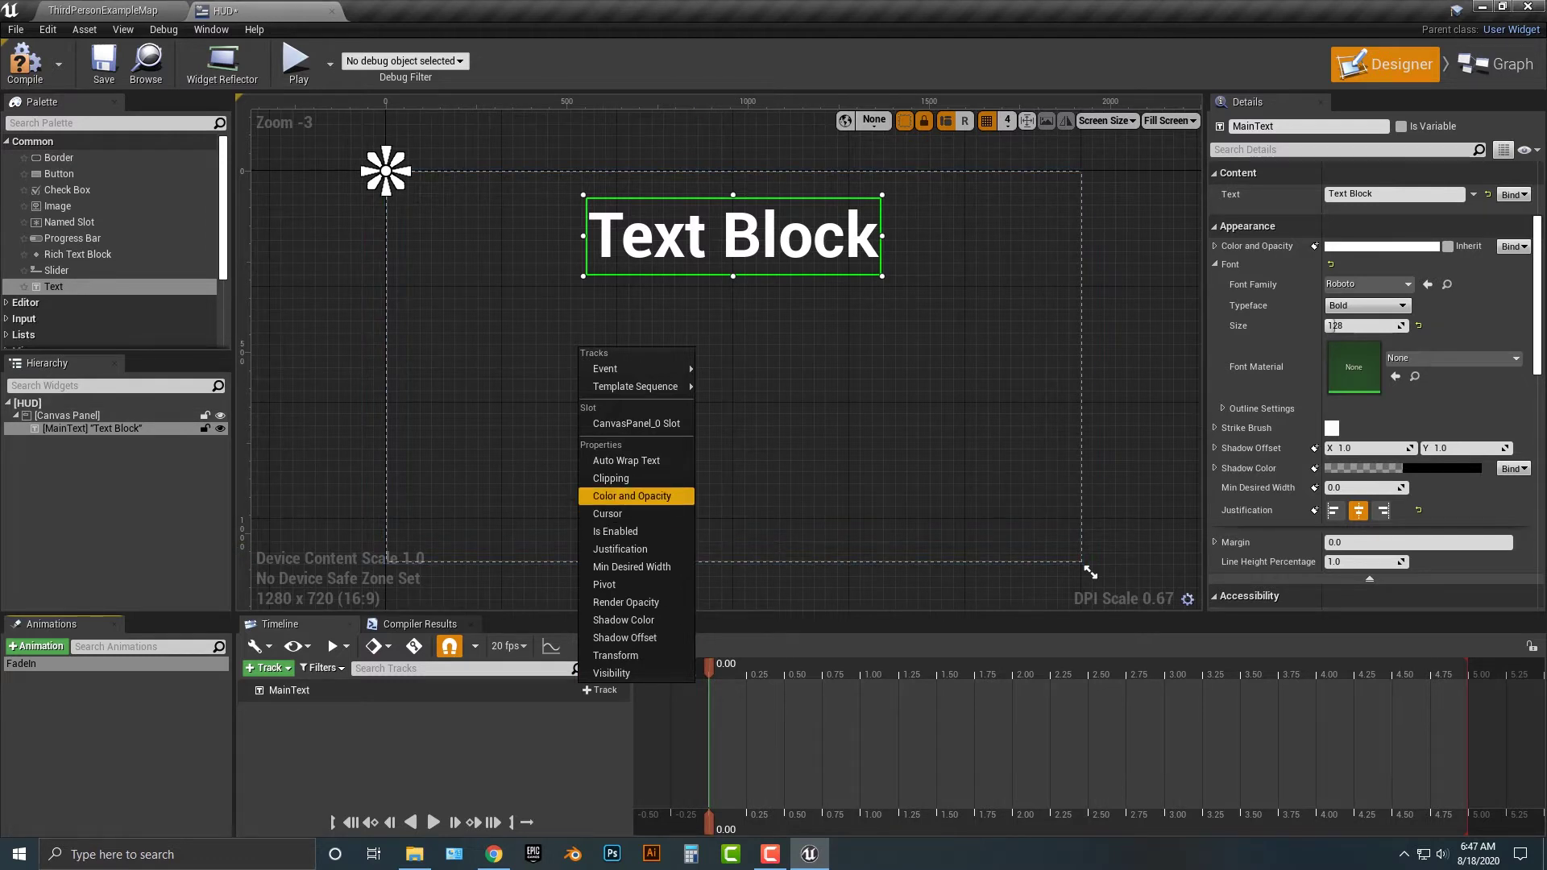
left_click(632, 495)
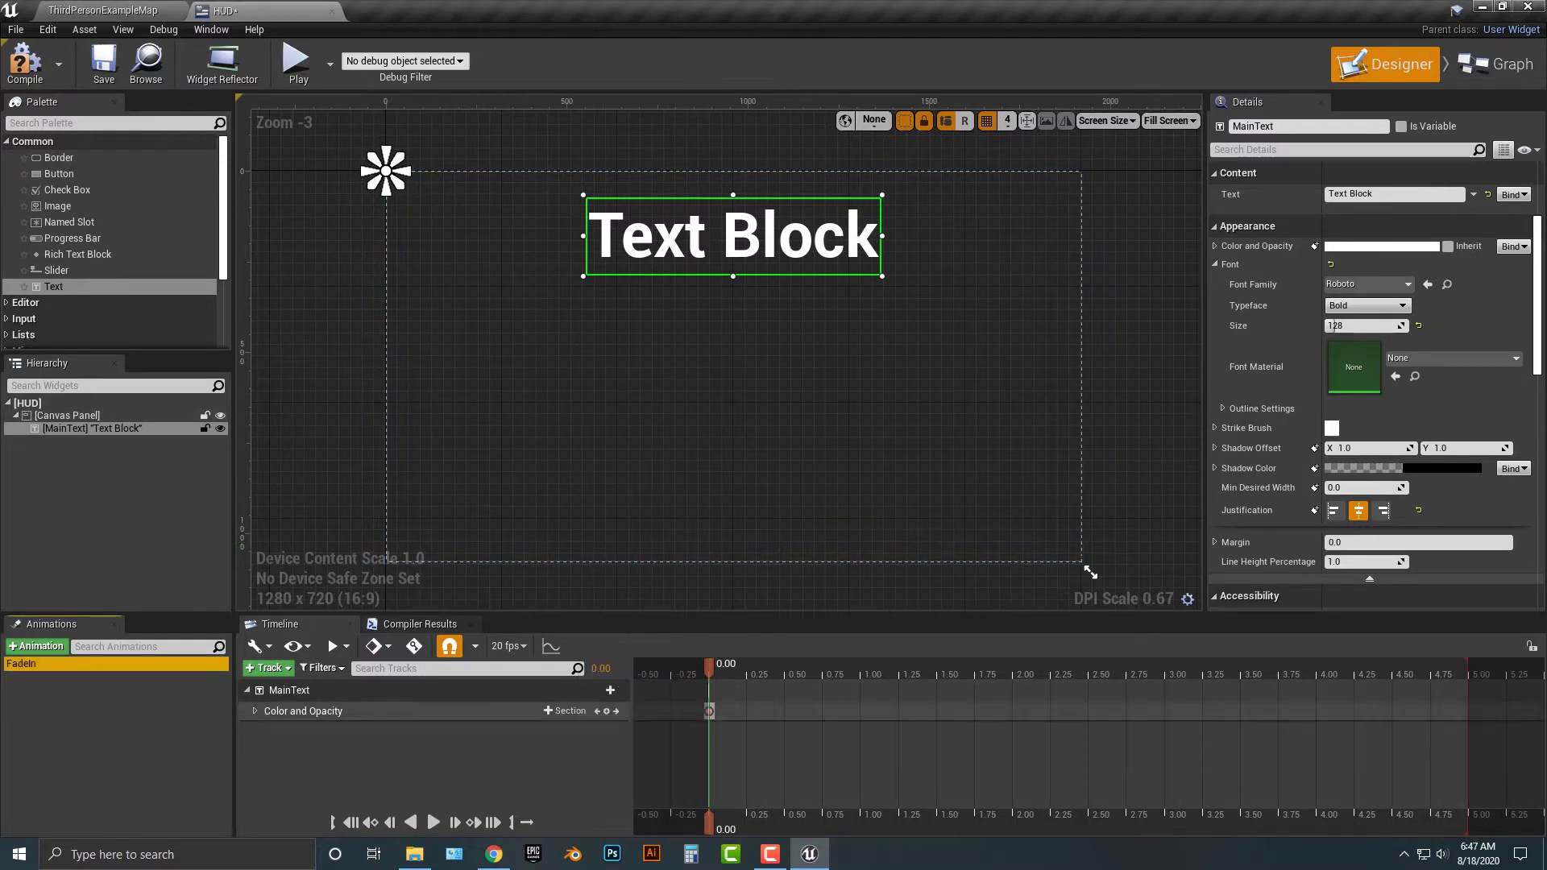
left_click(254, 711)
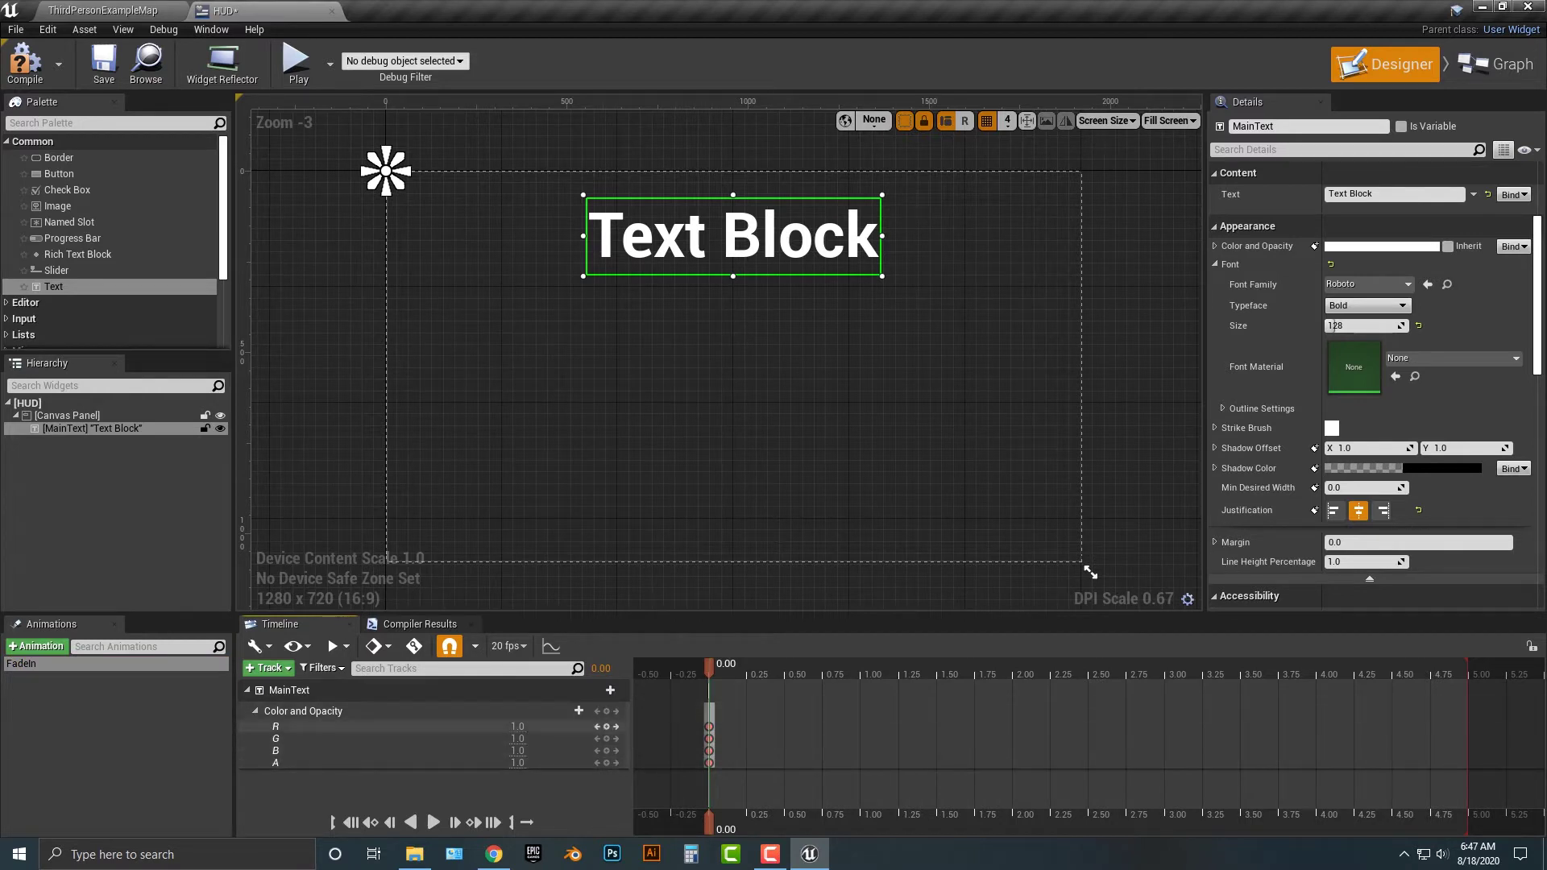
mouse_move(520, 726)
left_mouse_down()
mouse_move(451, 726)
mouse_move(548, 726)
left_mouse_up()
key("Return")
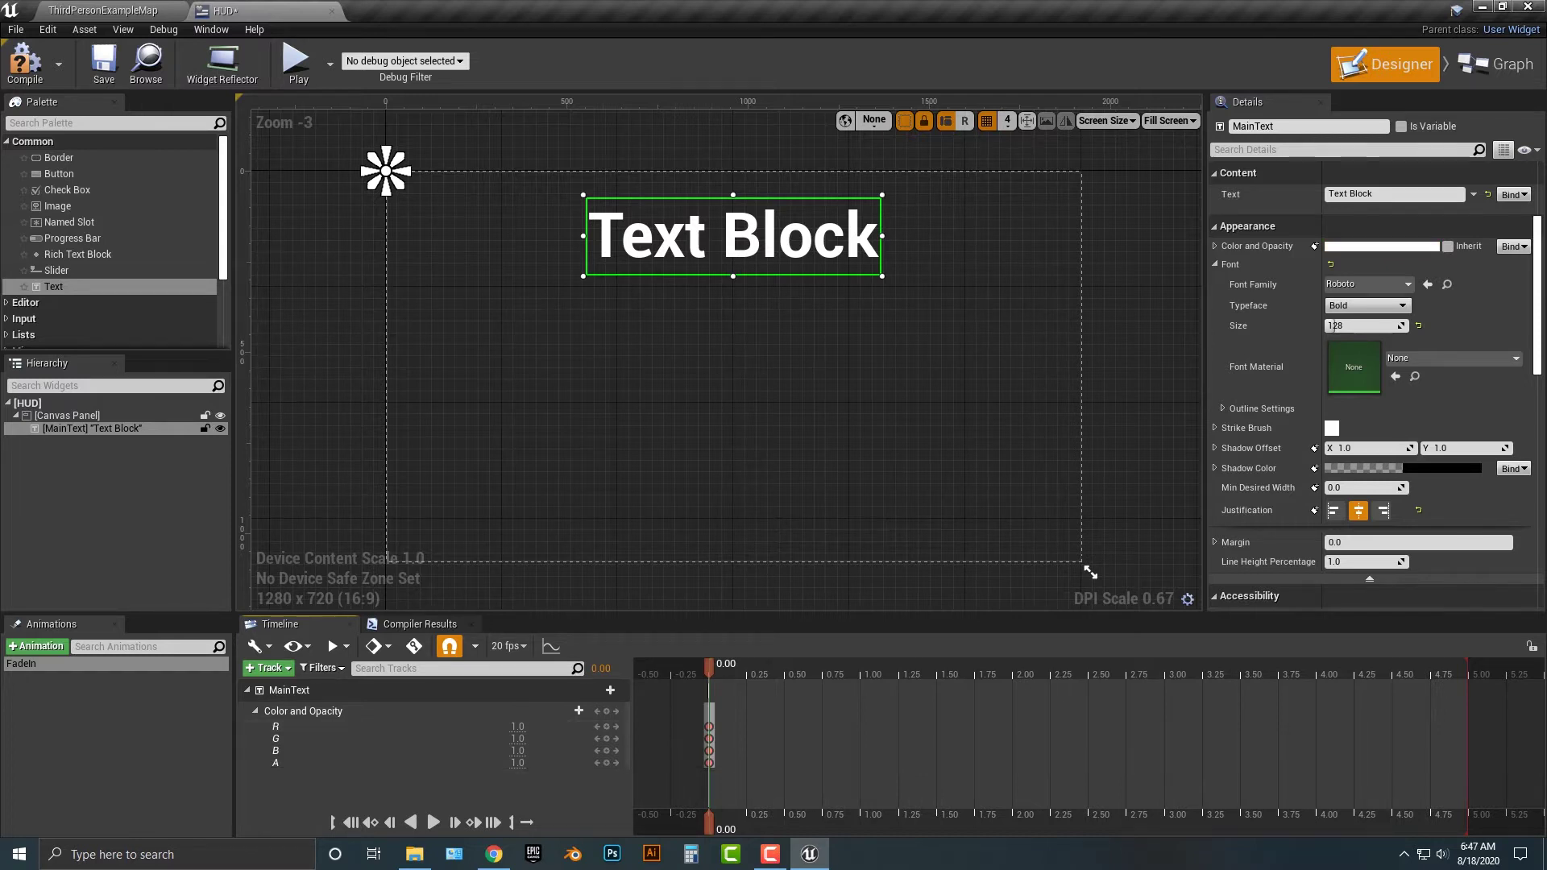
- Shorten the FadeIn playback range to end at 1.25 and set the alpha channel to 0 at time 0.00
mouse_move(1466, 675)
left_mouse_down()
mouse_move(883, 675)
mouse_move(904, 675)
left_mouse_up()
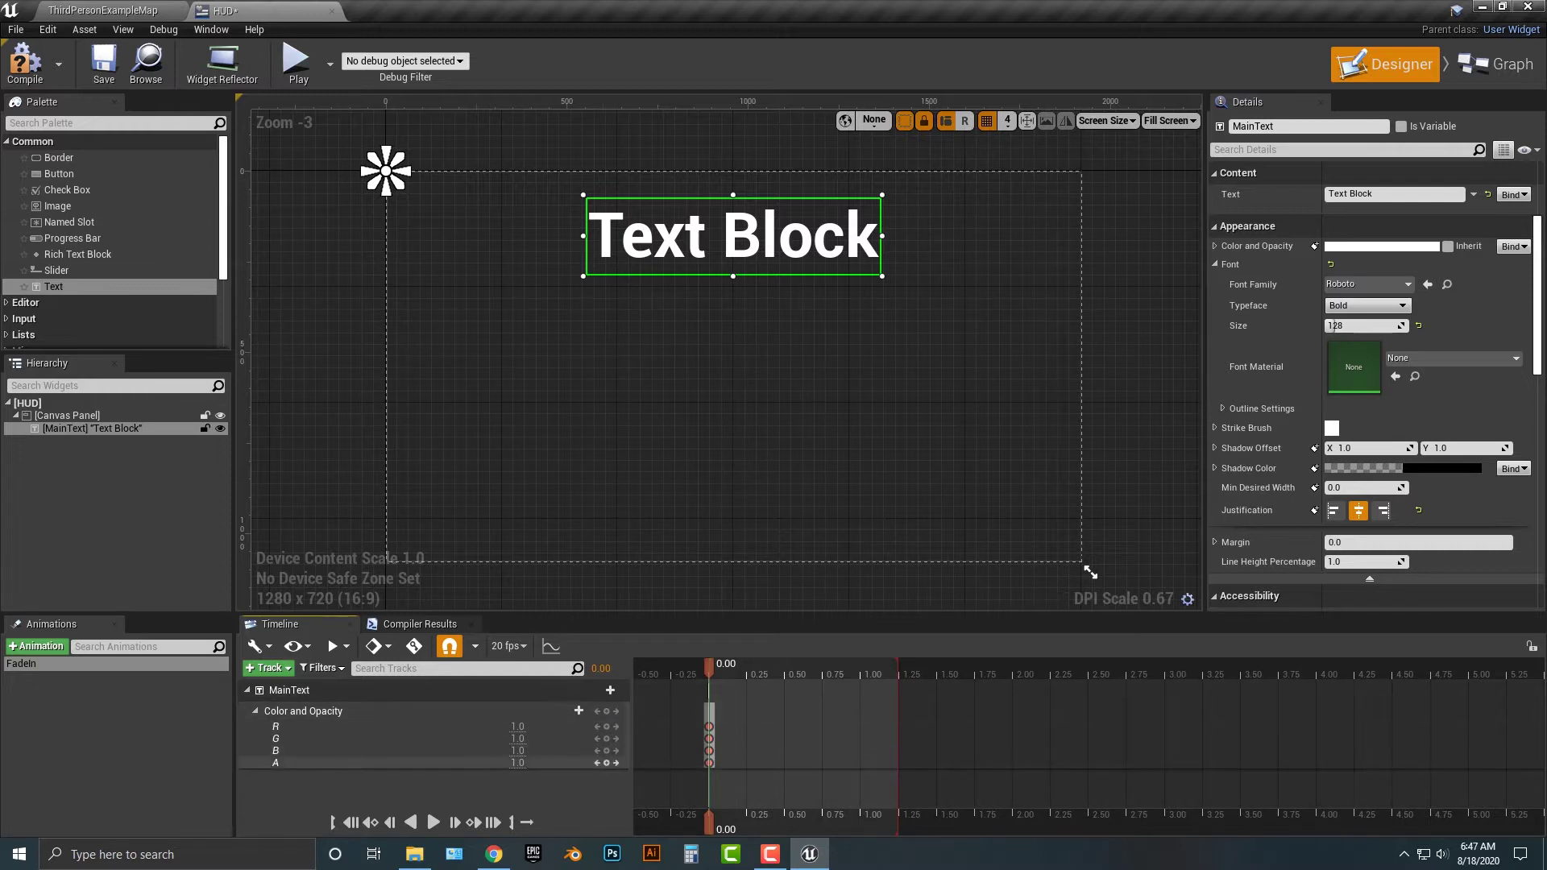
left_click(517, 762)
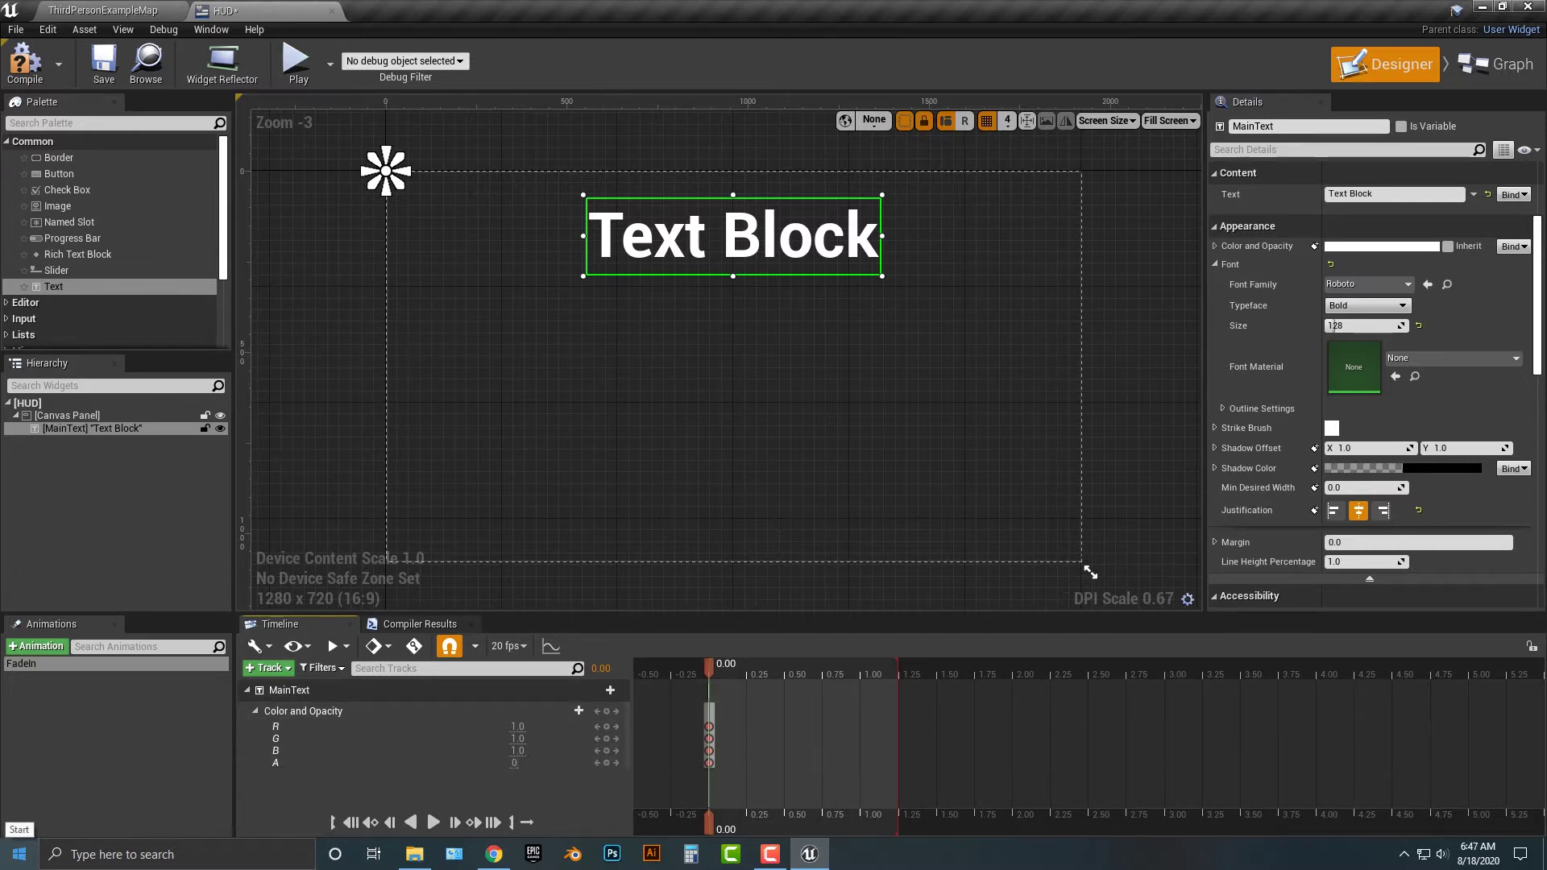
type("0")
key("Return")
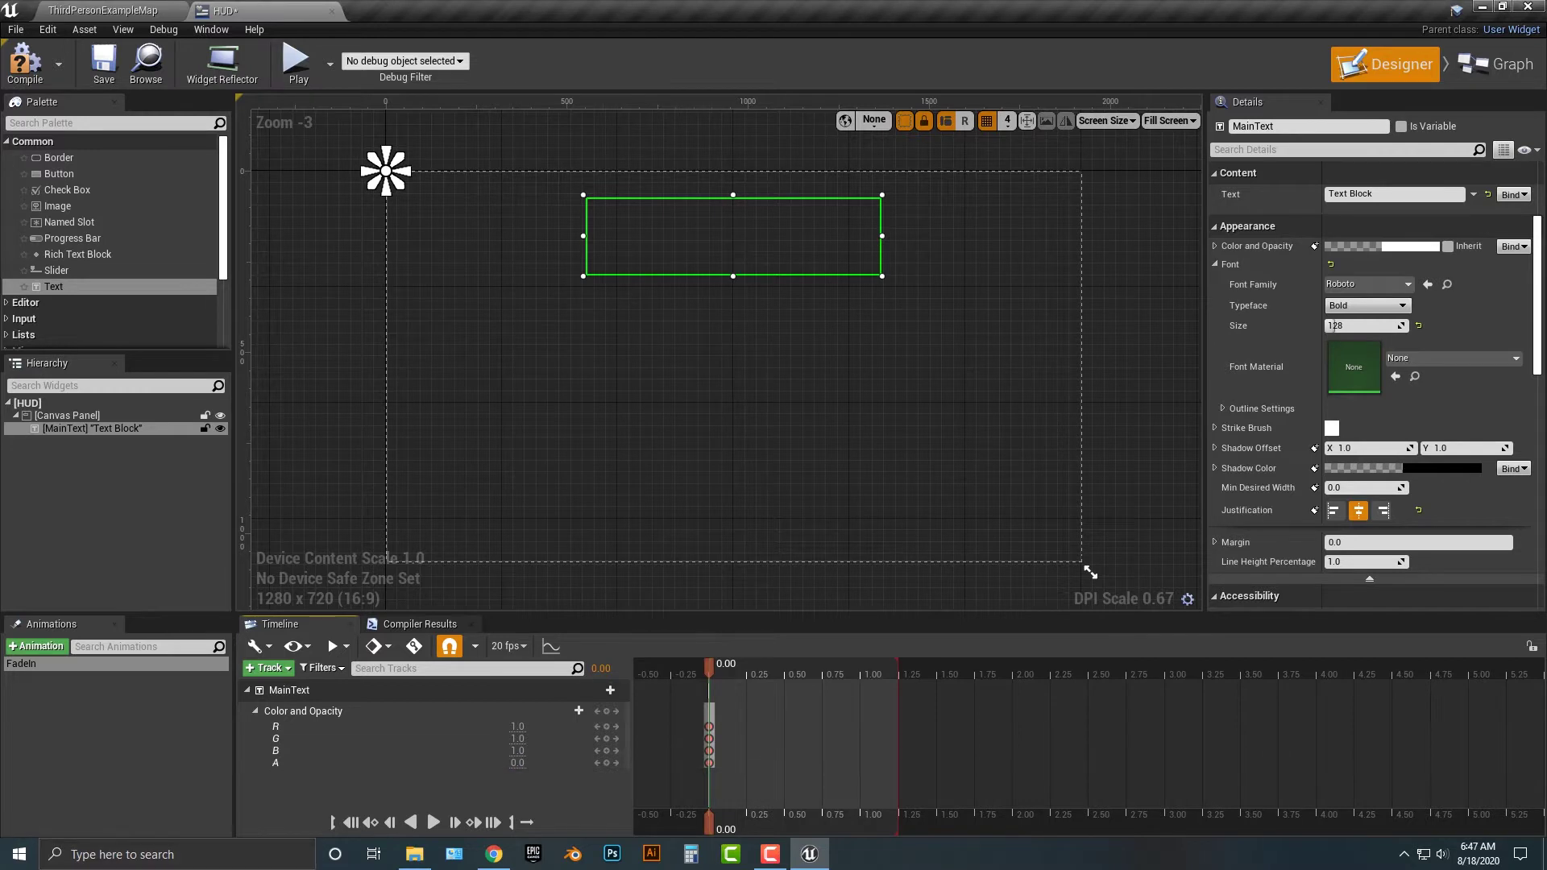
- Key the alpha channel to 1 at time 1.25 and scrub the timeline to preview the fade
left_click_drag(710, 667, 898, 667)
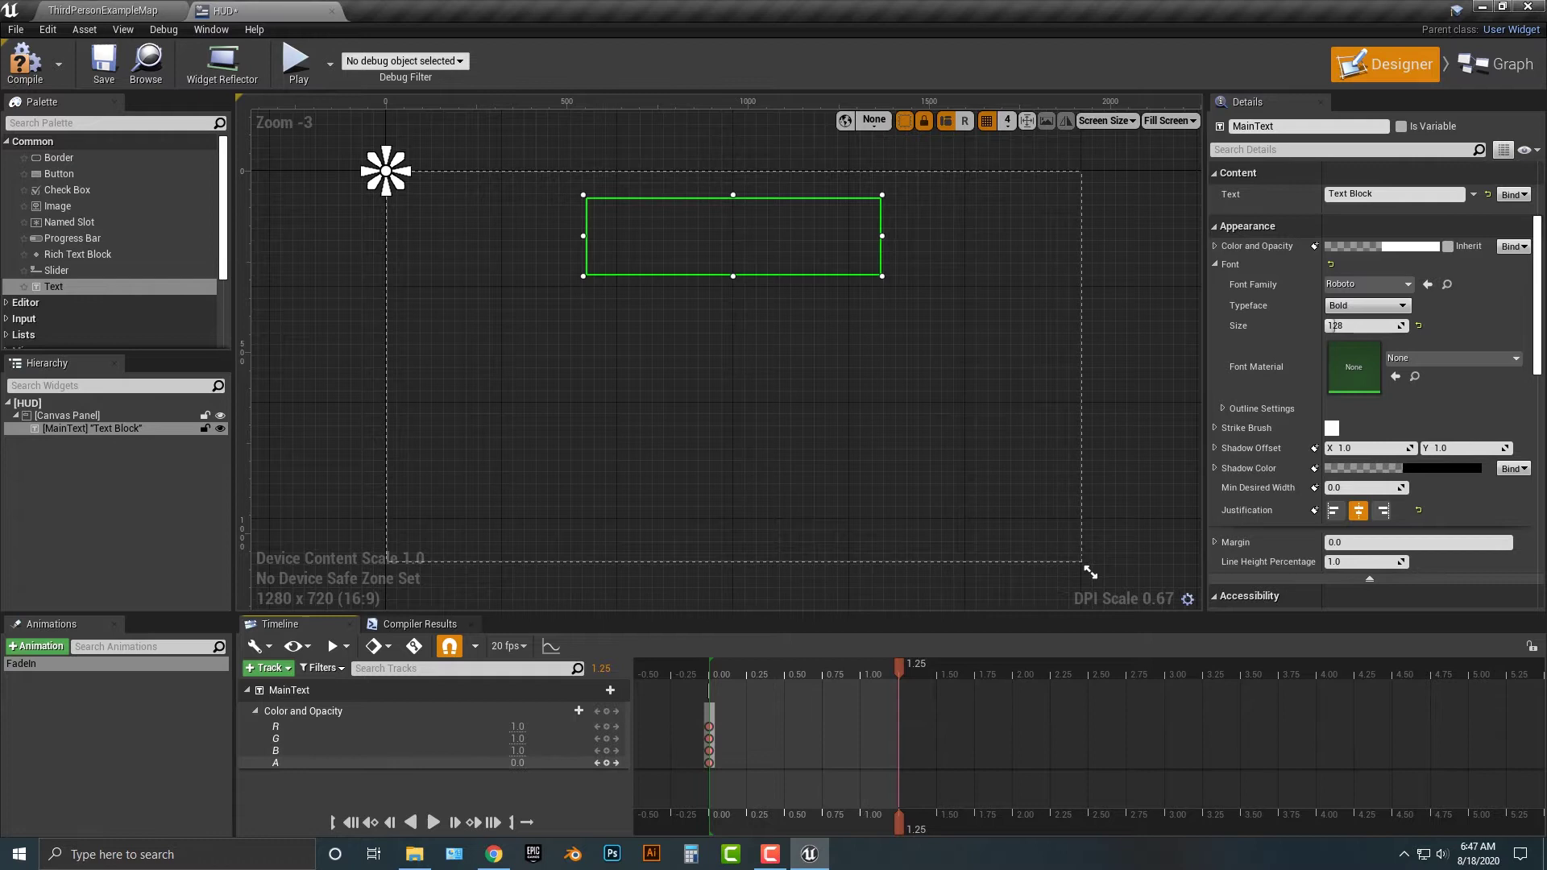
key("Return")
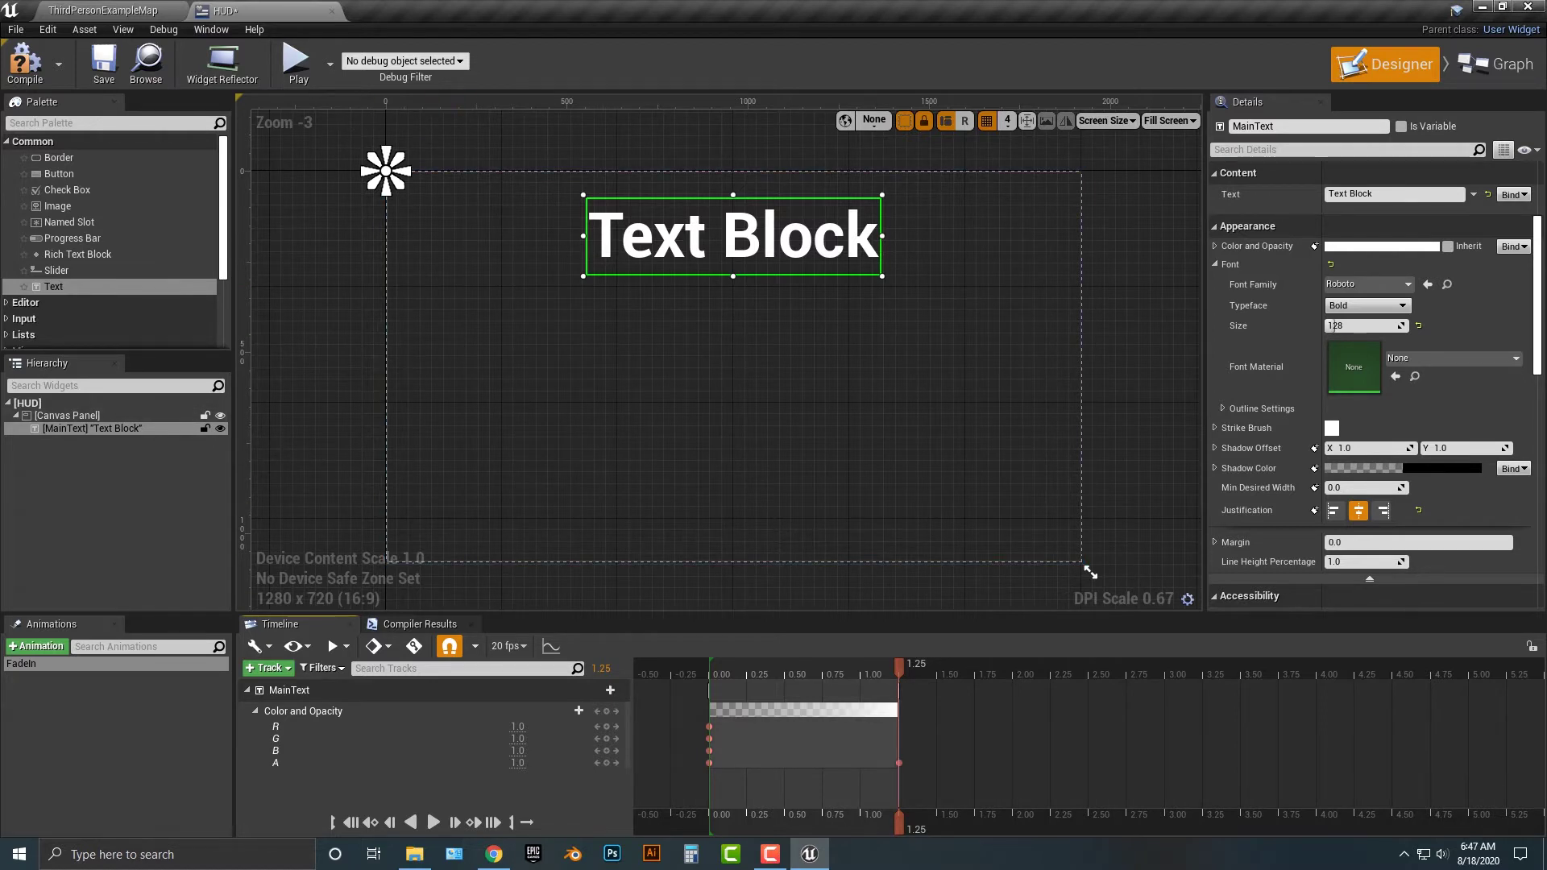
left_click_drag(899, 670, 852, 669)
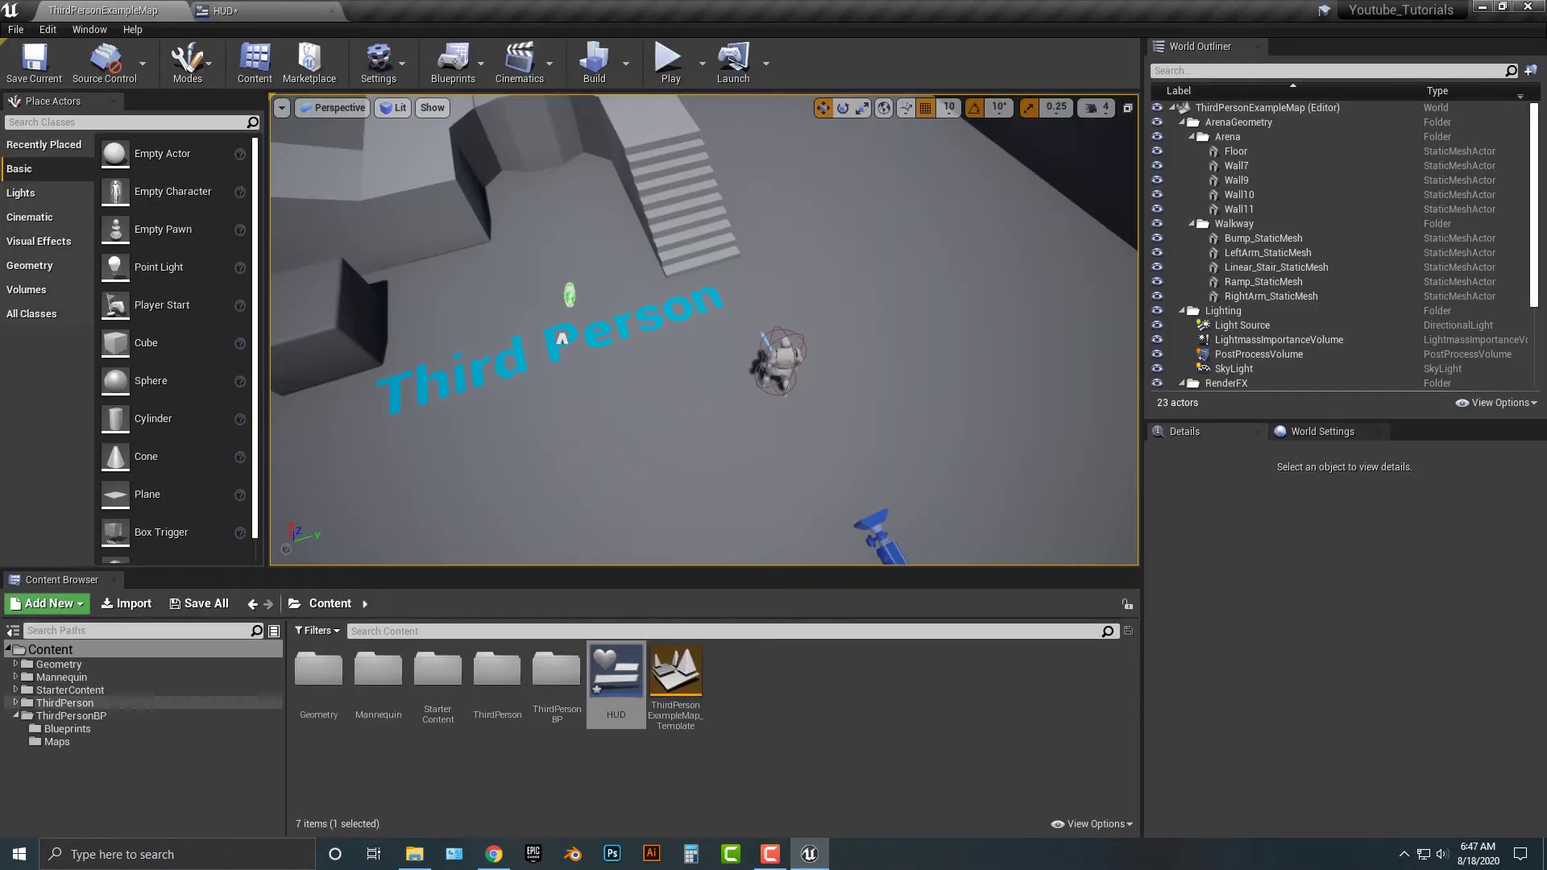
- Open the ThirdPersonGameMode blueprint from the Blueprints folder and add an Event BeginPlay node to its Event Graph
left_click(67, 728)
double_click(378, 671)
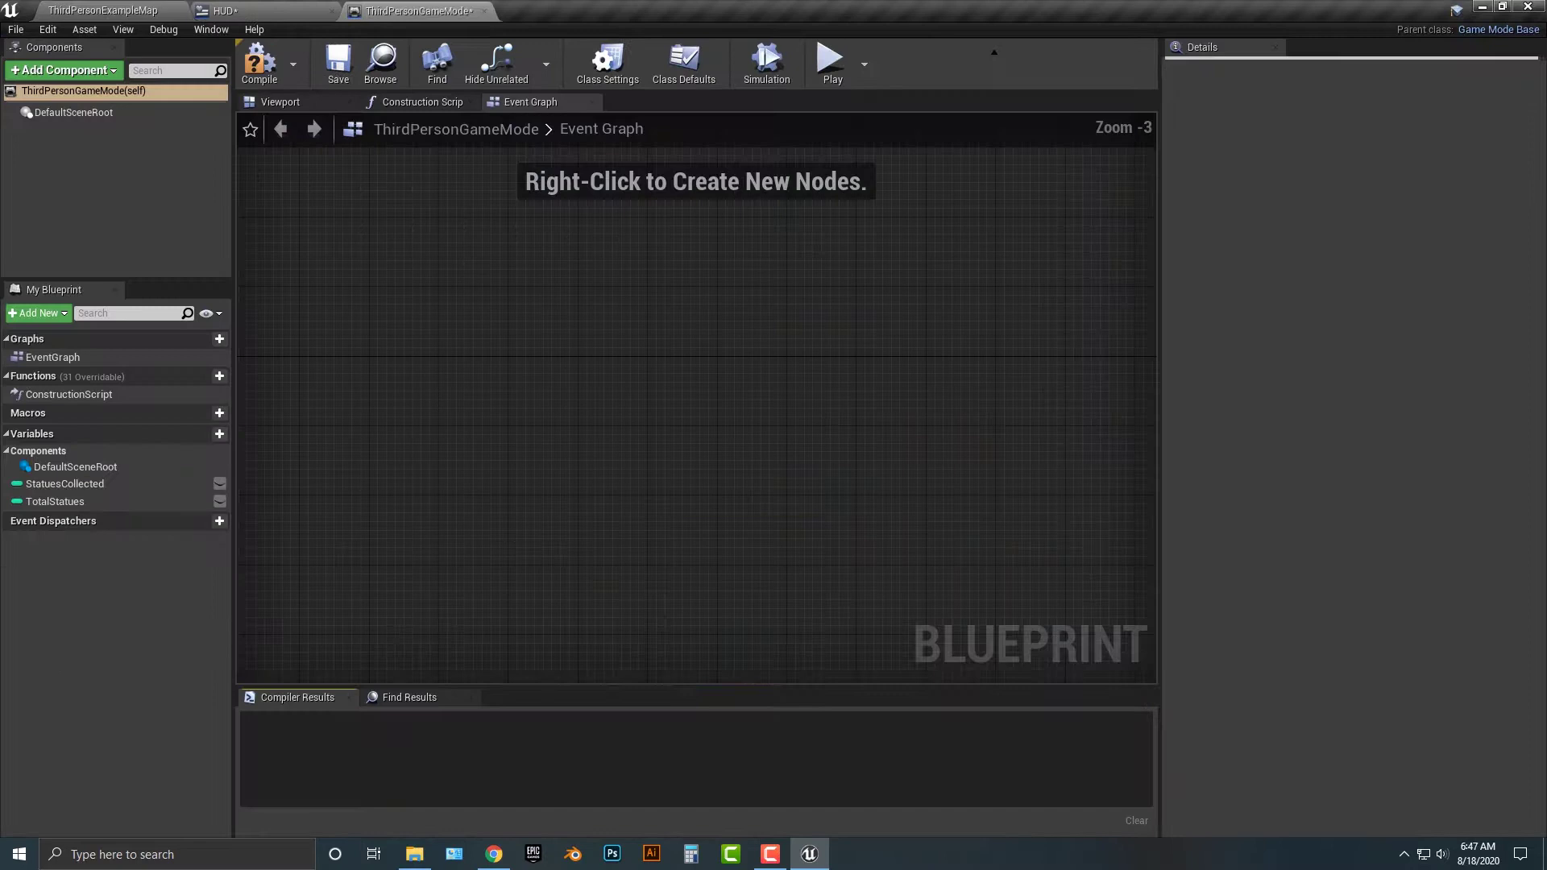
right_click(483, 397)
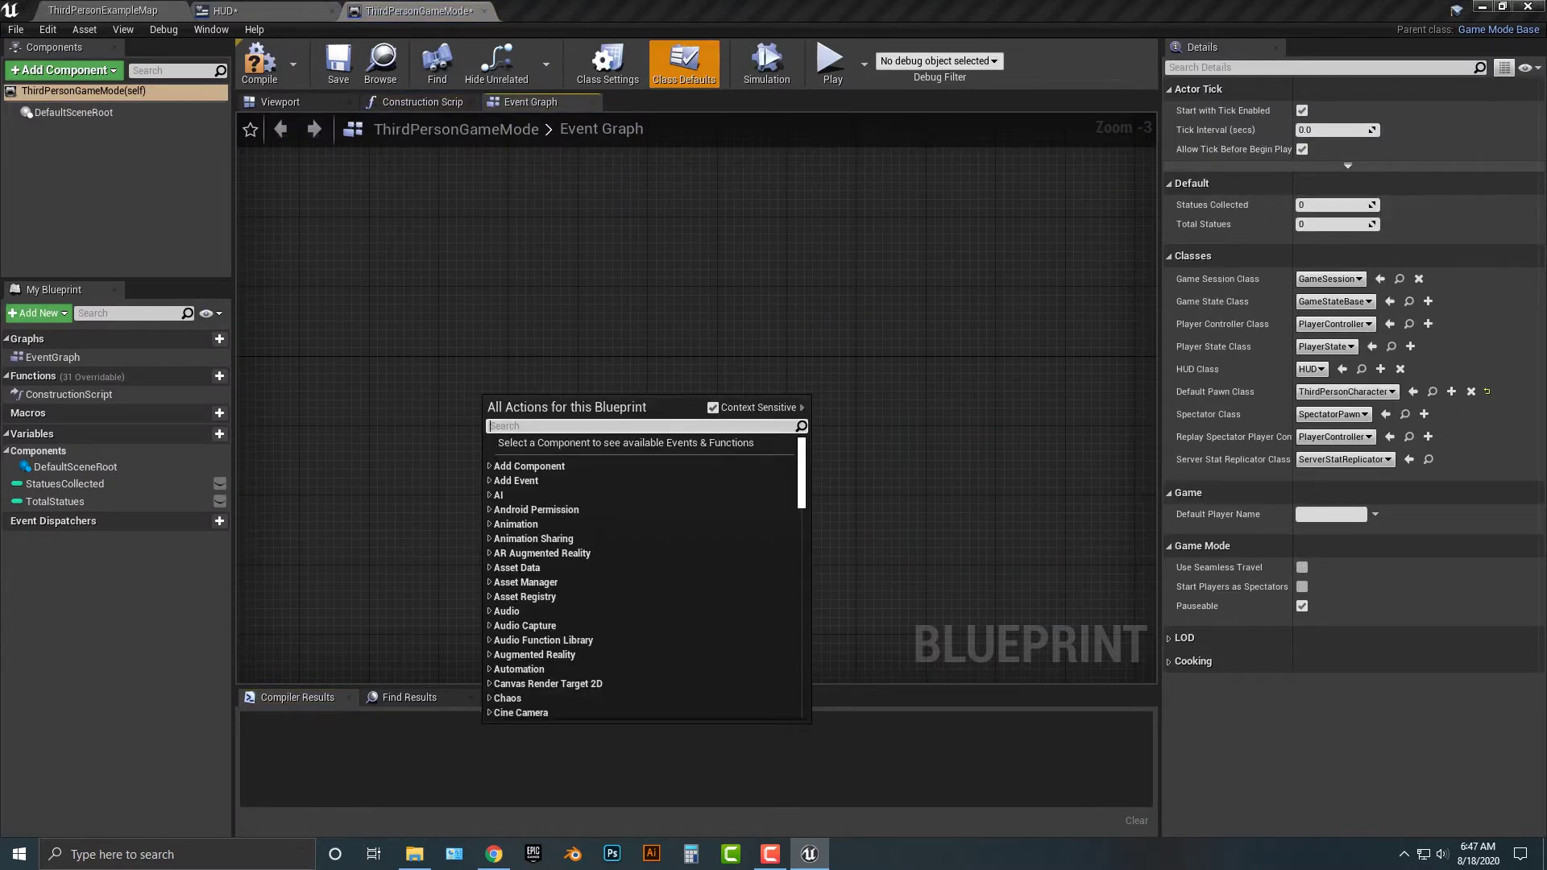
type("event")
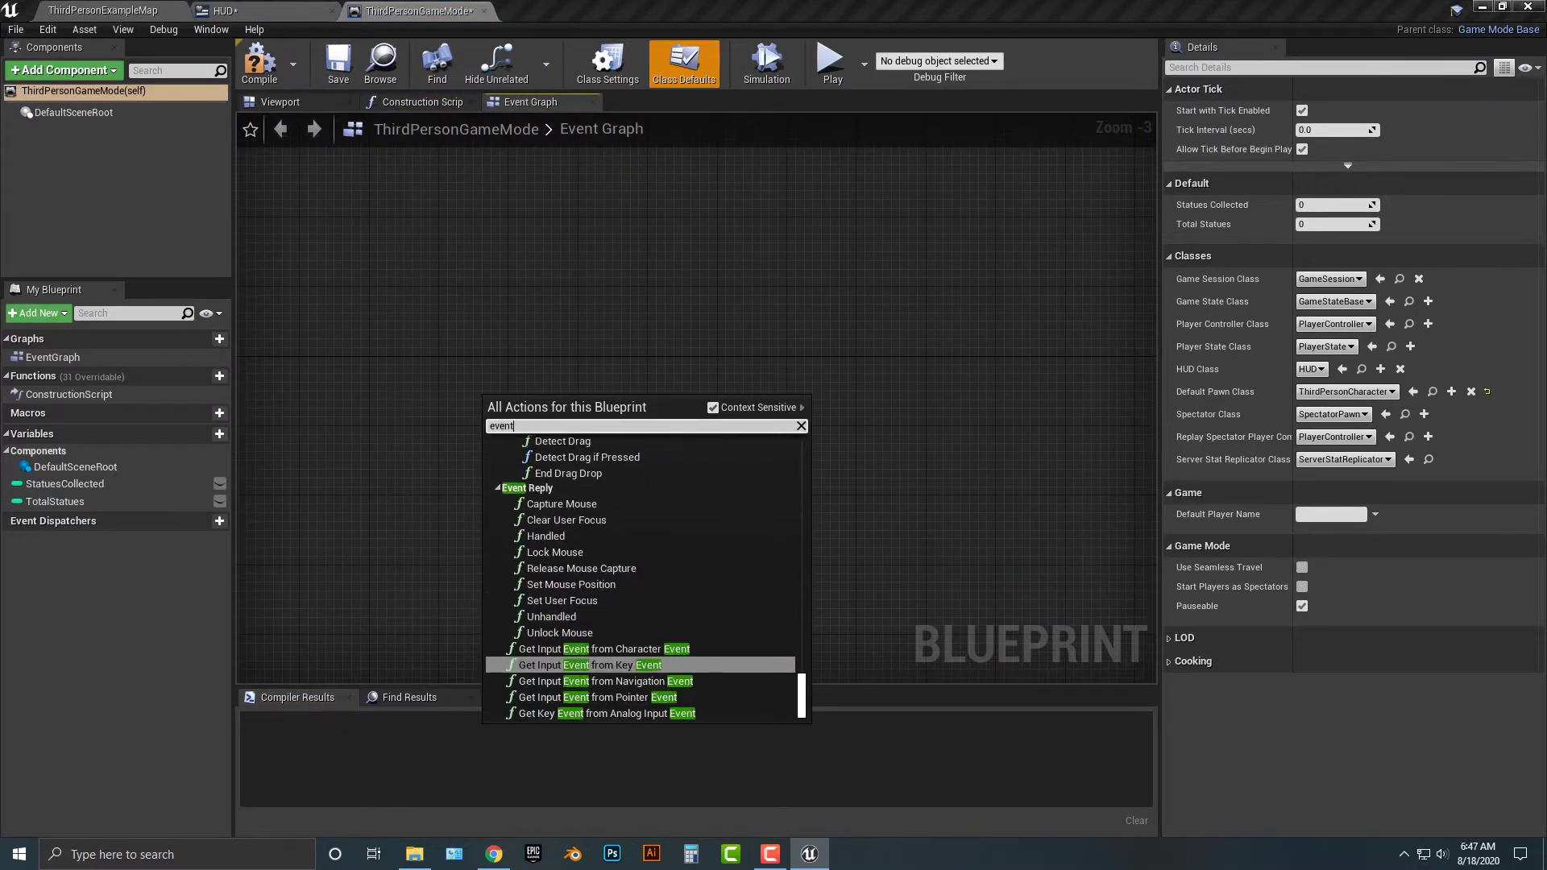
type(" be")
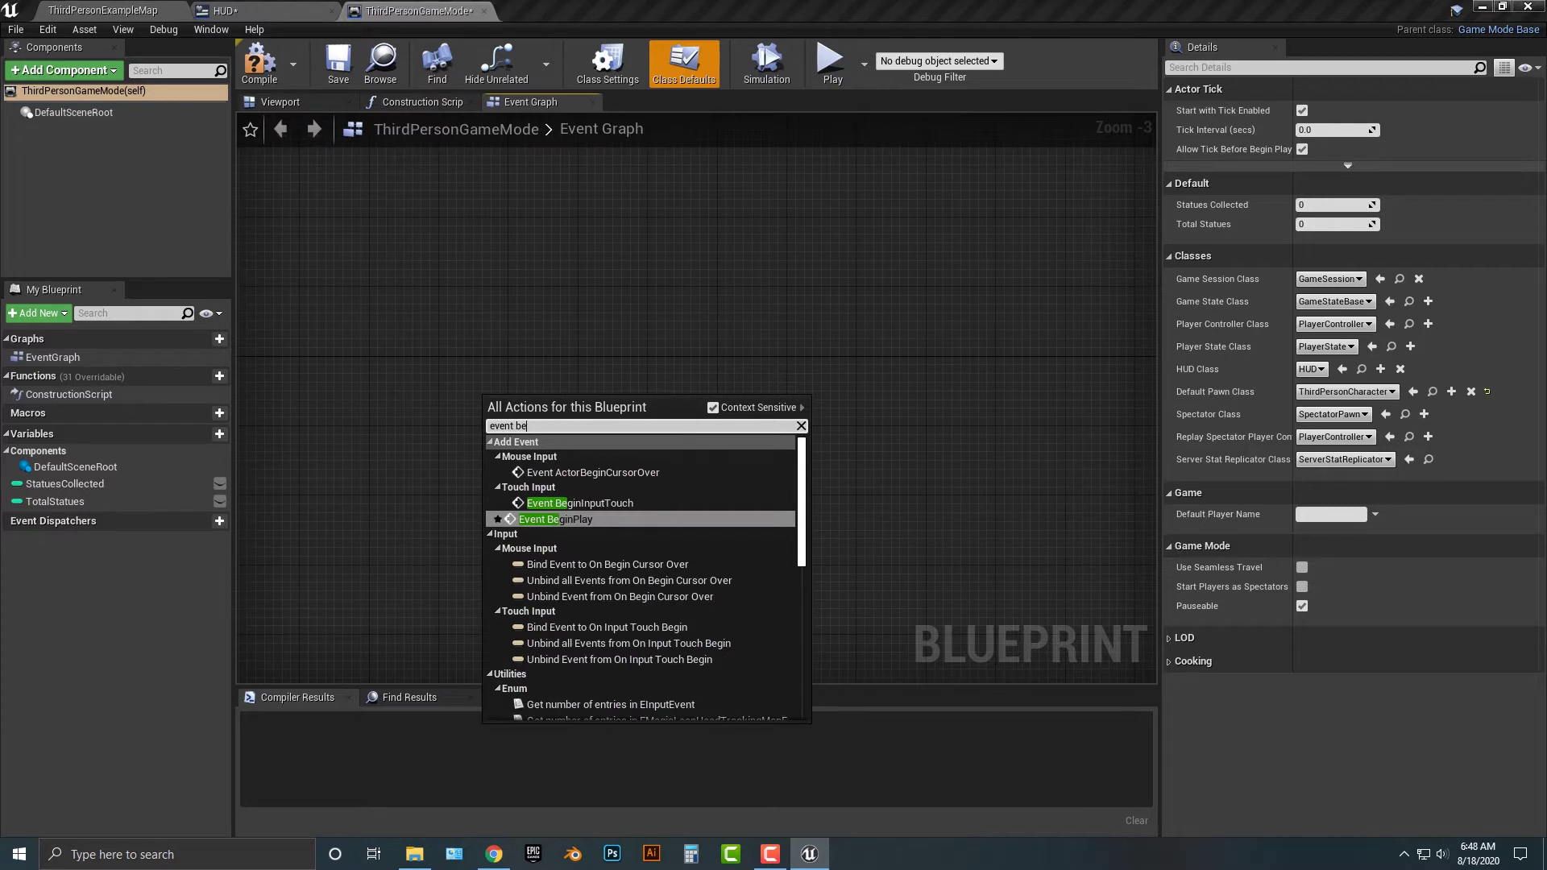
key("Return")
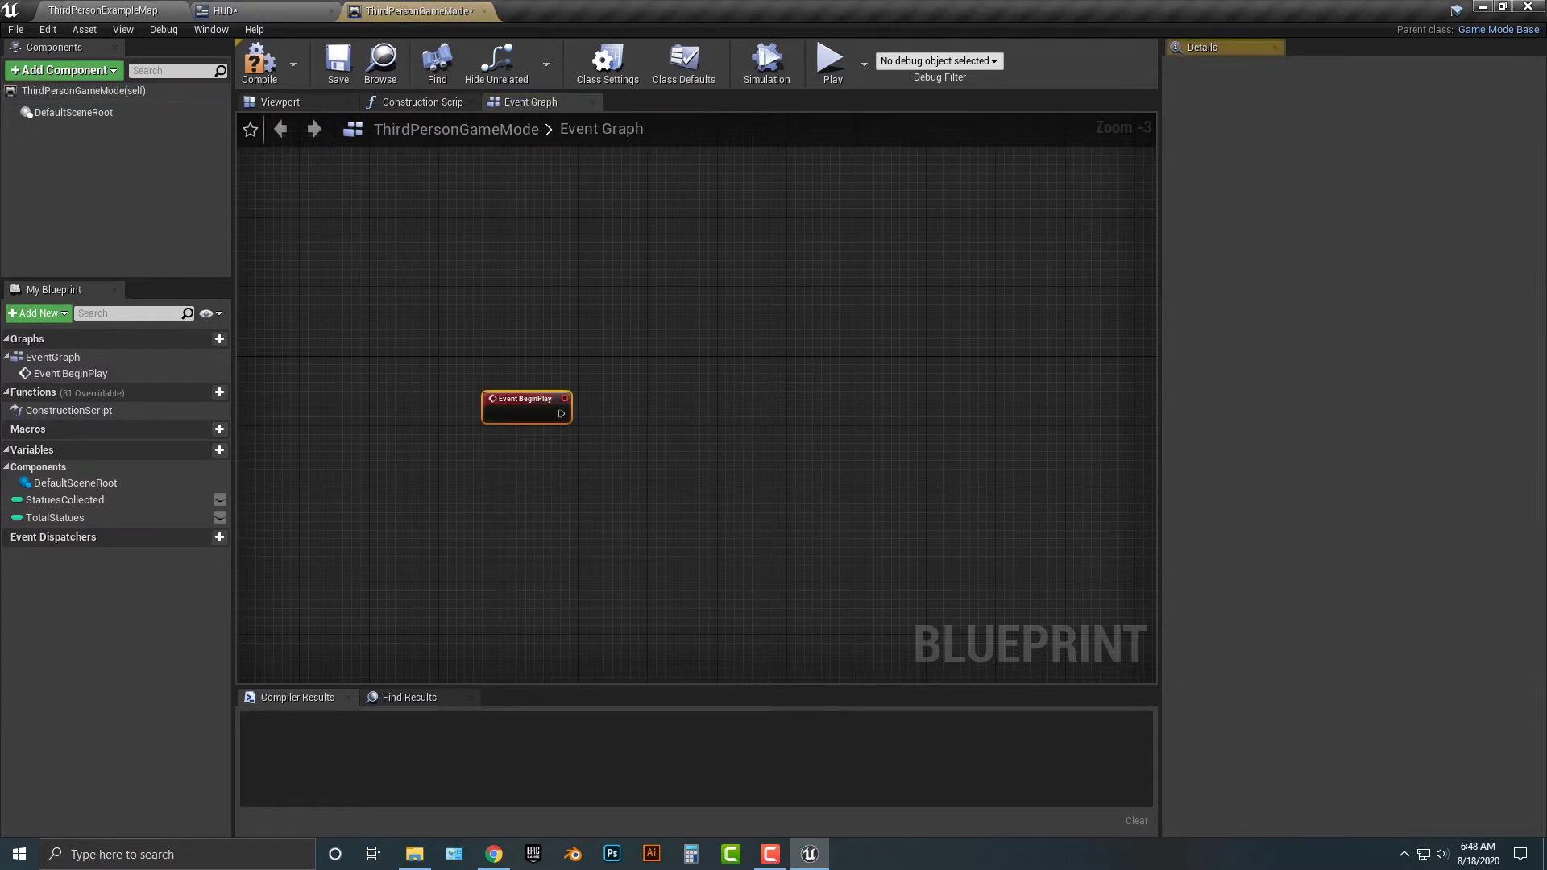
- Add a Create Widget node after Event BeginPlay and set its class to HUD
scroll(545, 401, "up", 3)
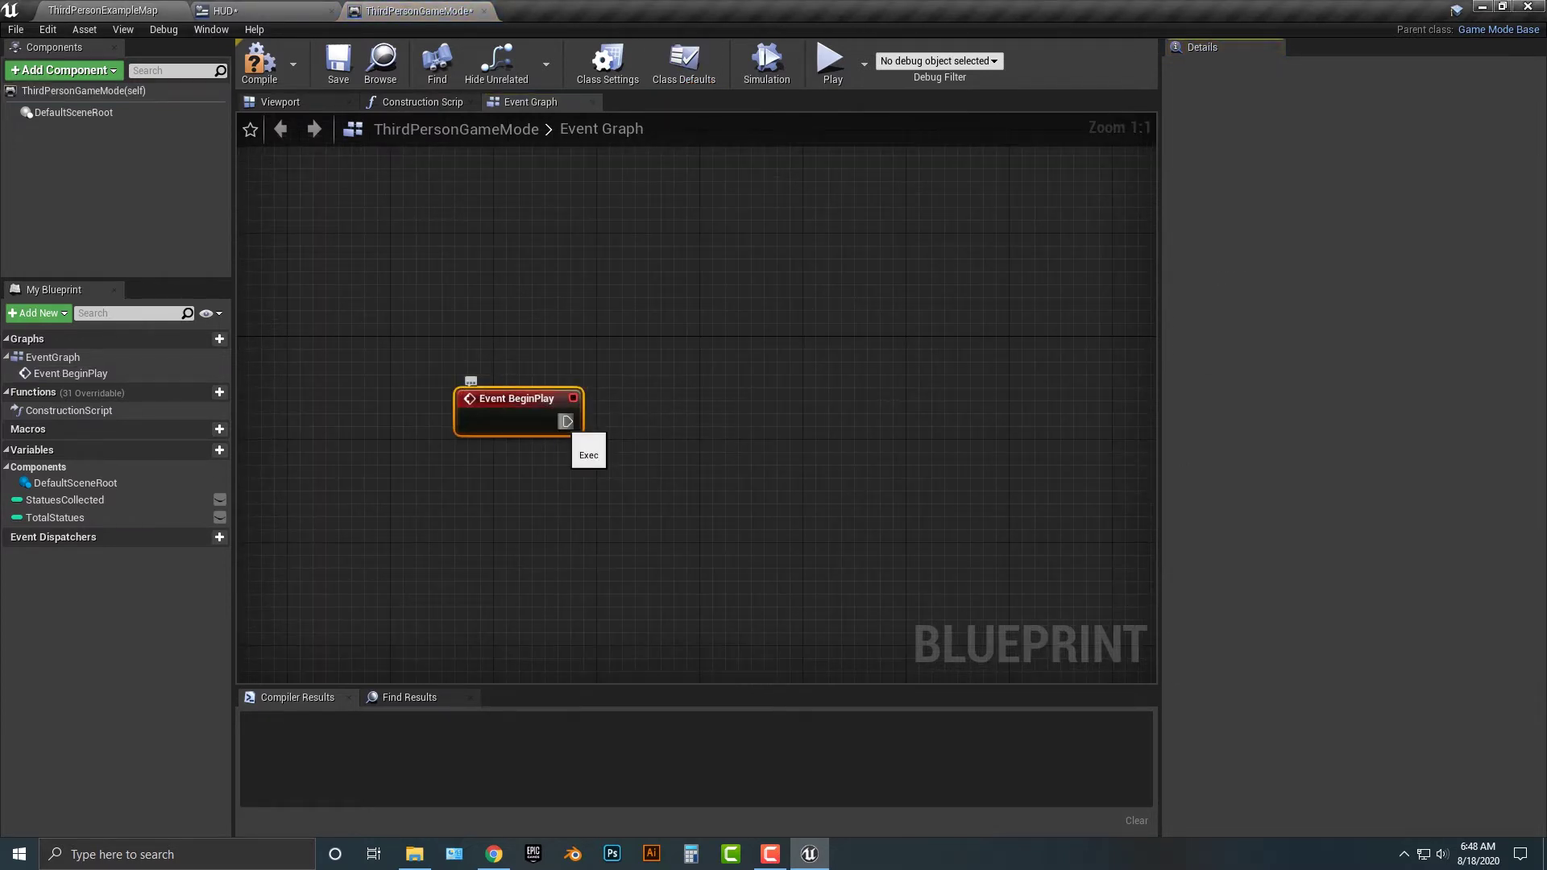
left_click_drag(567, 422, 755, 372)
type("cre")
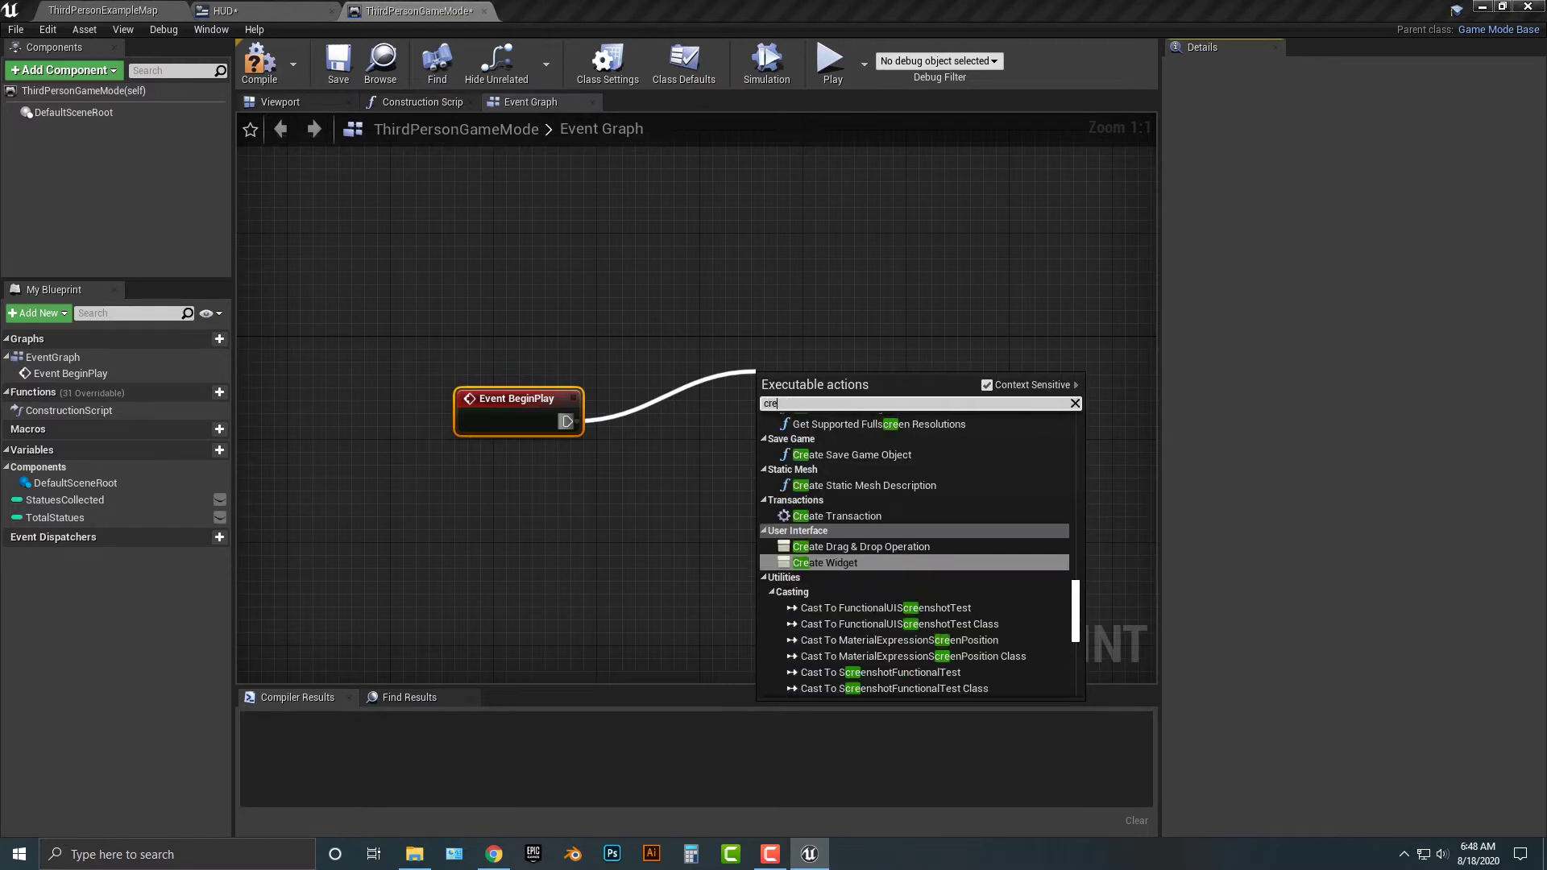
type("ate wid")
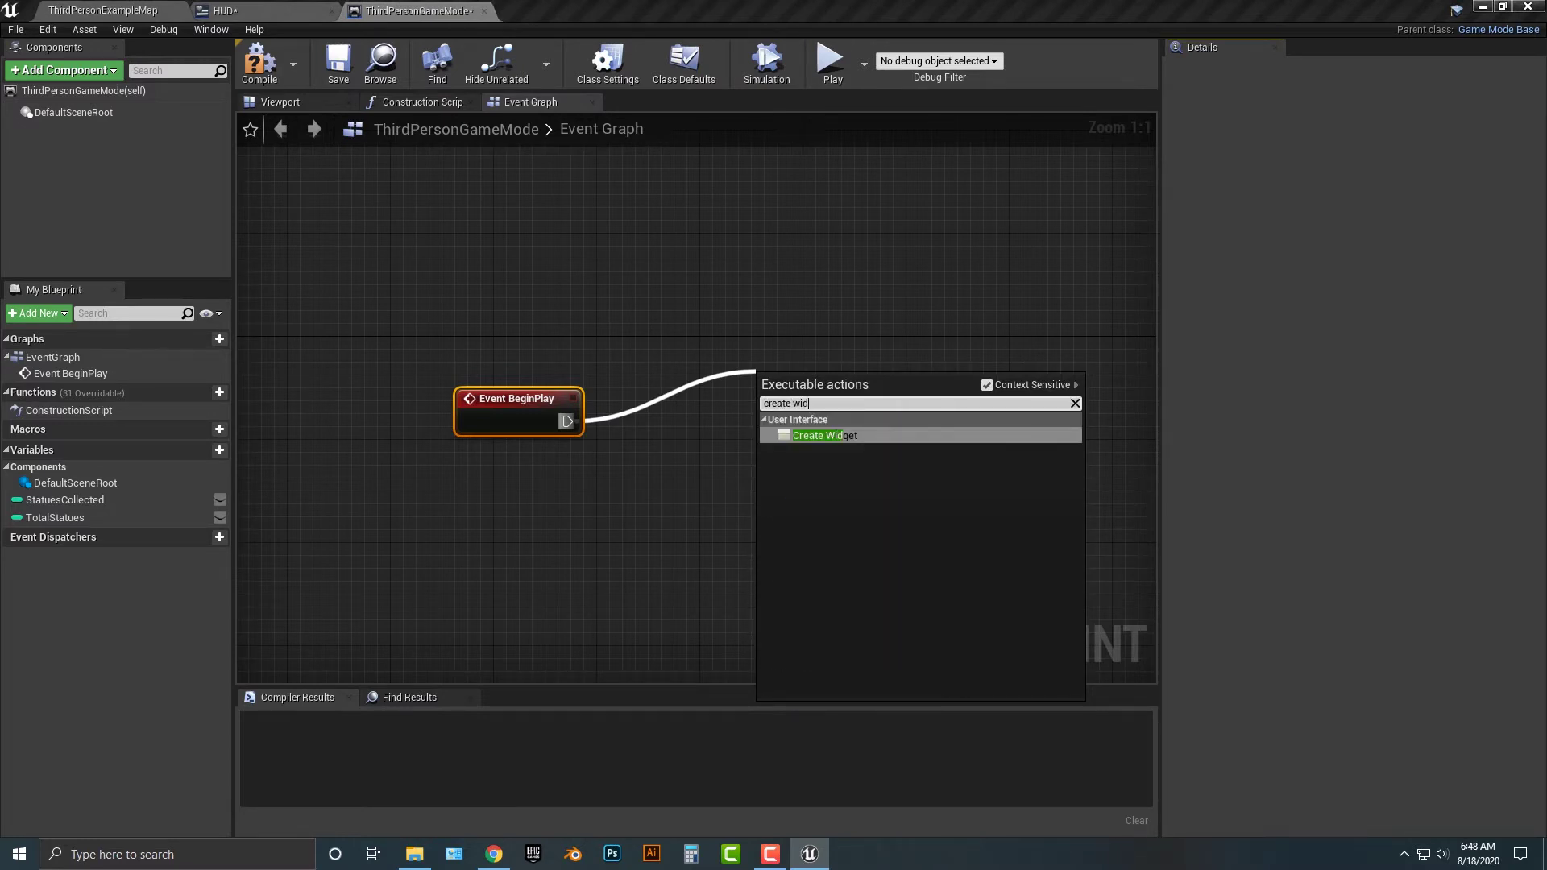
key("Return")
left_click(830, 431)
type("hud")
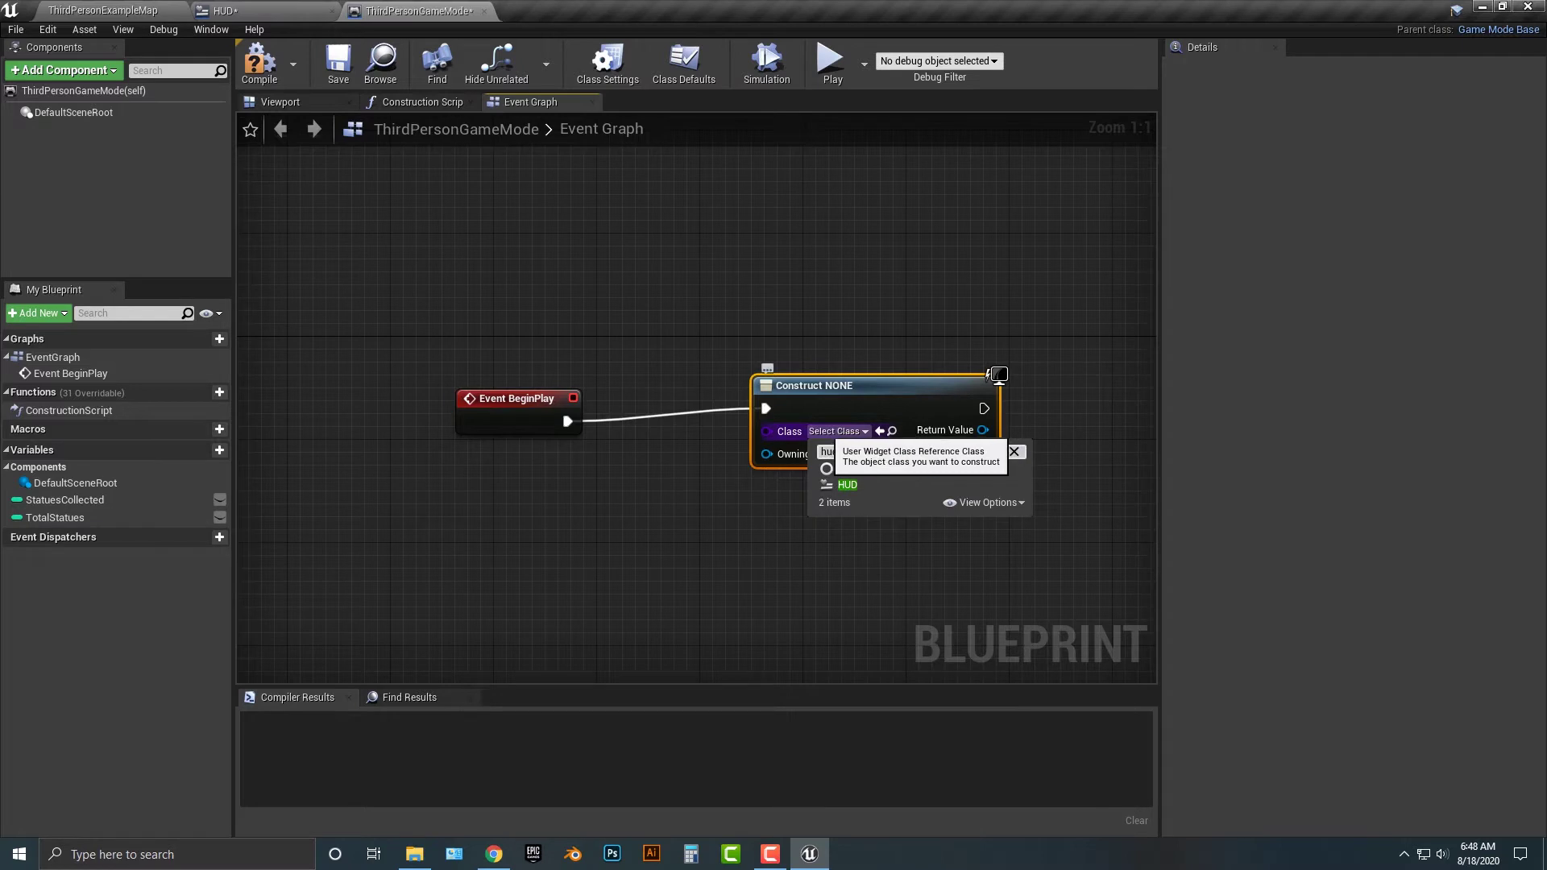
left_click(847, 484)
- Connect an Add to Viewport node to the Create HUD Widget return value and play-test the level
right_click_drag(931, 508, 647, 513)
left_click_drag(666, 435, 874, 429)
type("add to v")
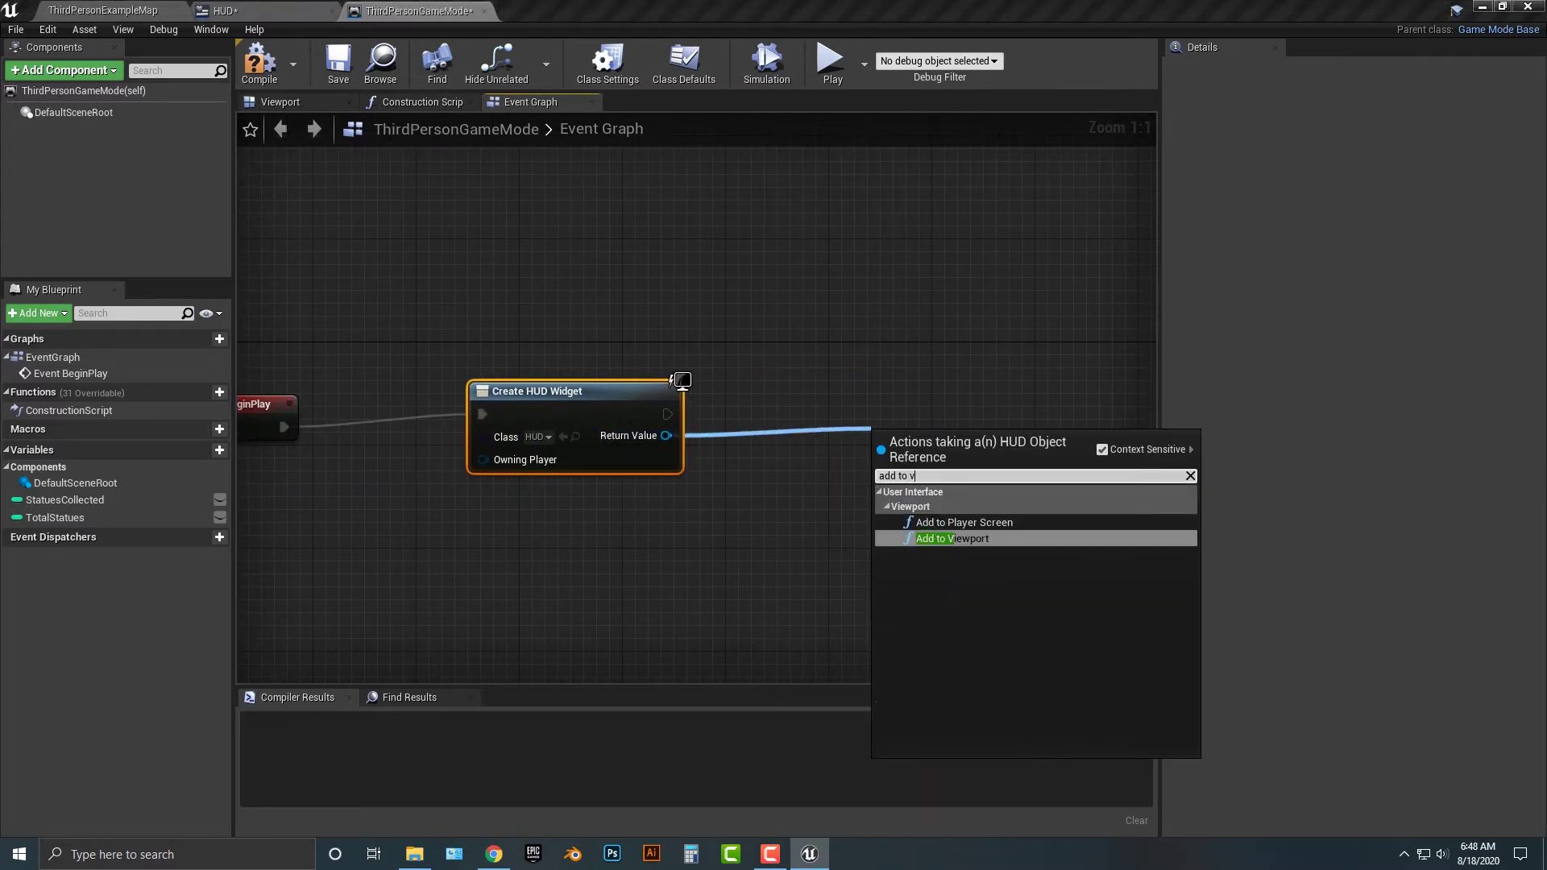
key("Return")
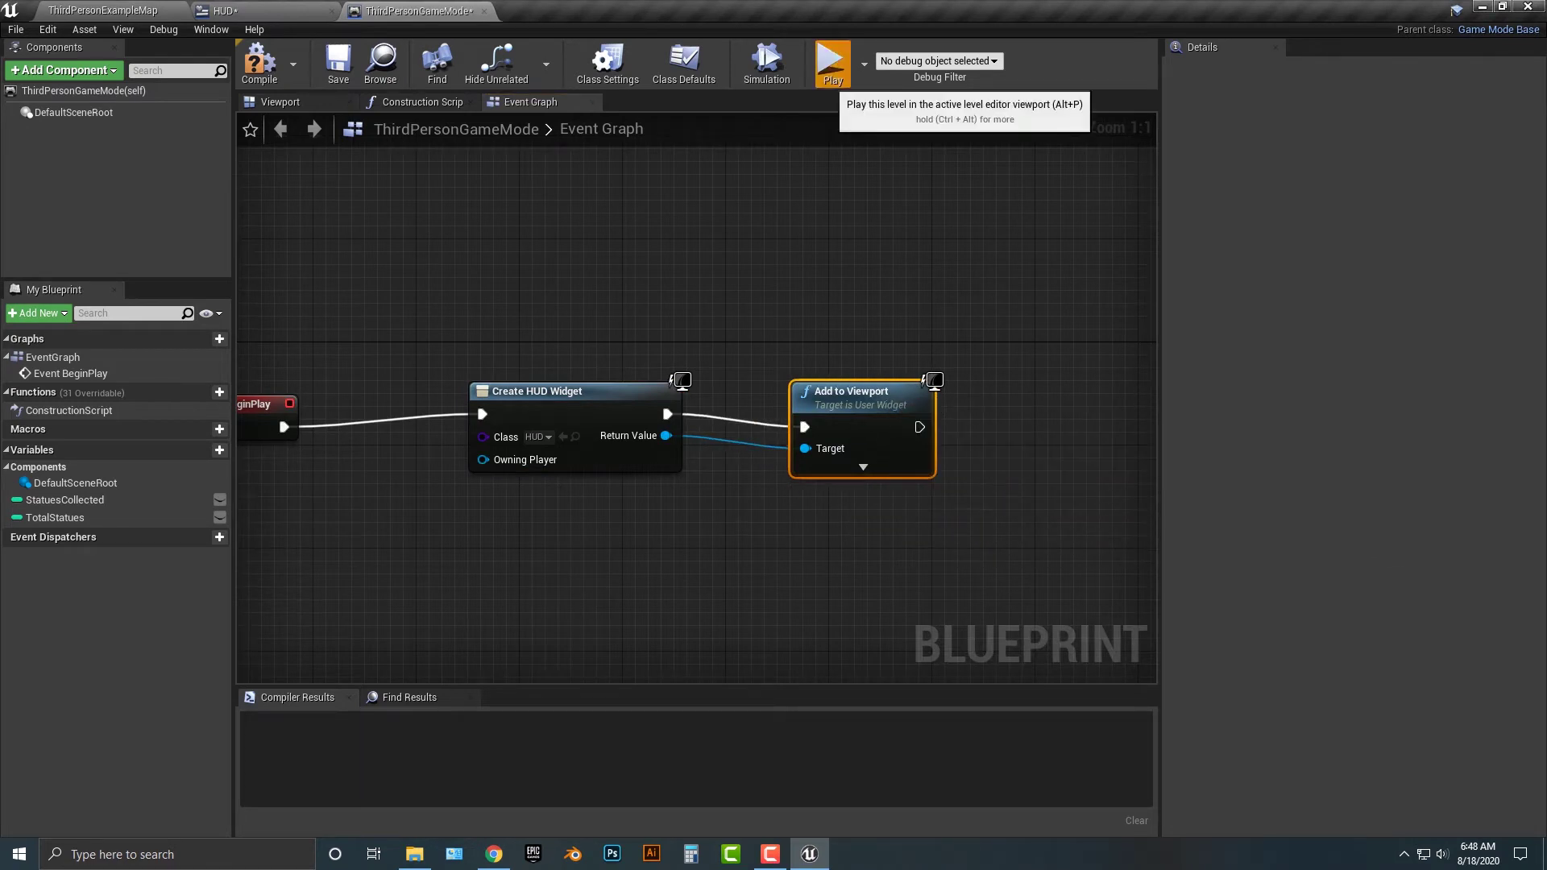
left_click(833, 64)
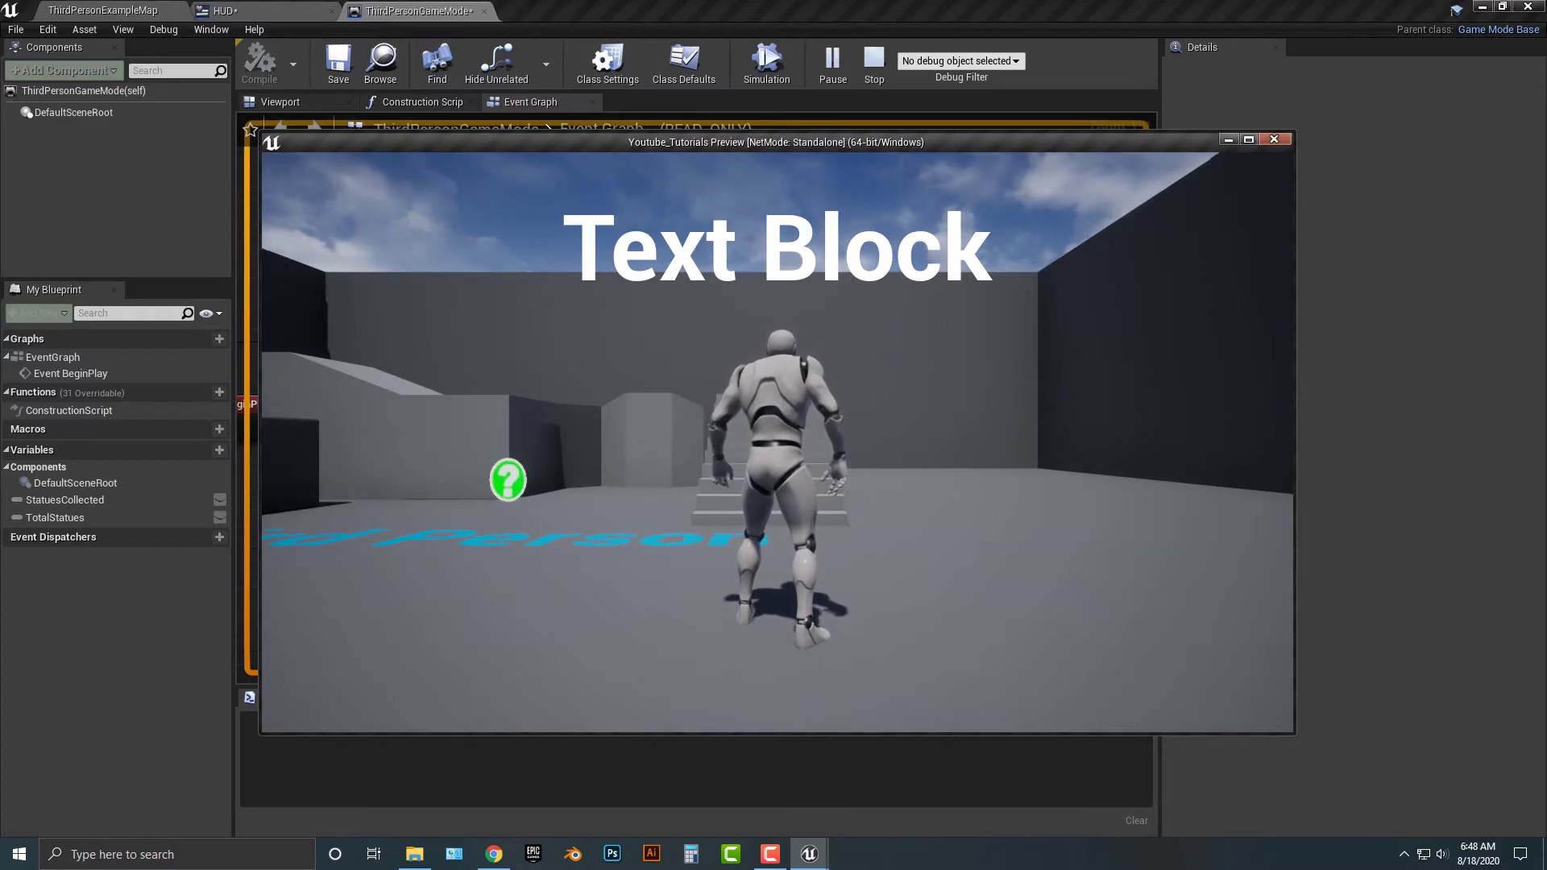
key("Escape")
- Open the HUD widget's Event Graph and delete the default Pre Construct, Construct and Tick event nodes
left_click(294, 12)
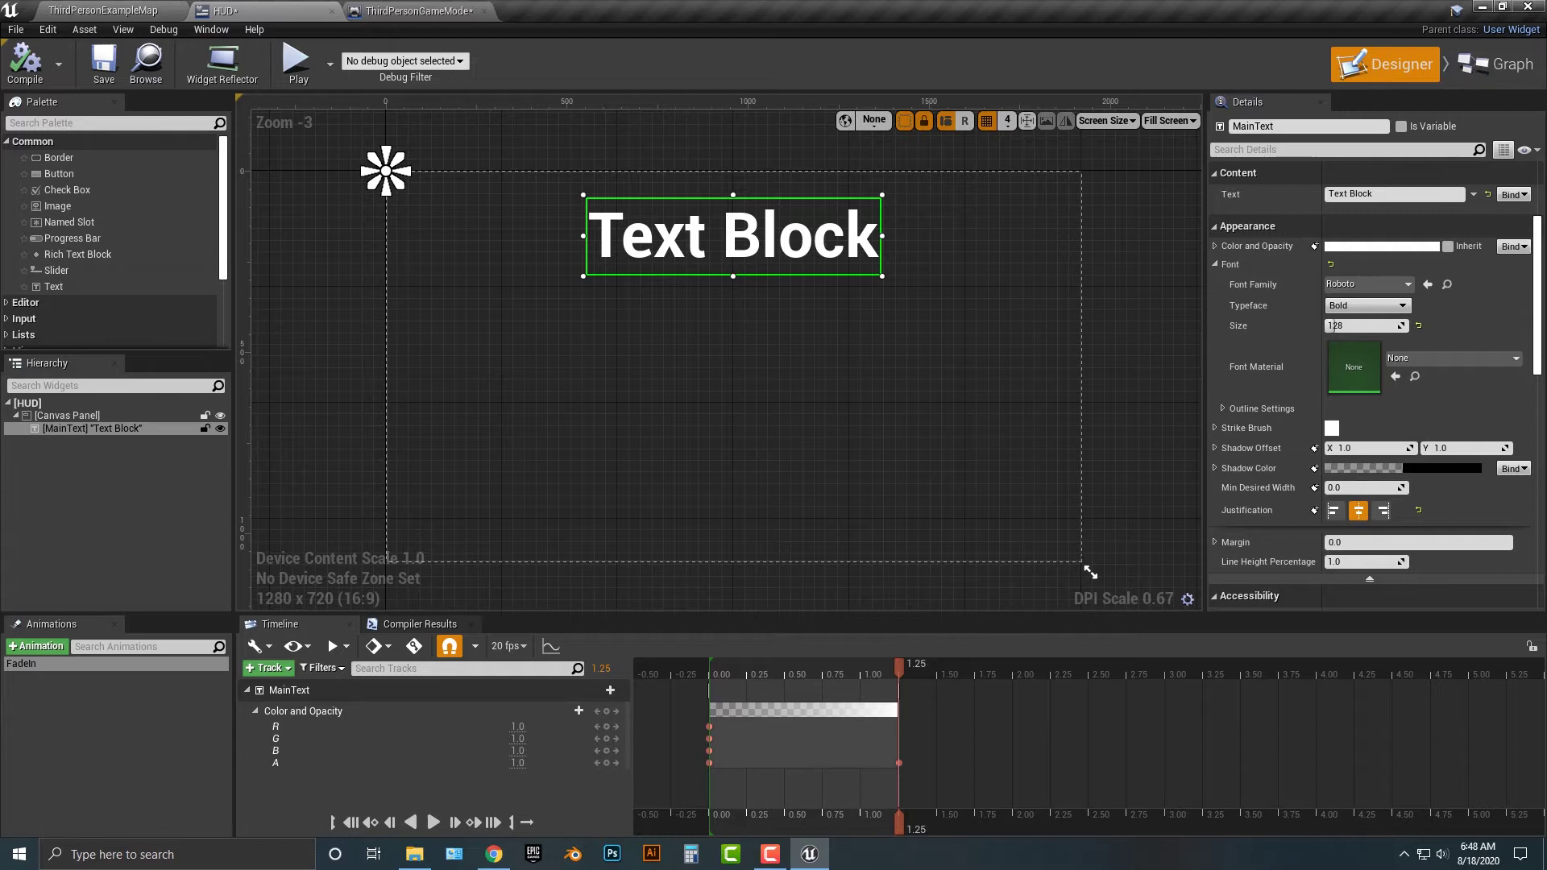
left_click(1495, 64)
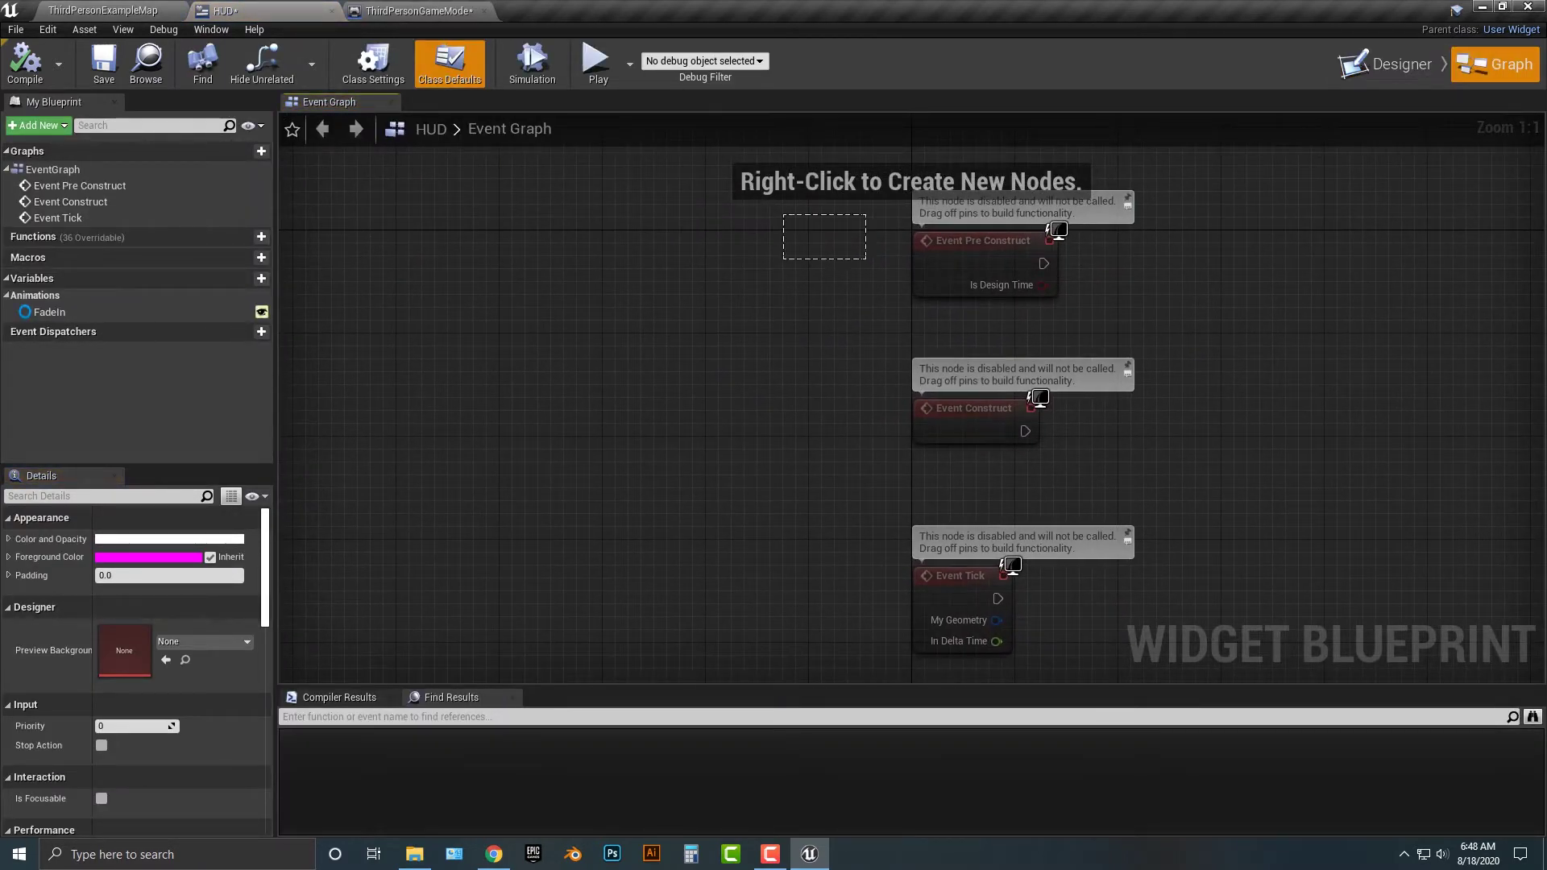
left_click_drag(867, 260, 1098, 332)
key("Delete")
left_click_drag(791, 510, 935, 588)
key("Delete")
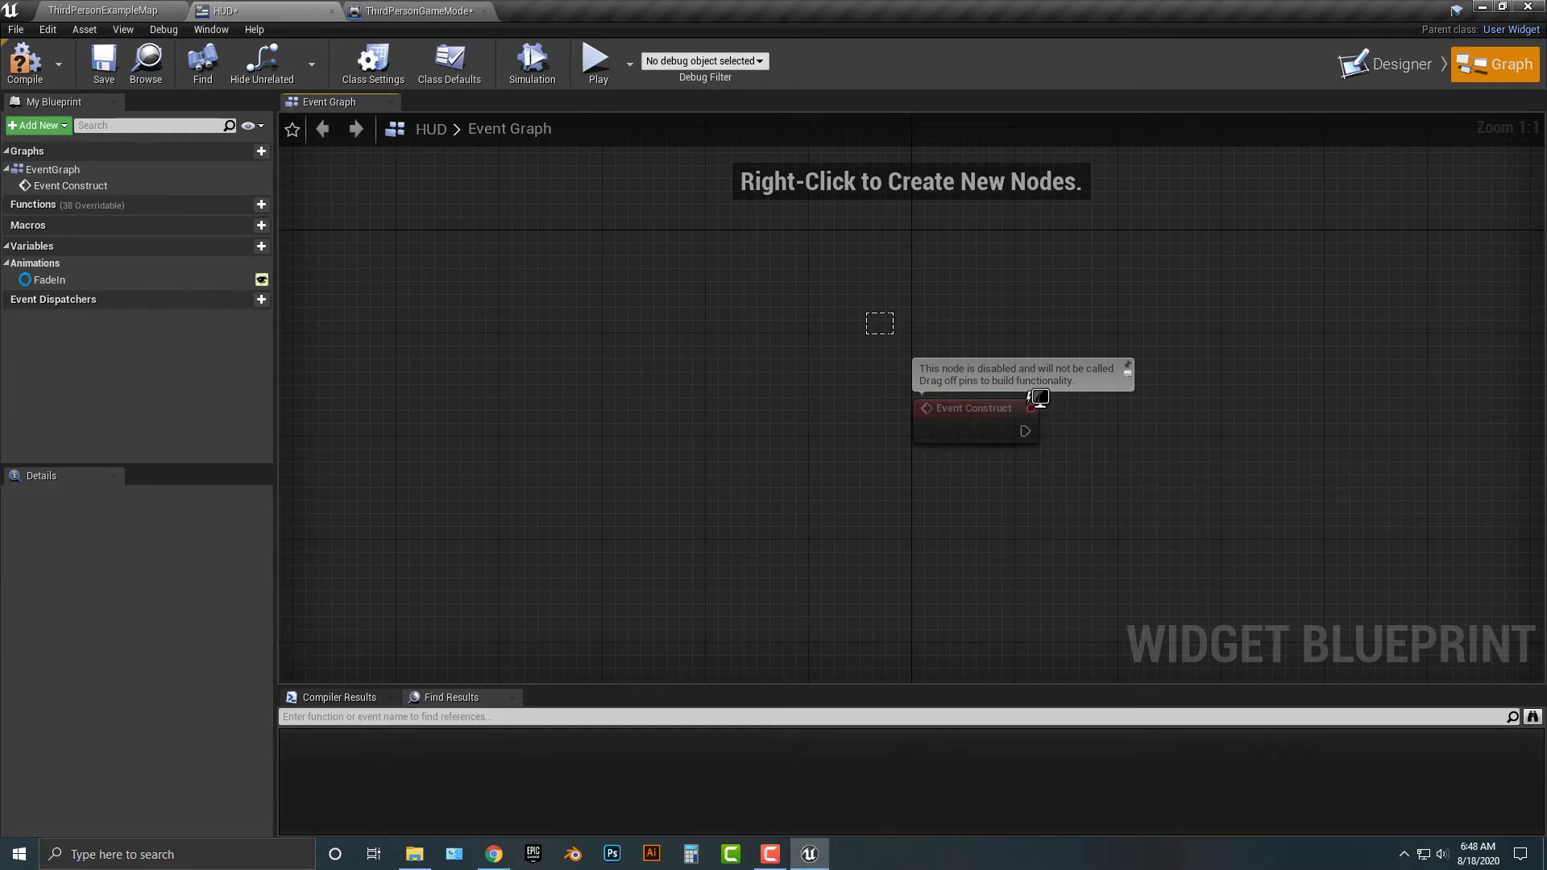
left_click_drag(1040, 398, 1041, 404)
key("Delete")
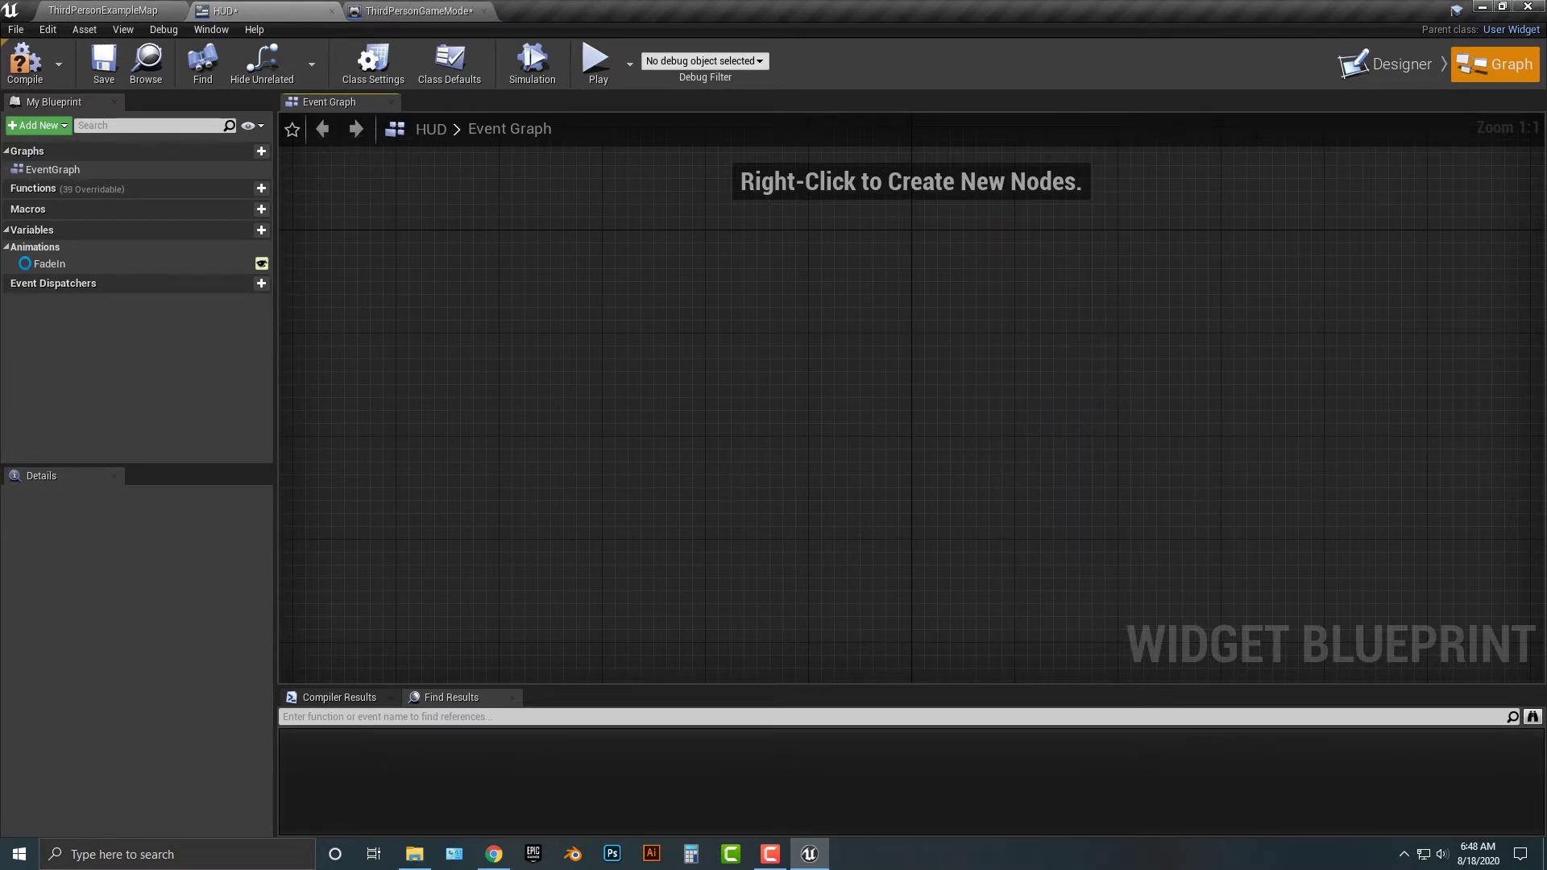
- Add a new Event Construct node to the HUD graph and connect a Play Animation node to it
right_click(1030, 448)
type("event")
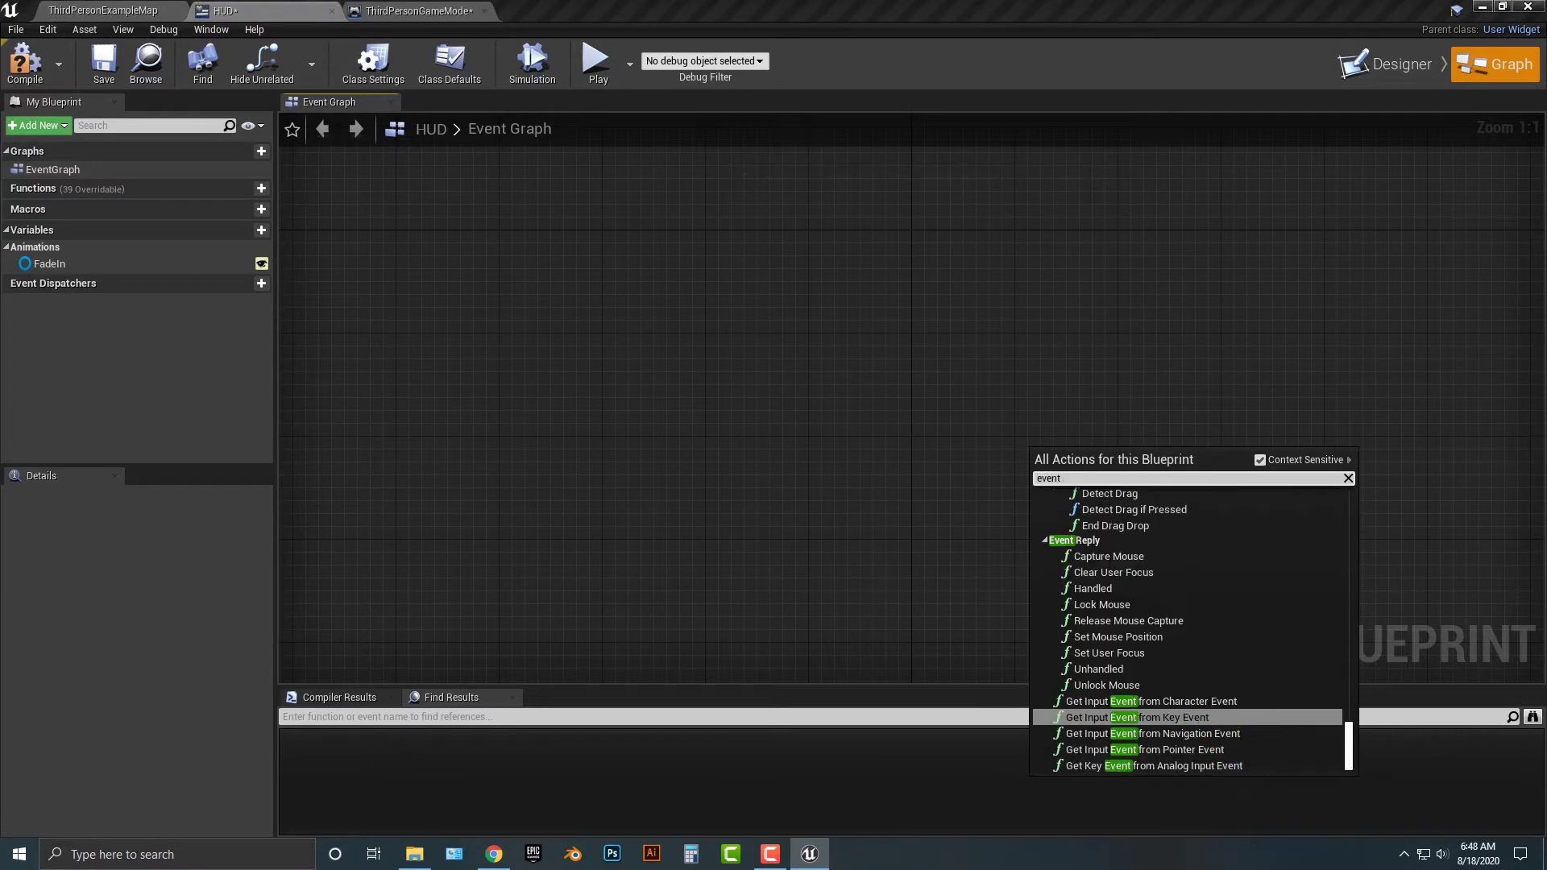
type(" be")
key("Return")
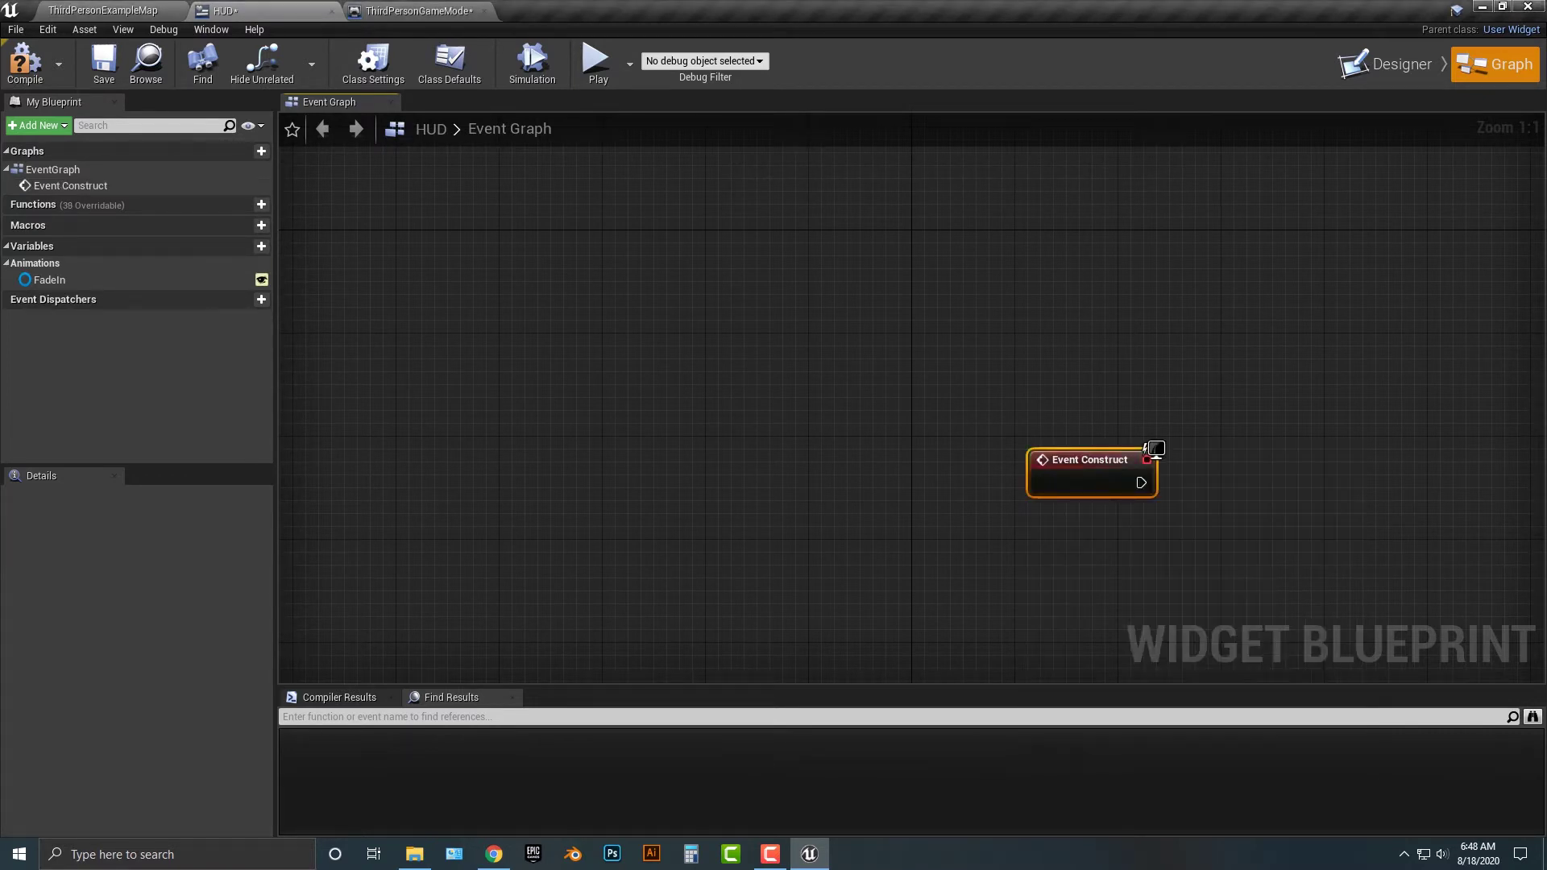
left_click_drag(1155, 448, 854, 339)
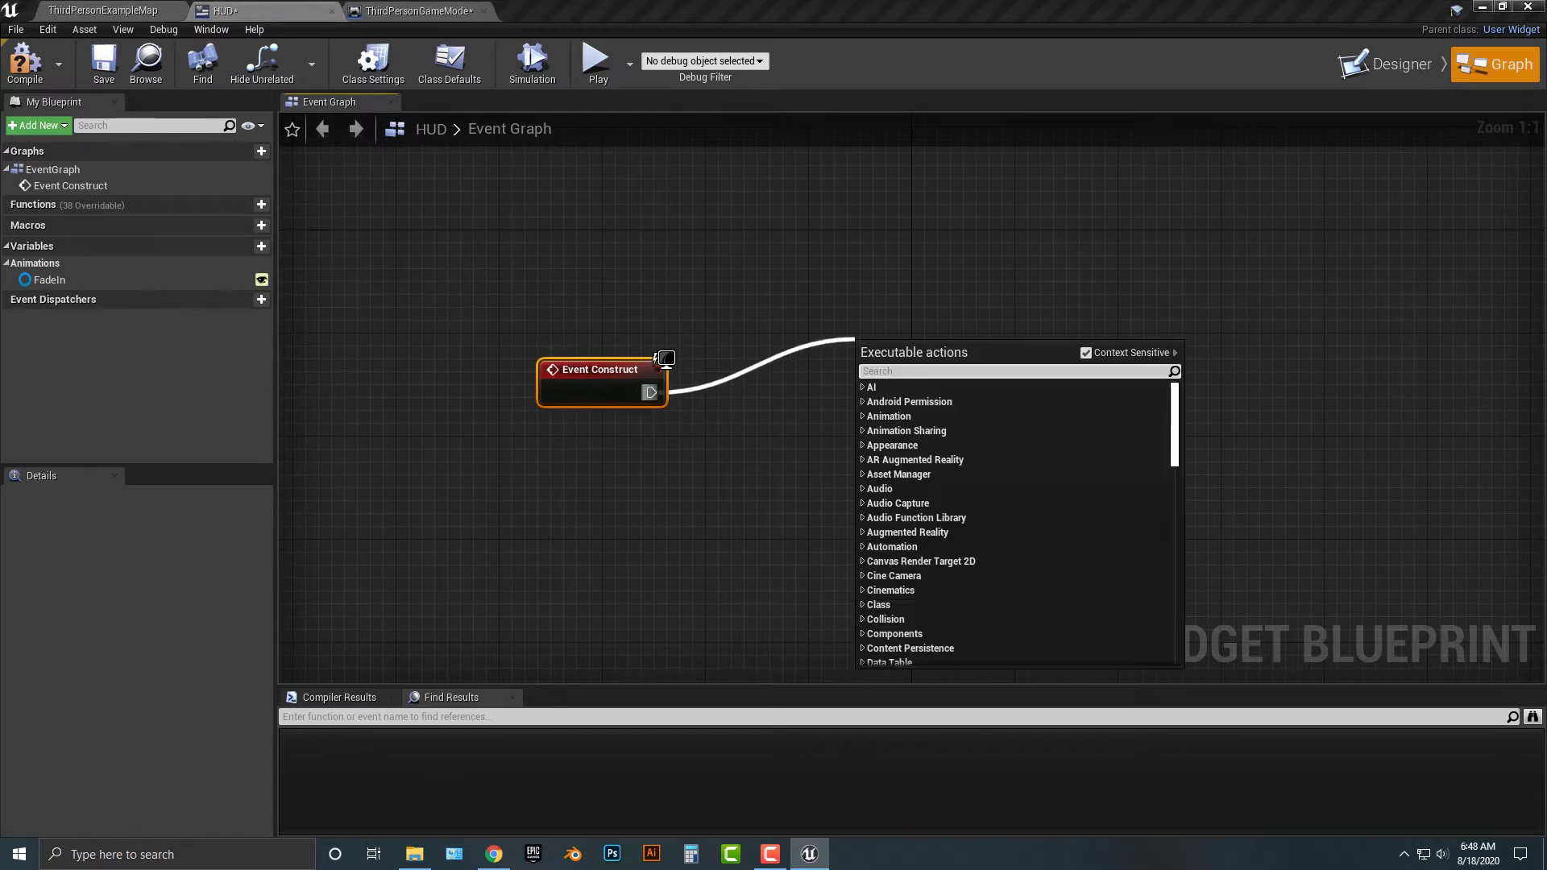
type("play animat")
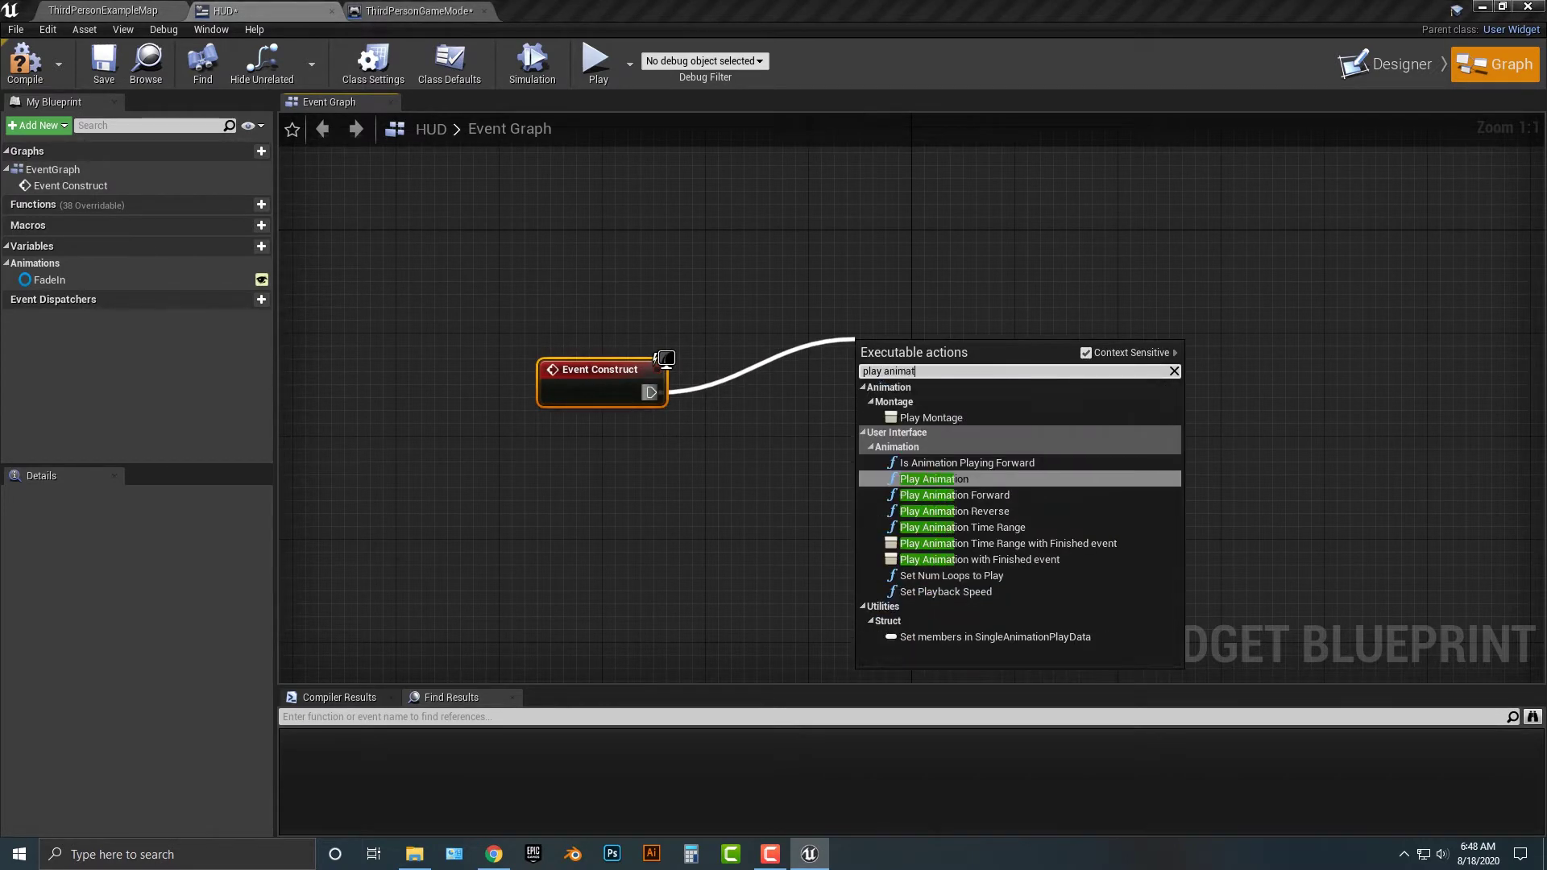
key("Return")
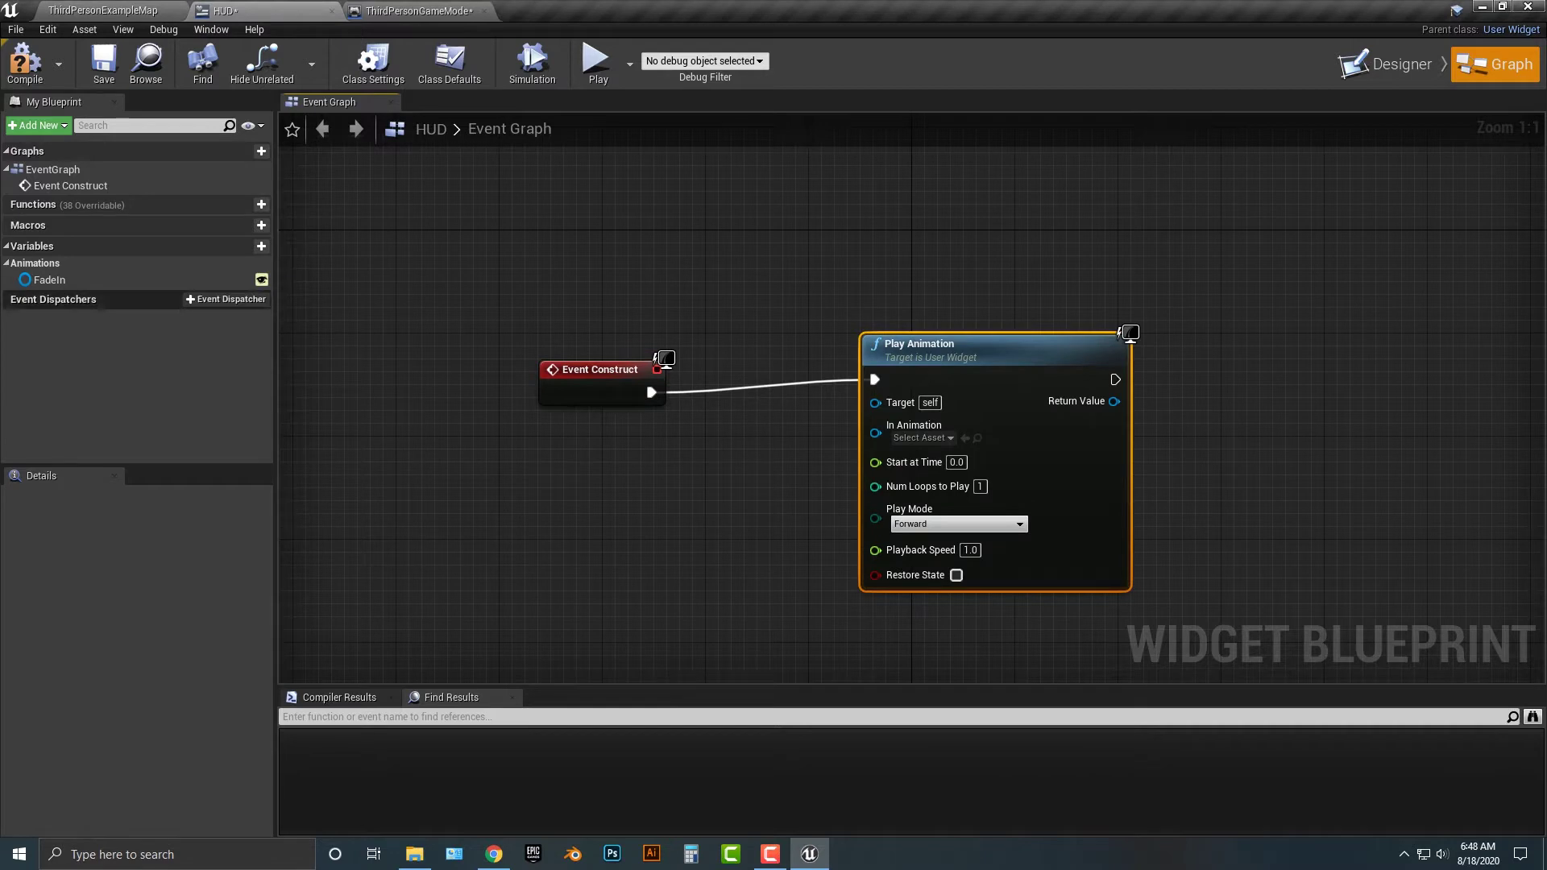
- Feed the FadeIn animation variable into Play Animation's In Animation input and play-test the level
left_click(49, 280)
left_click_drag(50, 280, 876, 433)
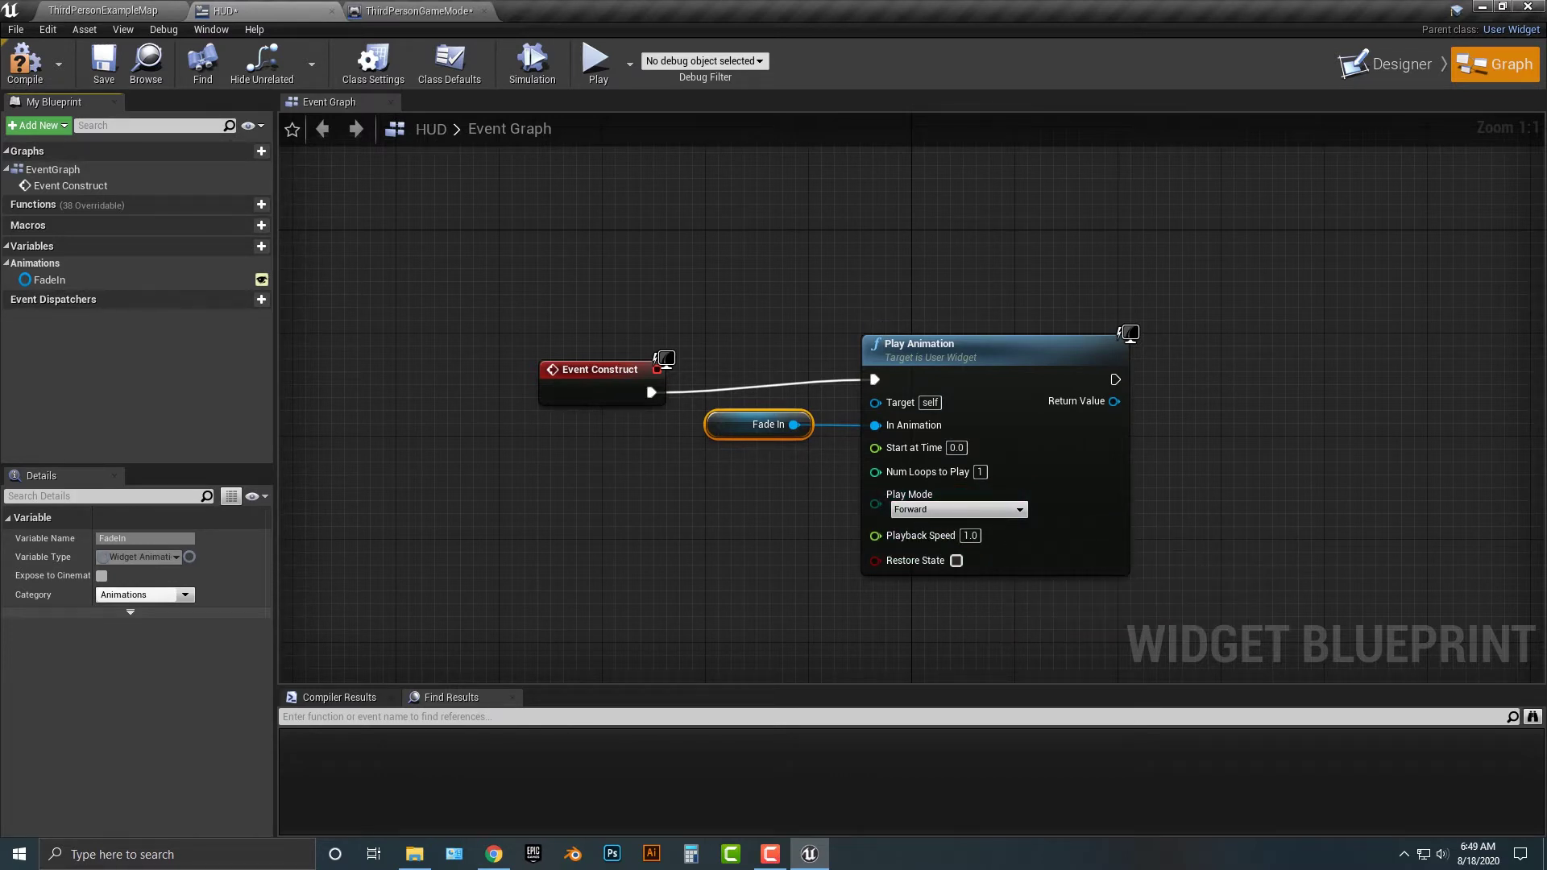
left_click(598, 64)
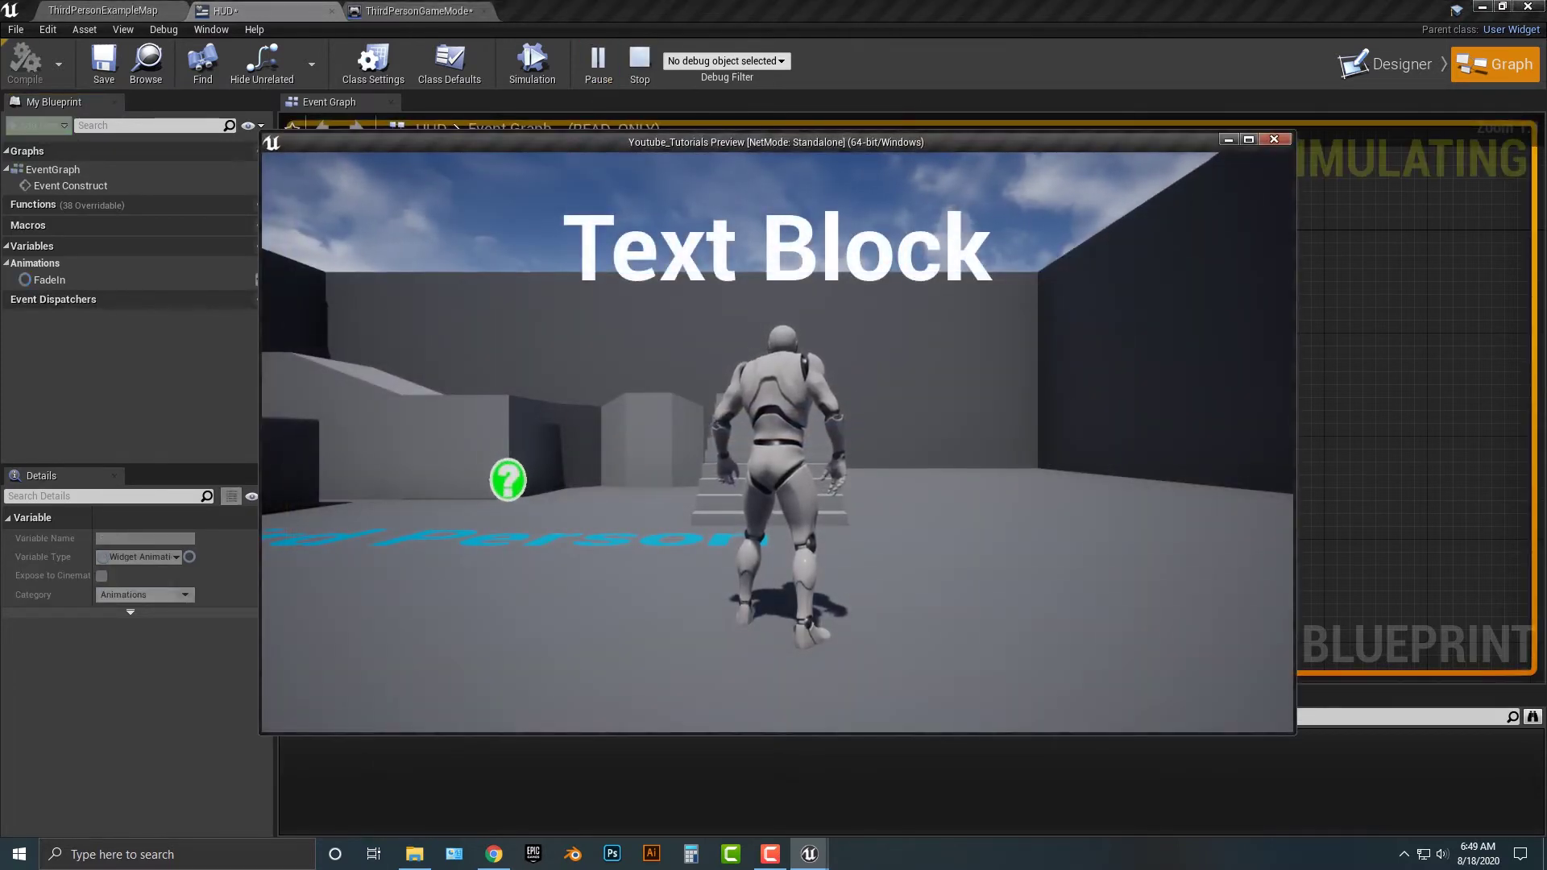
key("Escape")
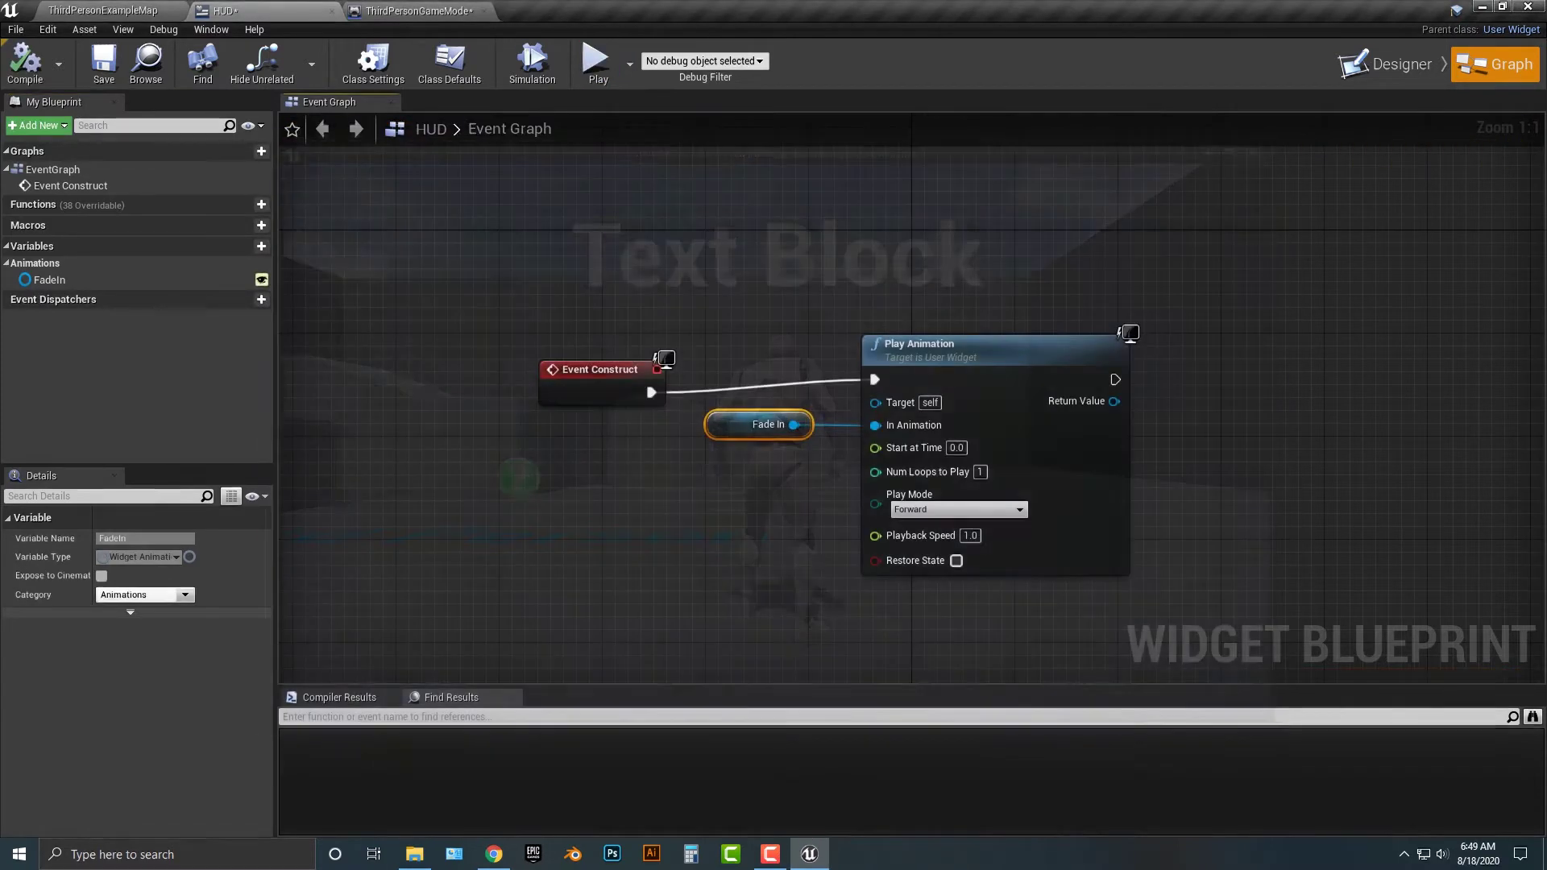
- Return to the HUD designer, scrub FadeIn to 1.10 and change MainText's text to "Important Message Soon"
left_click(103, 10)
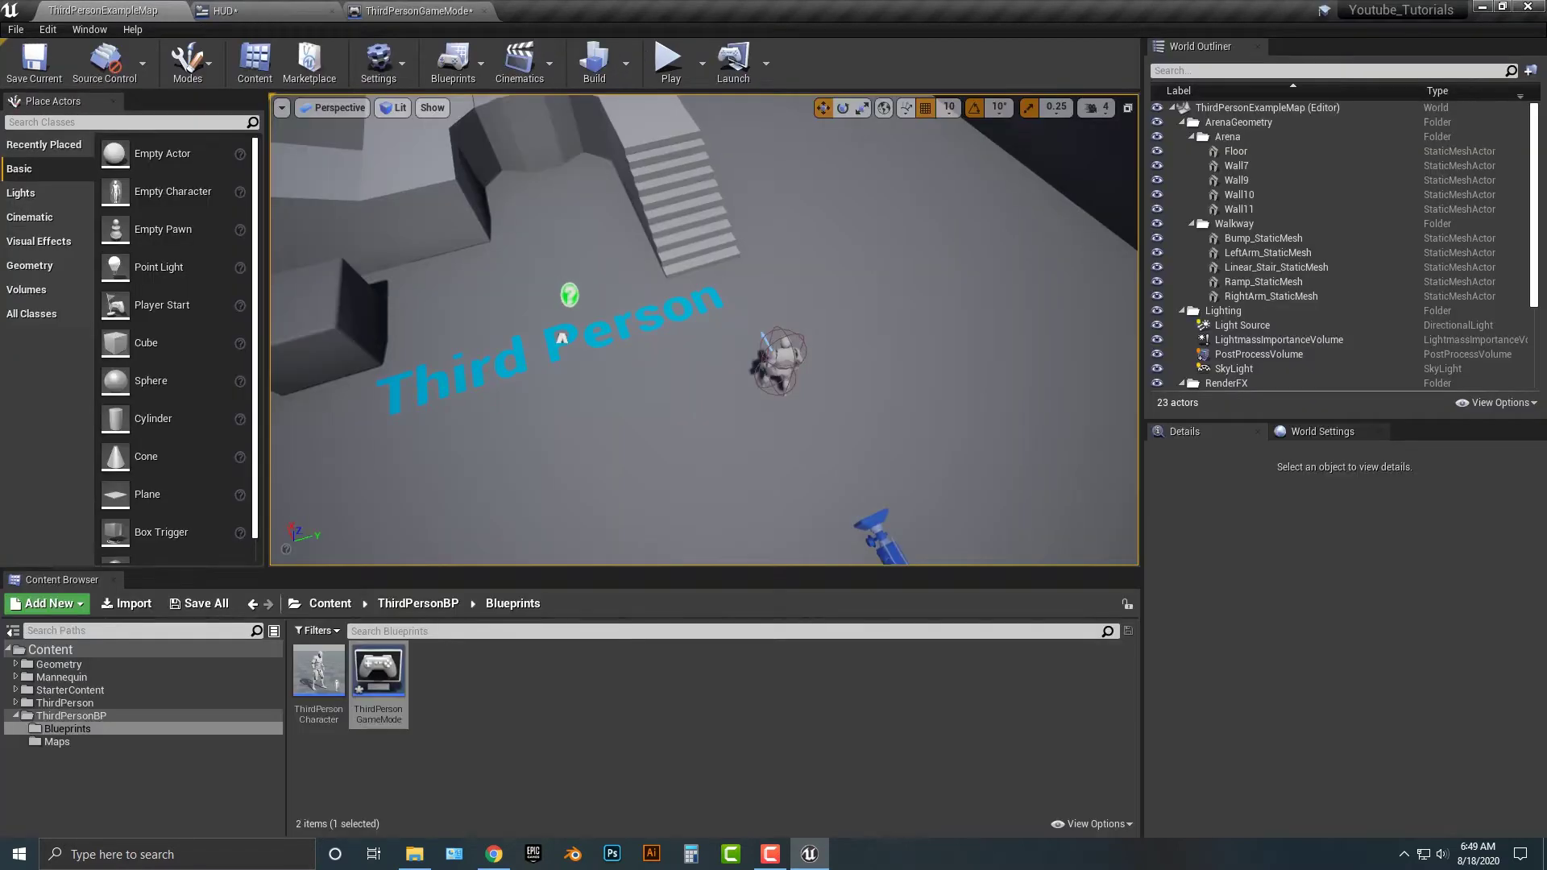
left_click(278, 11)
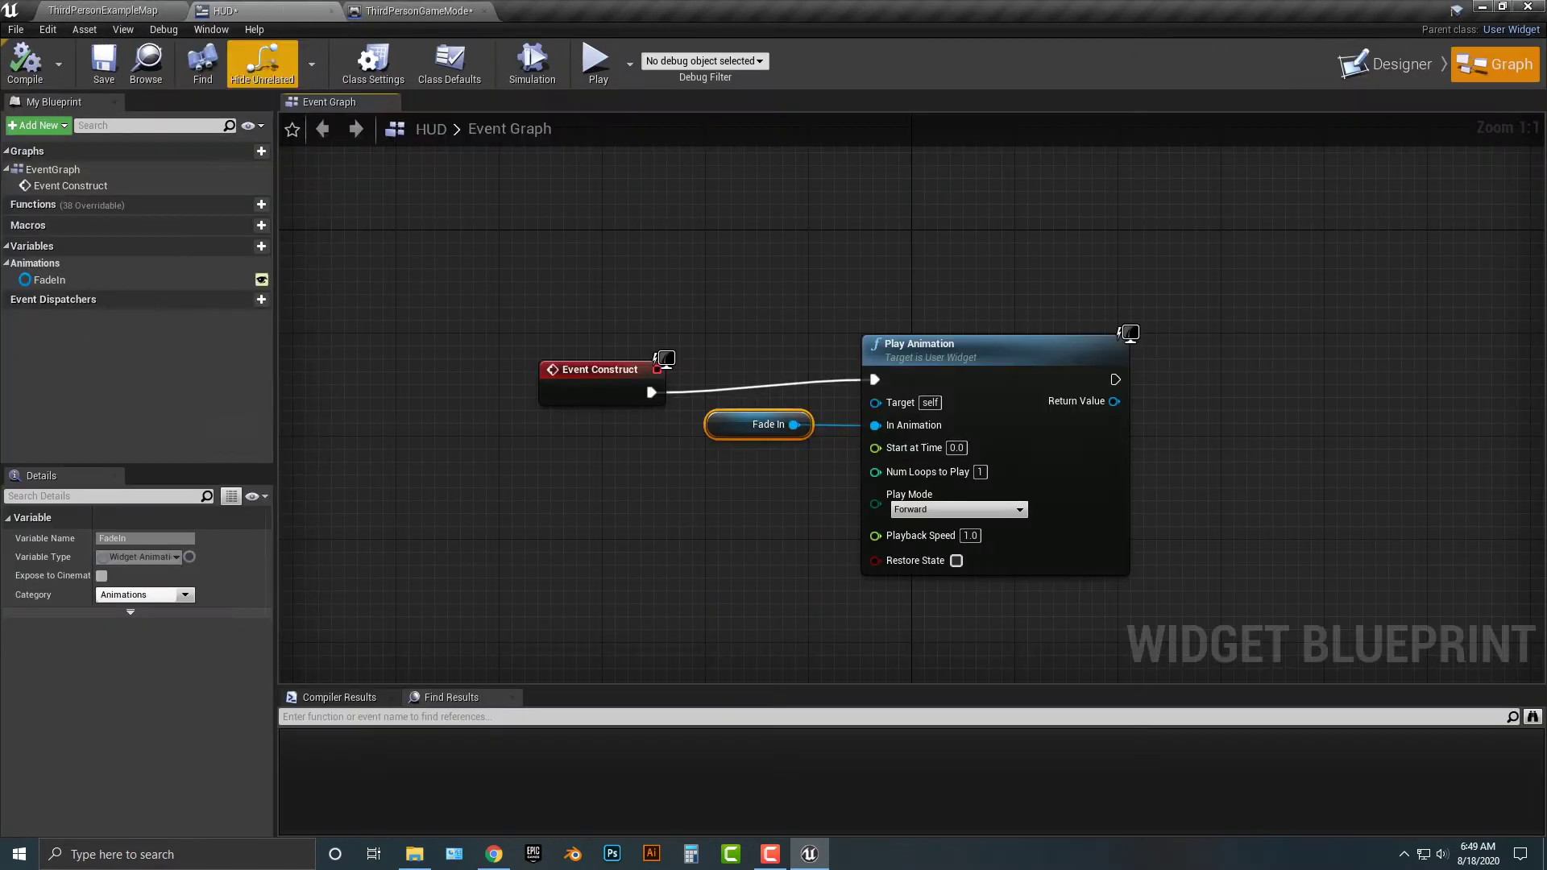
left_click(1390, 64)
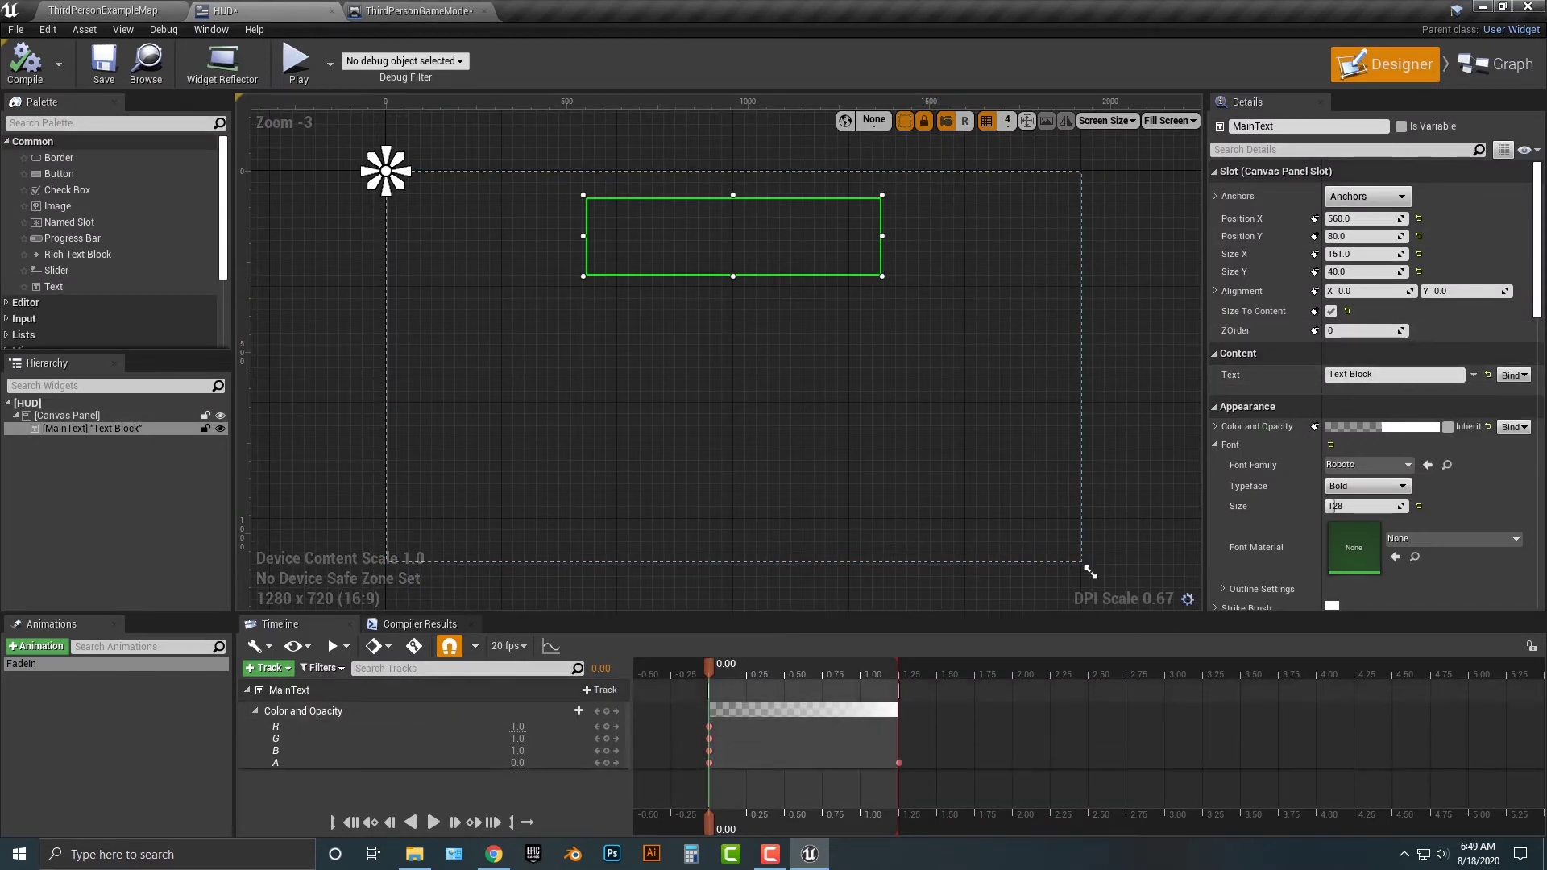
left_click_drag(709, 668, 876, 667)
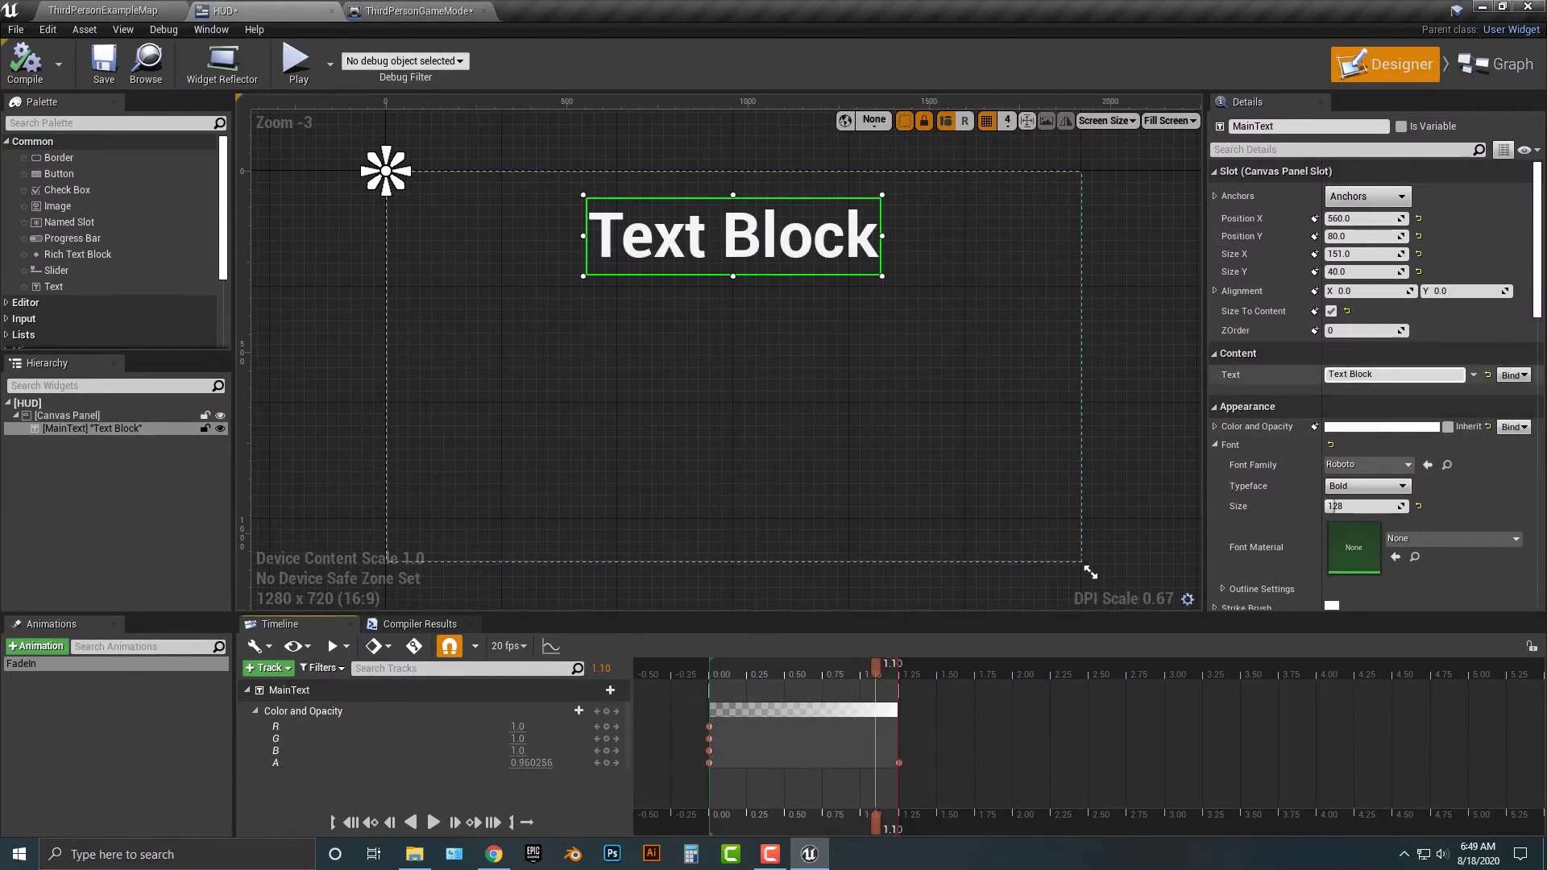
left_click_drag(1401, 374, 1301, 375)
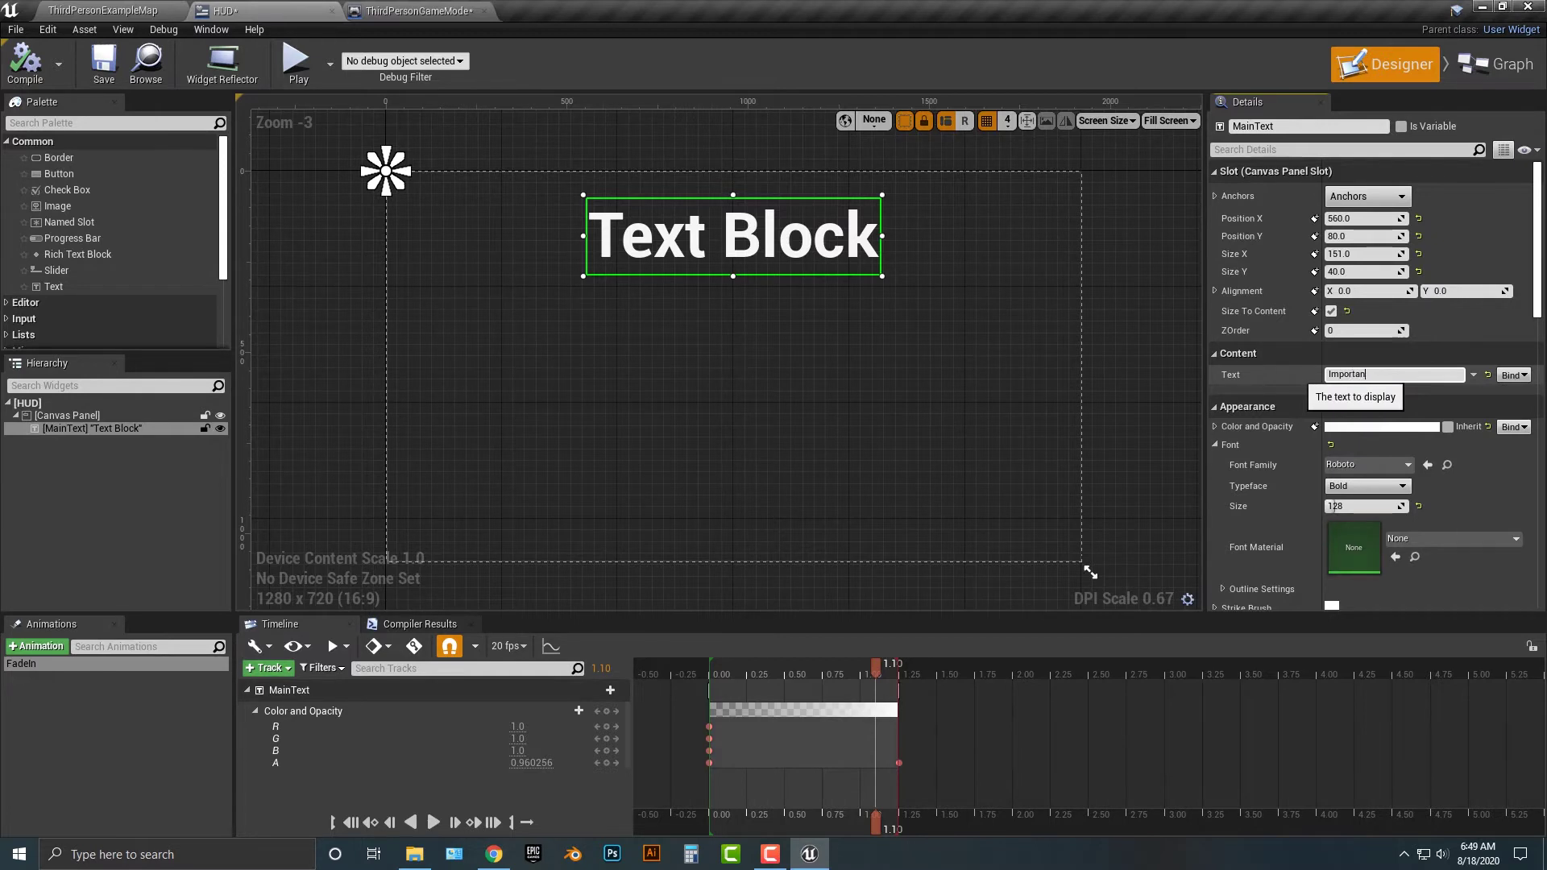
type("Important Message Soon")
key("Return")
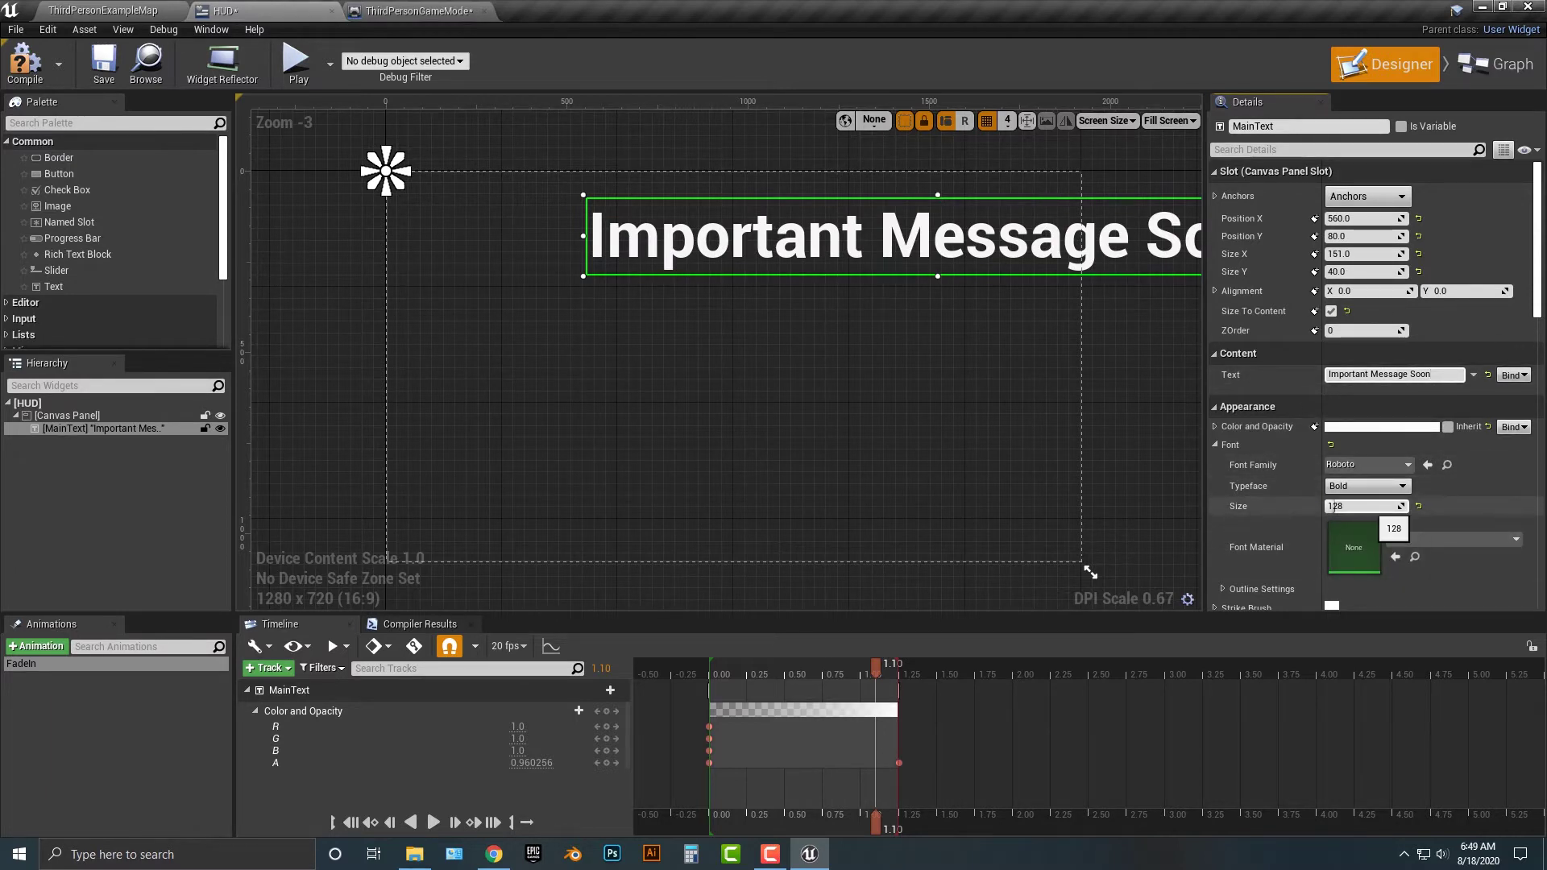
- Reposition MainText near the canvas's upper-left corner and adjust its font size to about 118 so the message fits
left_click_drag(1361, 506, 1336, 506)
left_click_drag(868, 242, 853, 237)
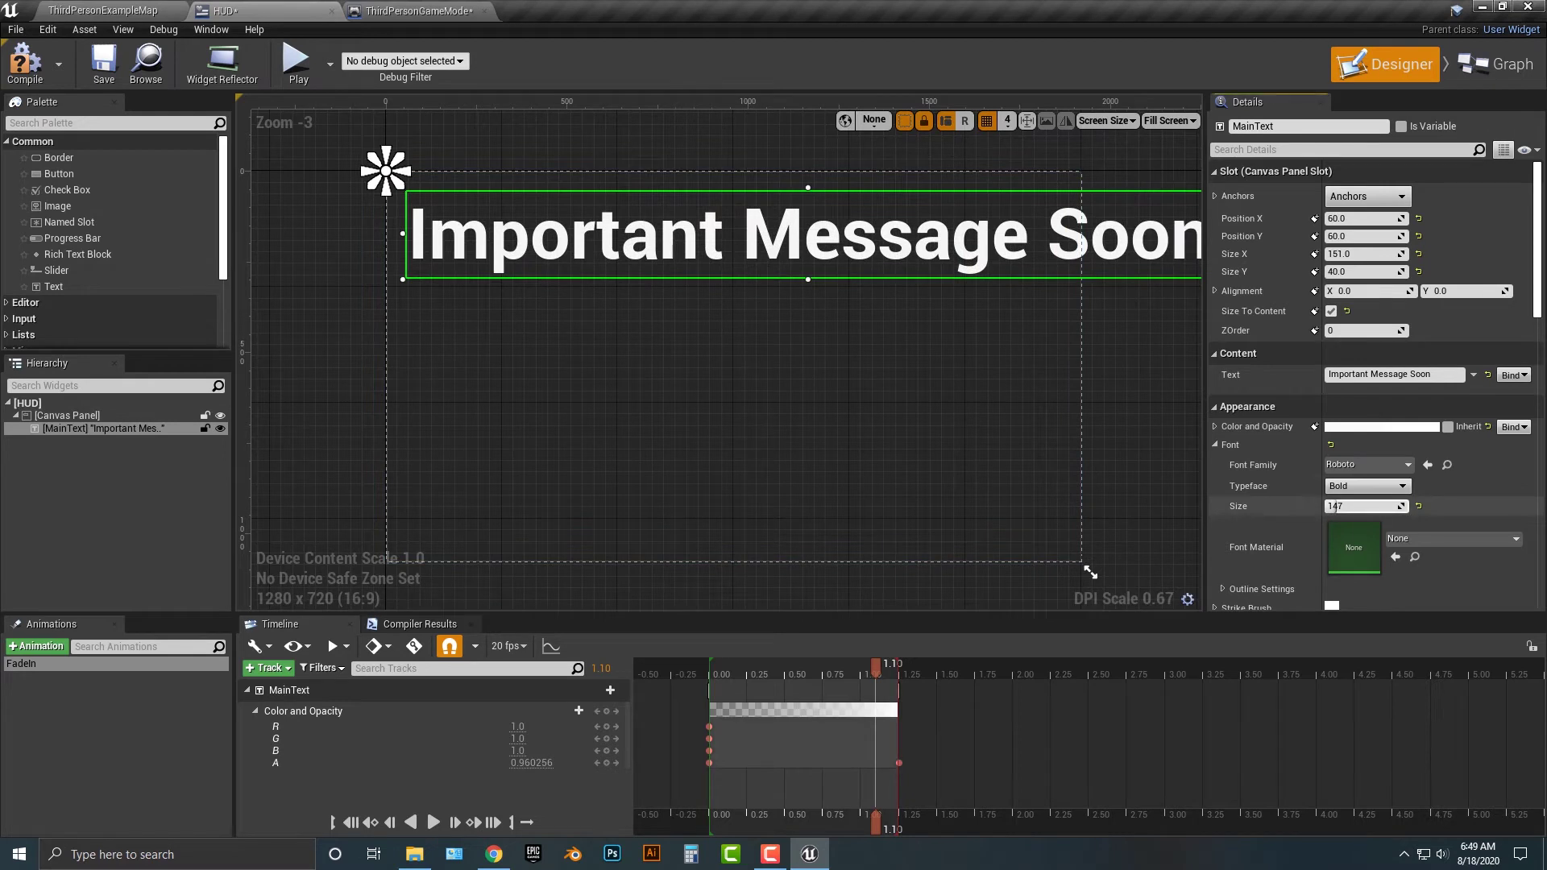
left_click_drag(1335, 507, 1333, 506)
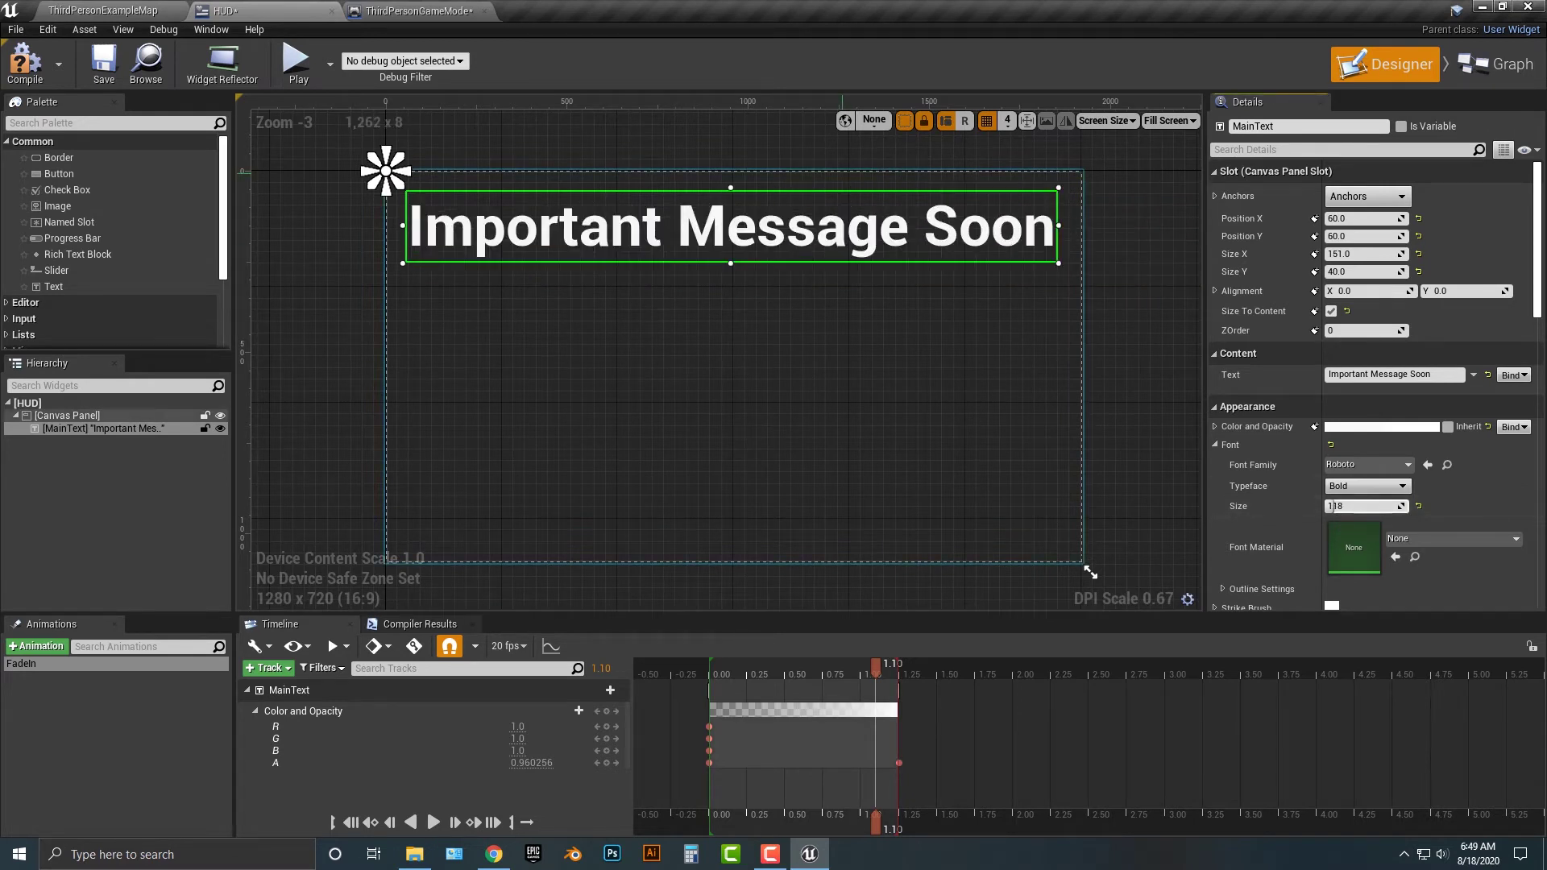
left_click_drag(798, 227, 796, 220)
left_click_drag(1333, 506, 1334, 507)
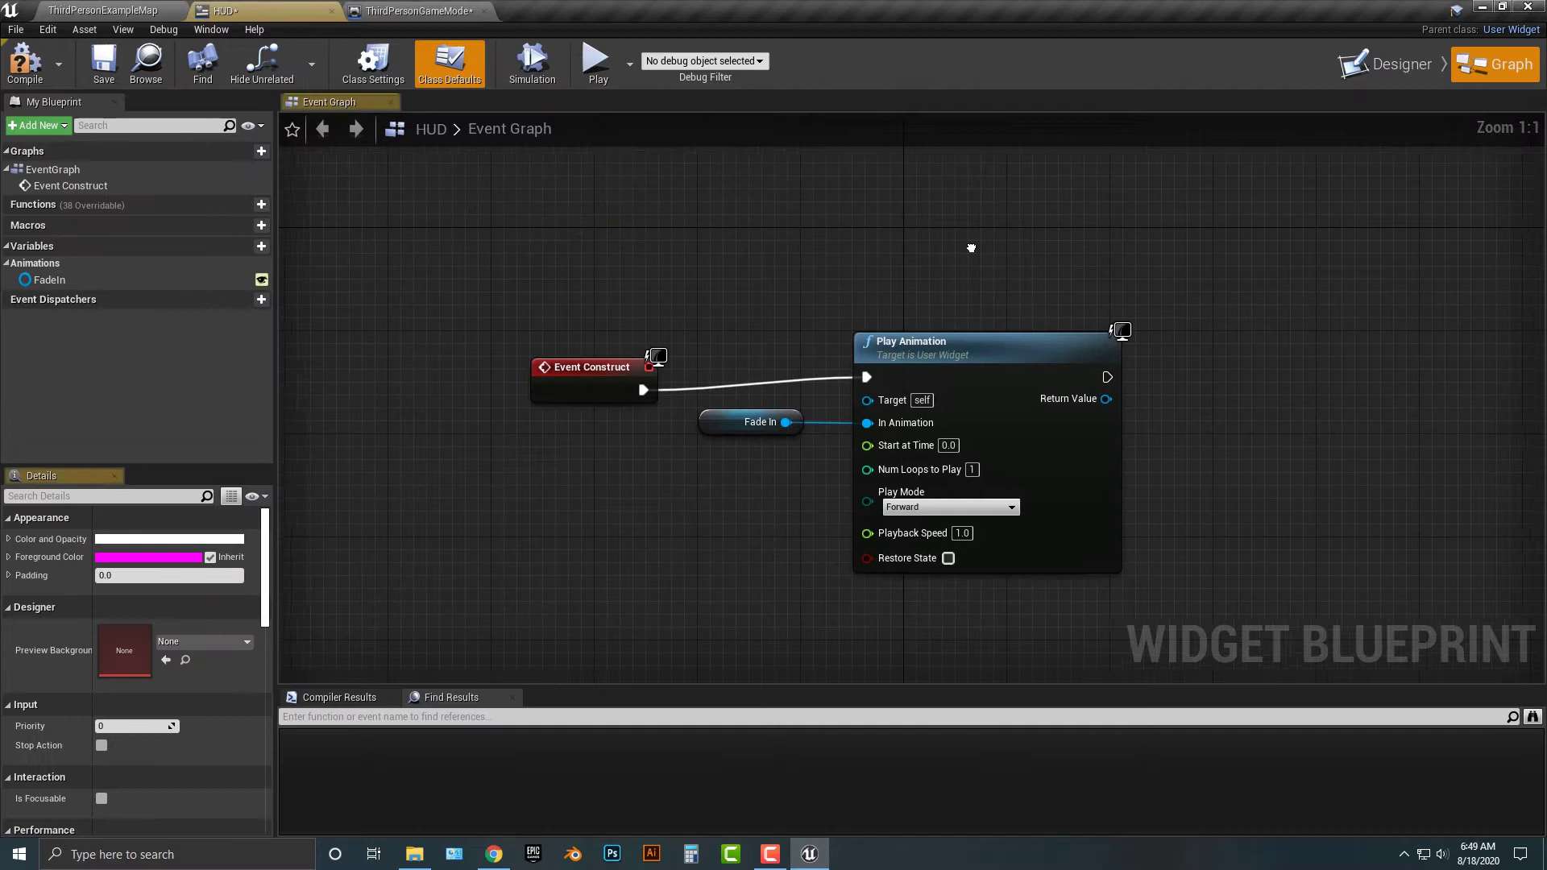
- Add a Delay node with a duration of 4.0 after Play Animation in the HUD Event Graph
left_click_drag(764, 329, 967, 305)
type("delay")
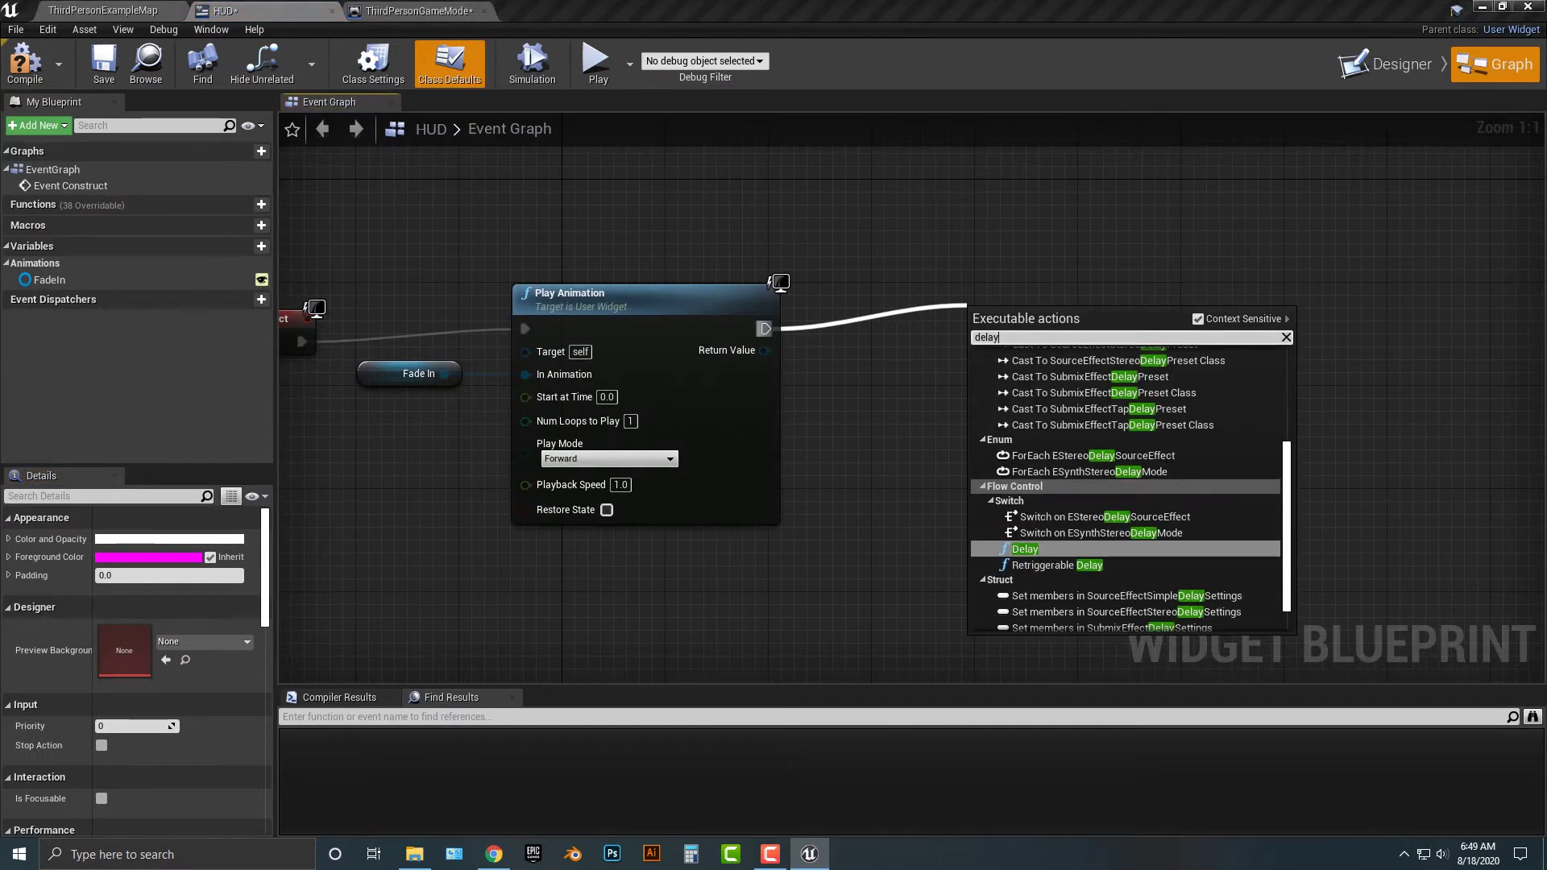
key("Return")
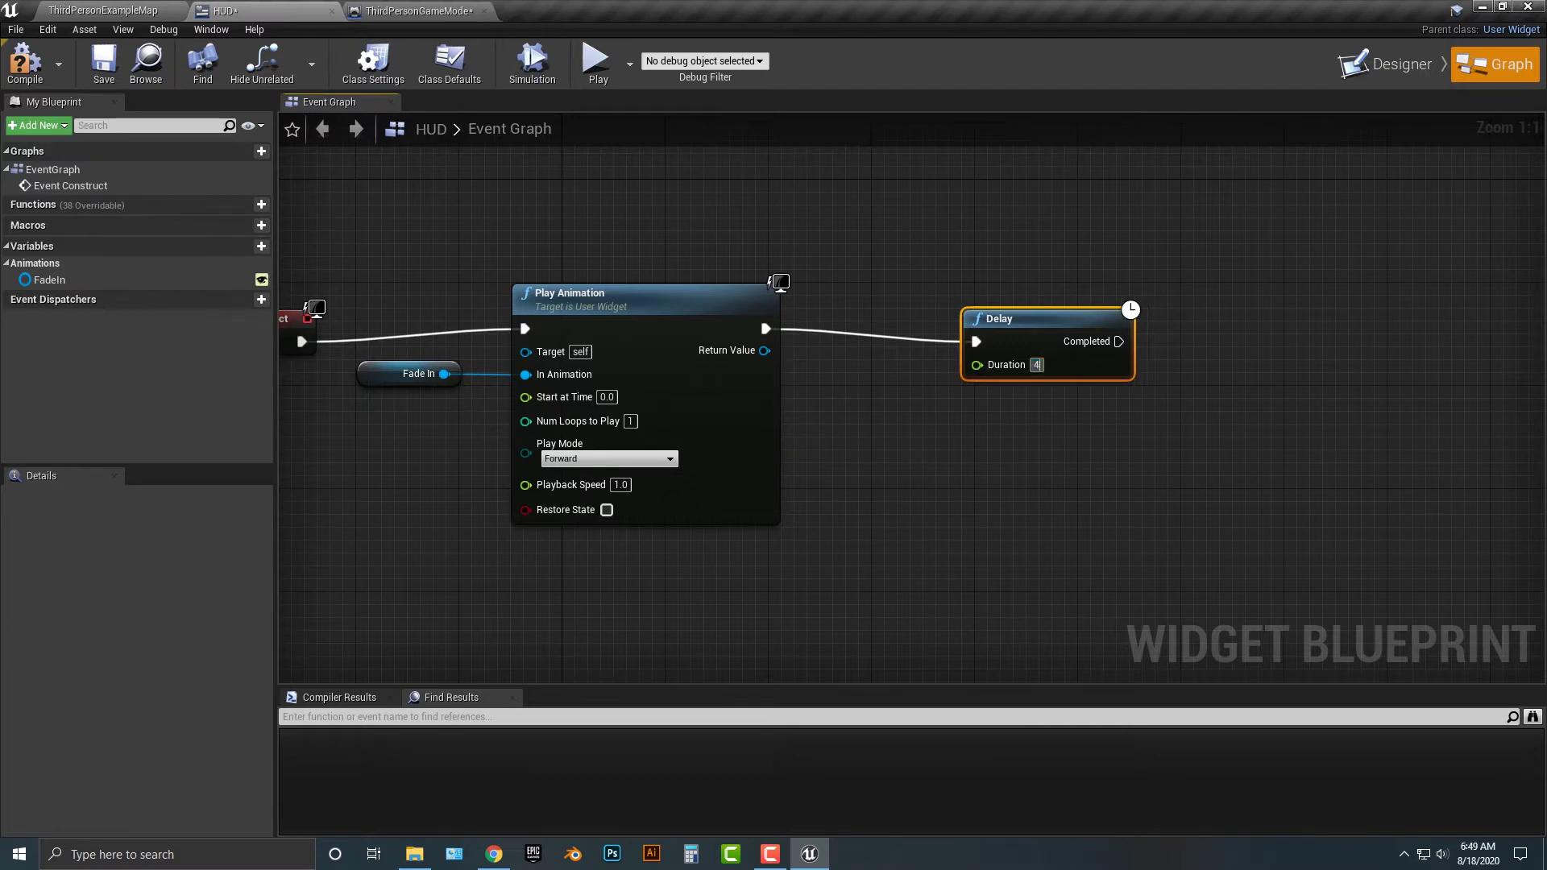
right_click_drag(1082, 437, 1026, 428)
mouse_move(460, 264)
right_mouse_down()
mouse_move(699, 267)
mouse_move(486, 258)
right_mouse_up()
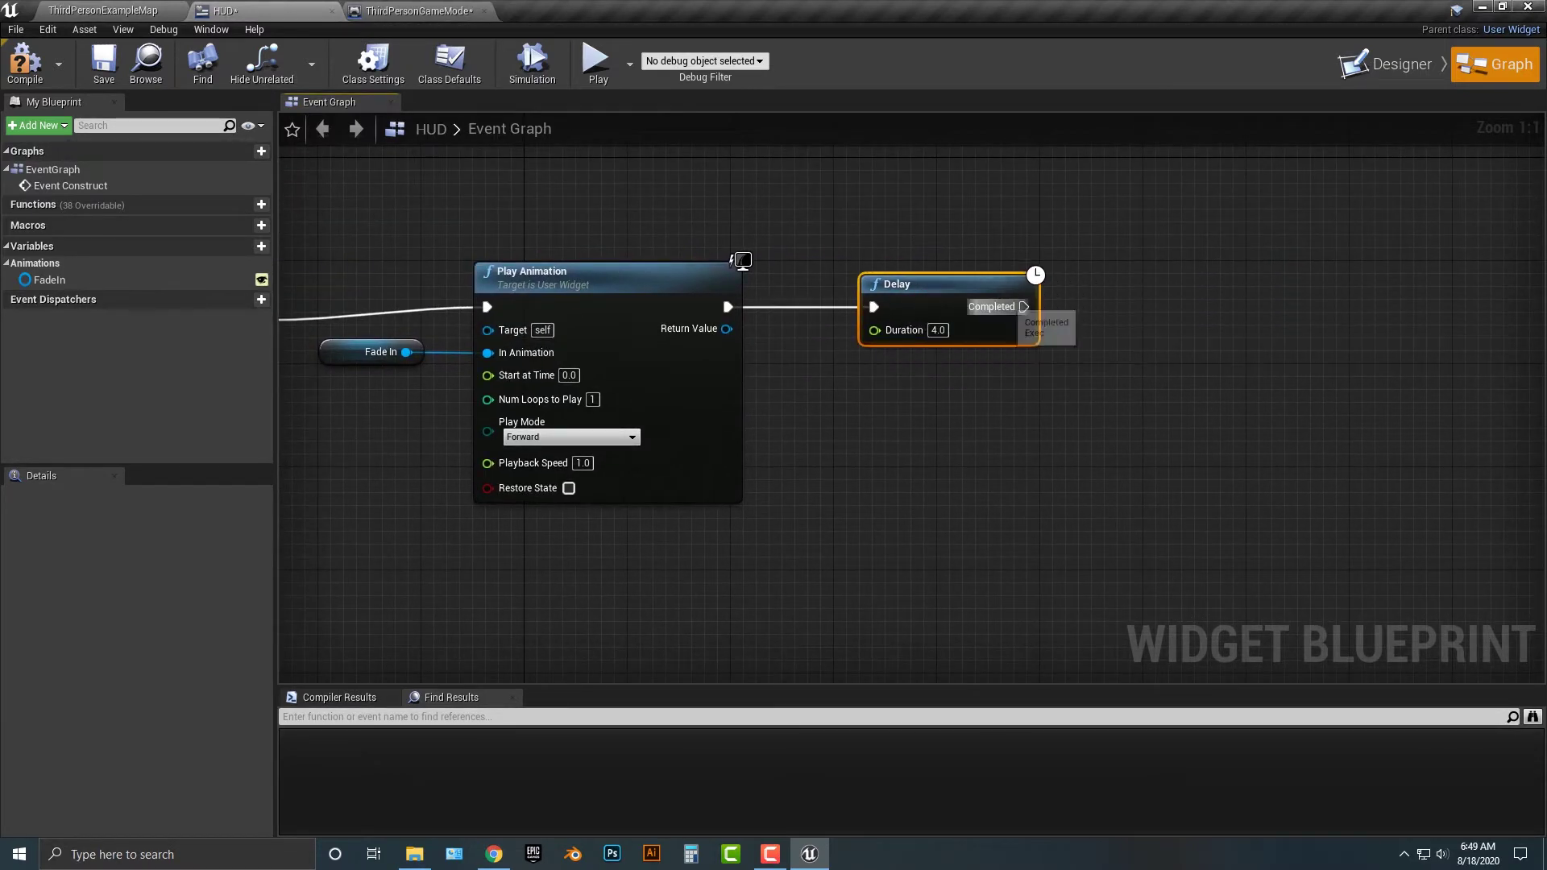
- Add a second Play Animation node after the Delay, feed FadeIn into its In Animation input, and play-test the level
left_click_drag(1024, 307, 1097, 288)
type("play ani")
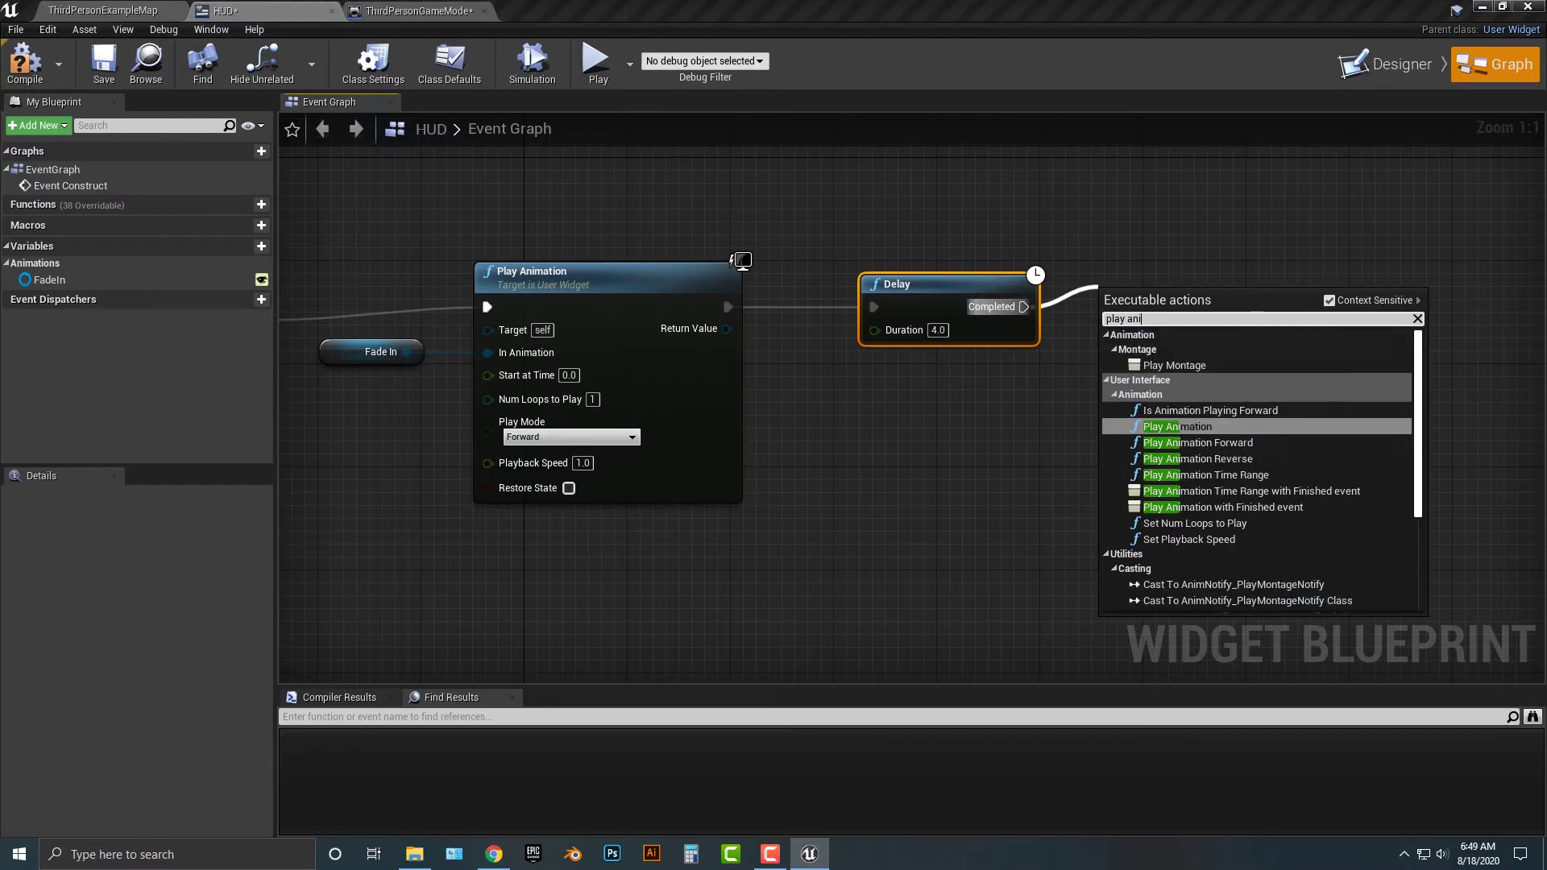
key("Return")
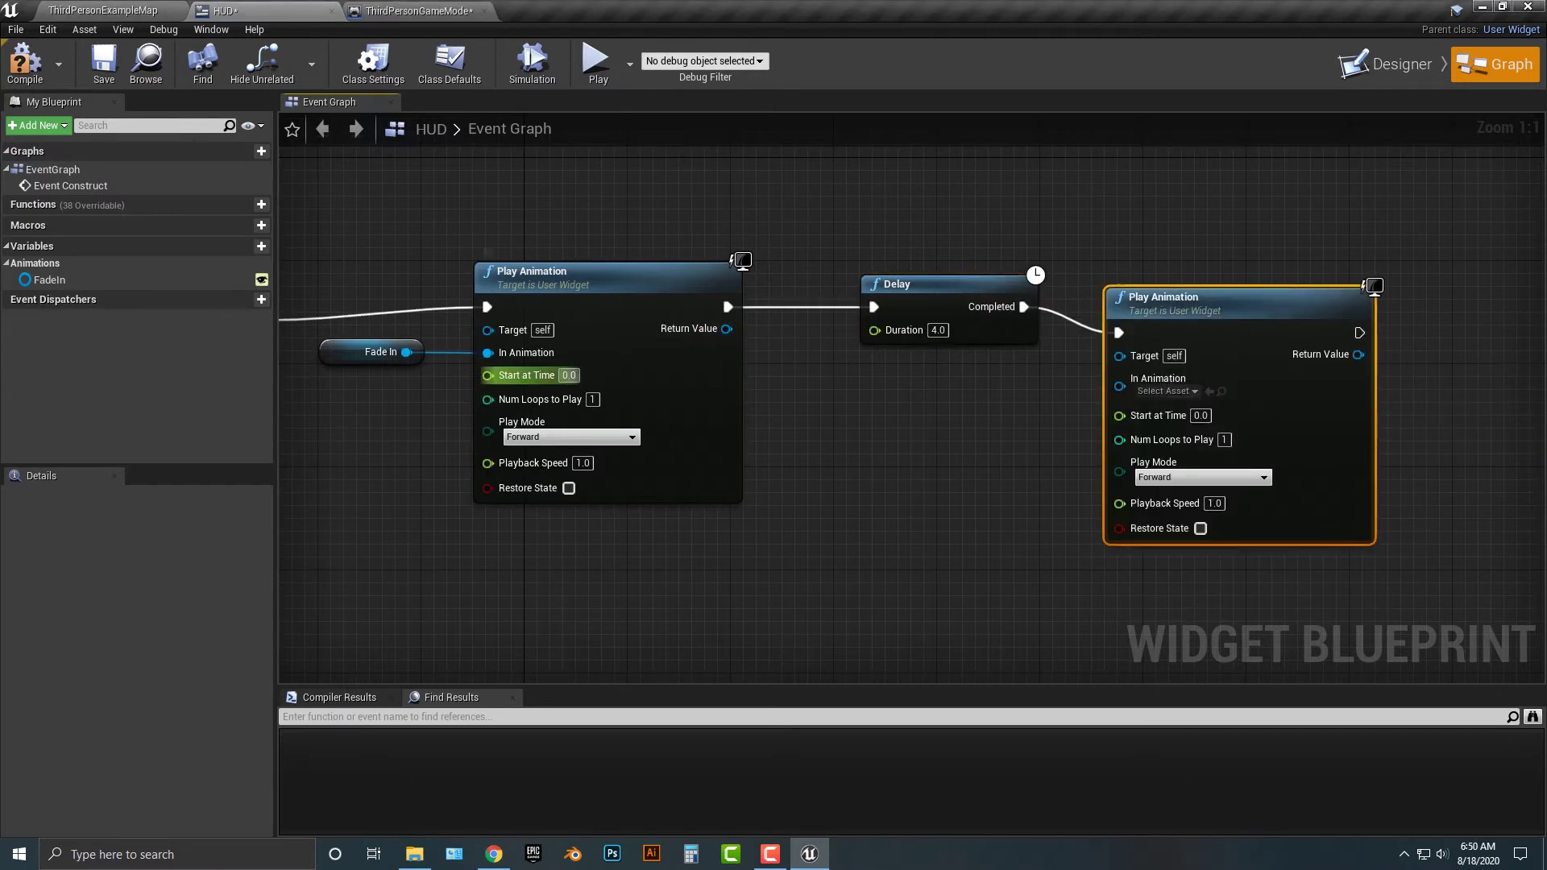
left_click_drag(49, 280, 1121, 387)
left_click_drag(1008, 378, 1007, 404)
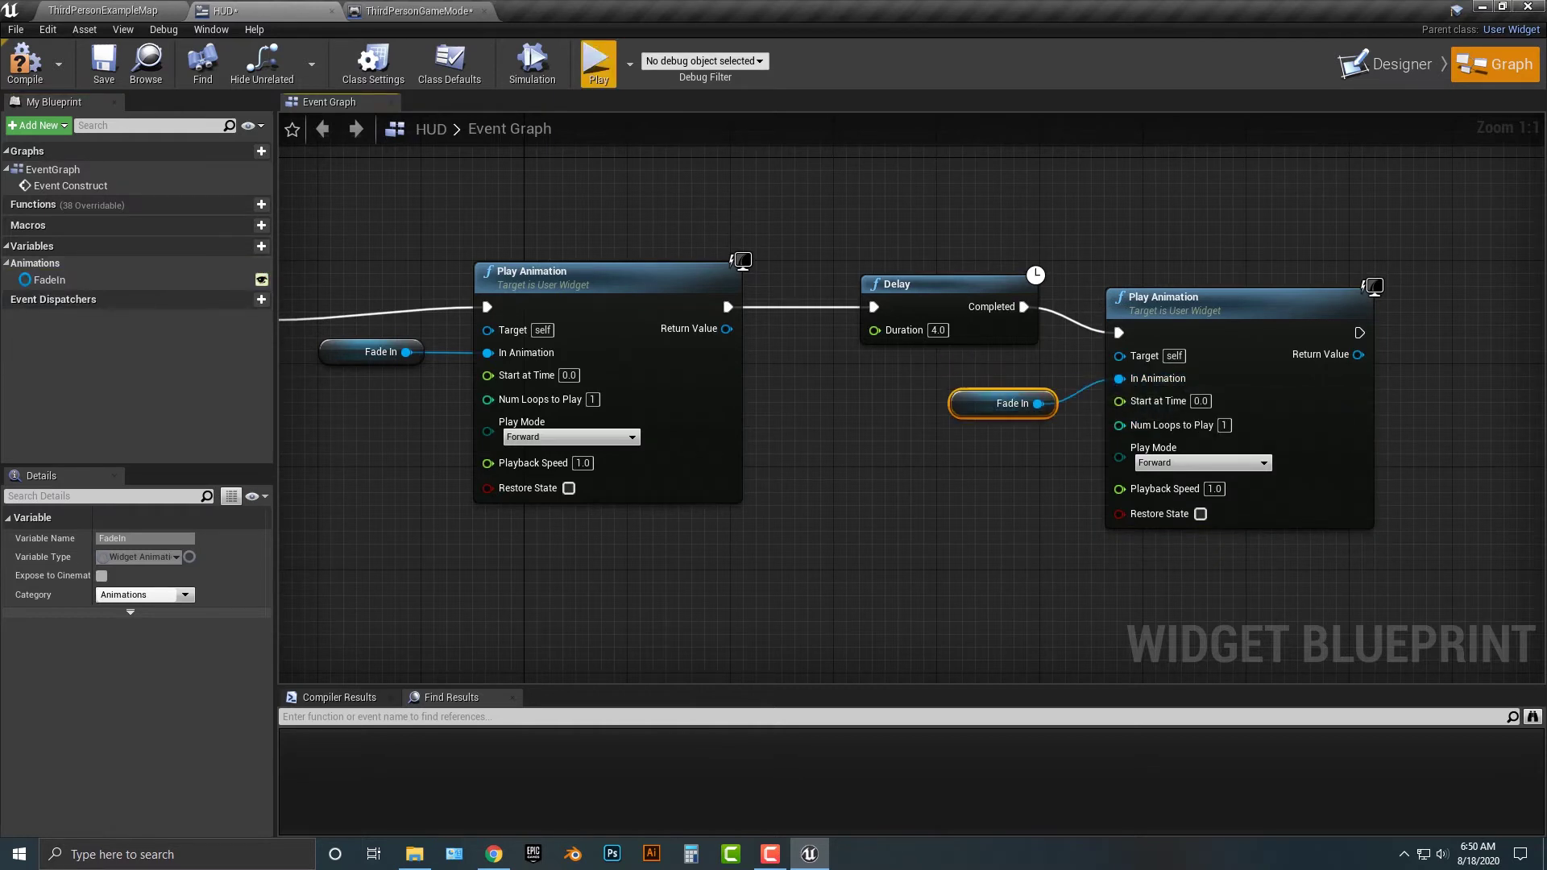
left_click(598, 64)
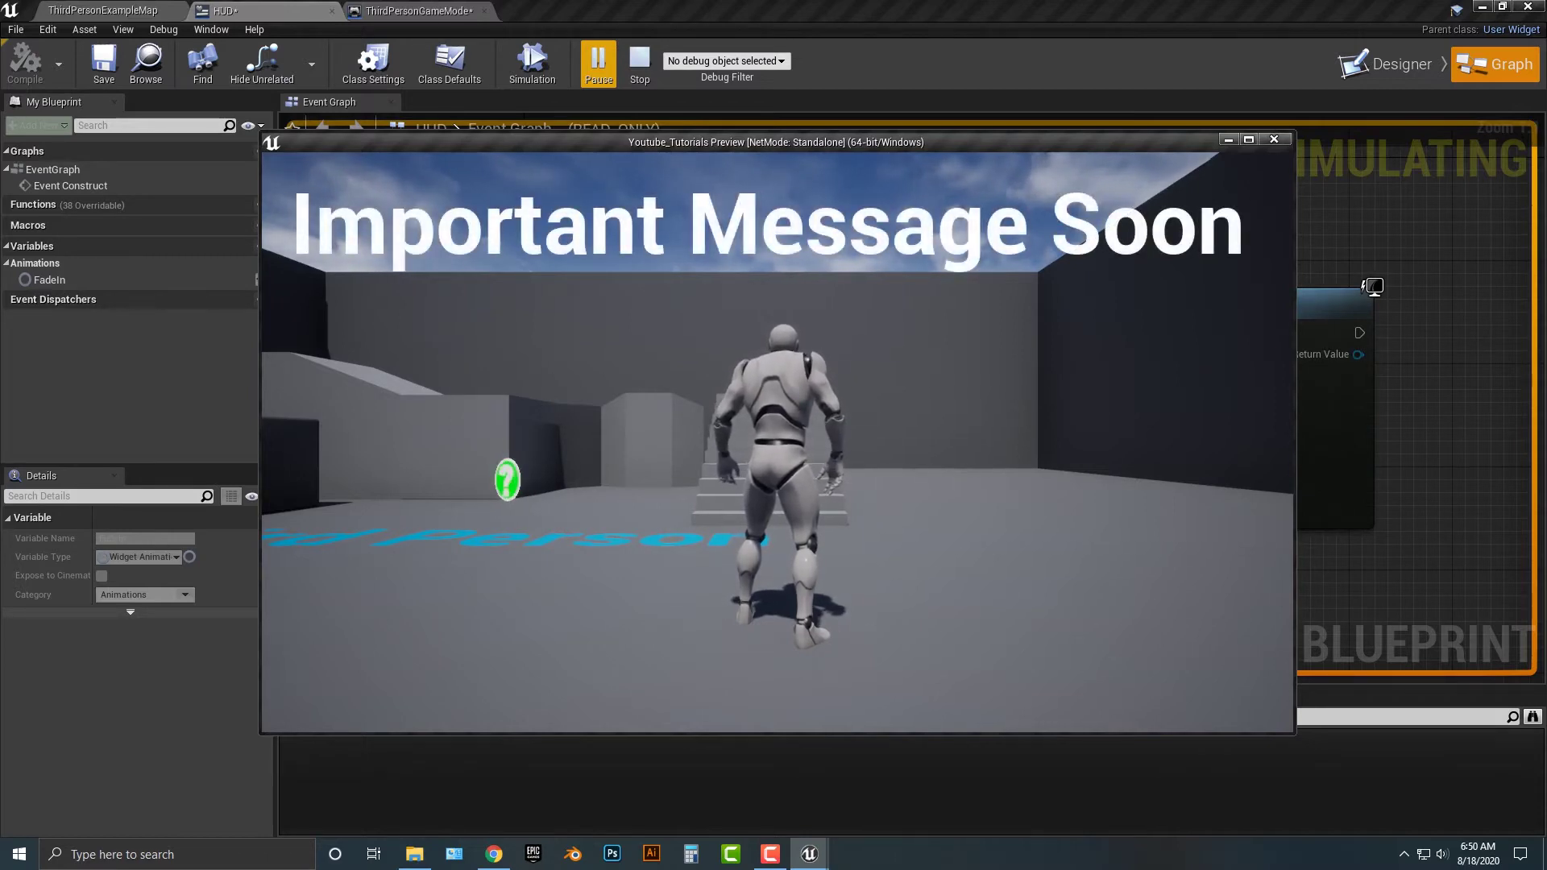
- End the play-test and set the second Play Animation node's Play Mode to Reverse in the HUD Event Graph
left_click(1274, 140)
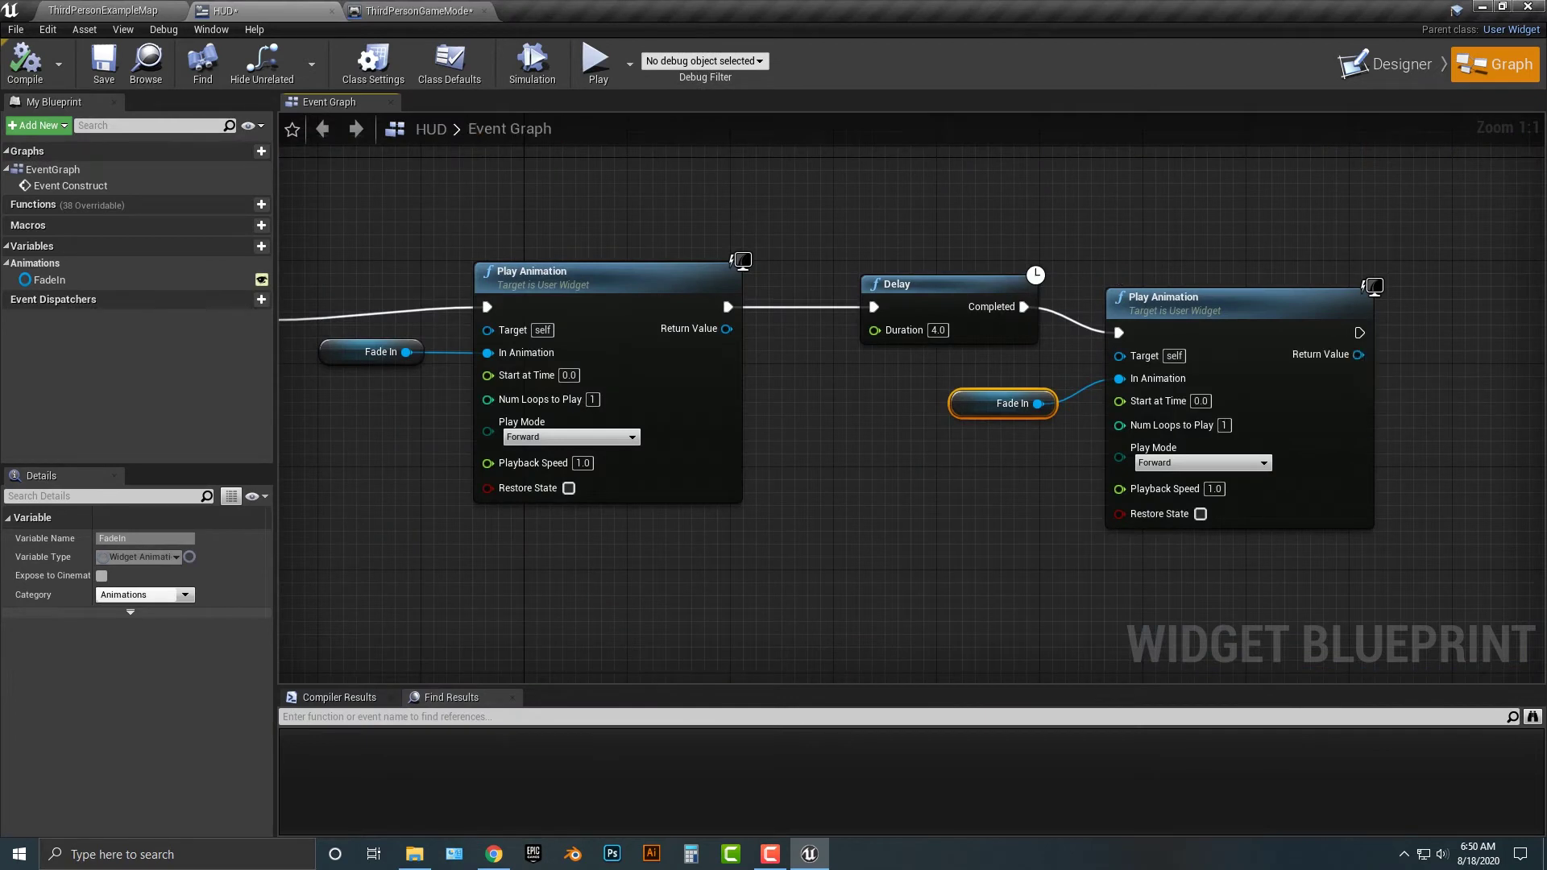
left_click(1385, 63)
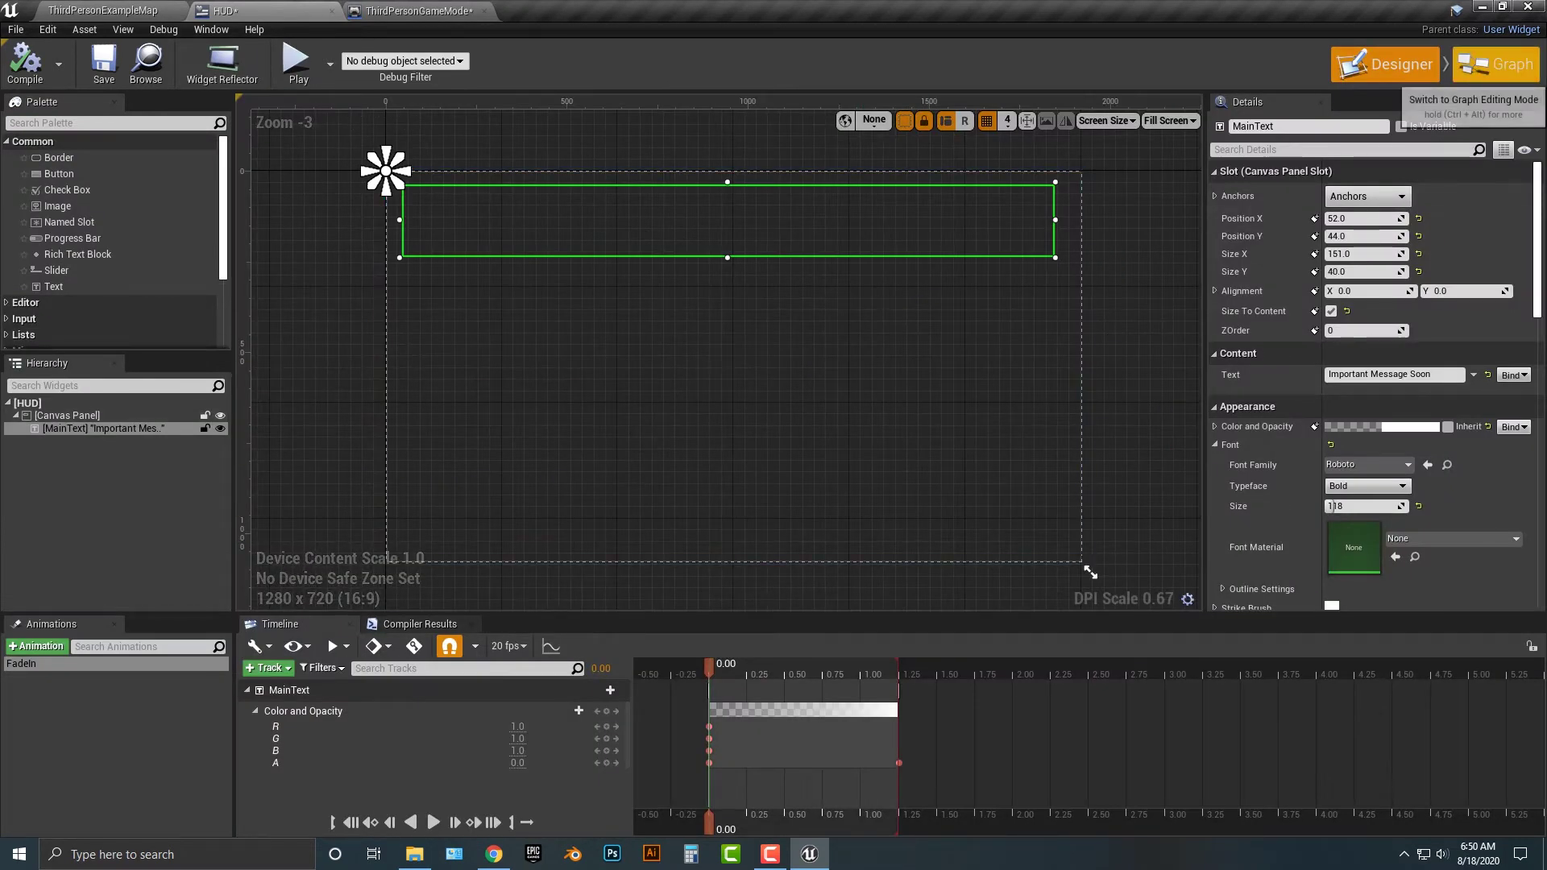
left_click(1495, 64)
left_click(1193, 463)
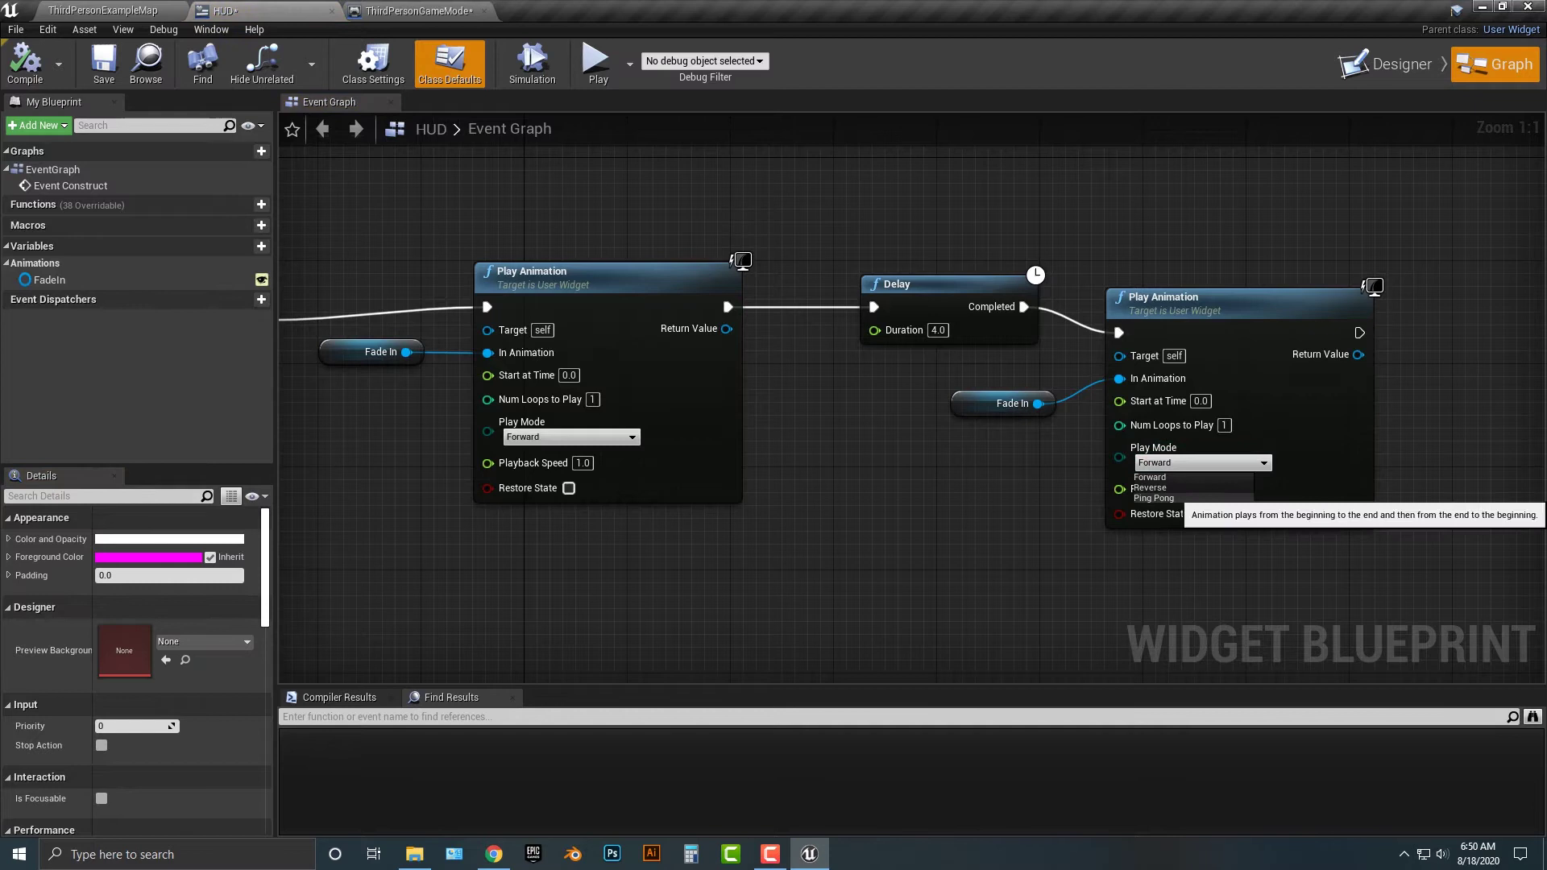
left_click(1152, 488)
left_click(1386, 64)
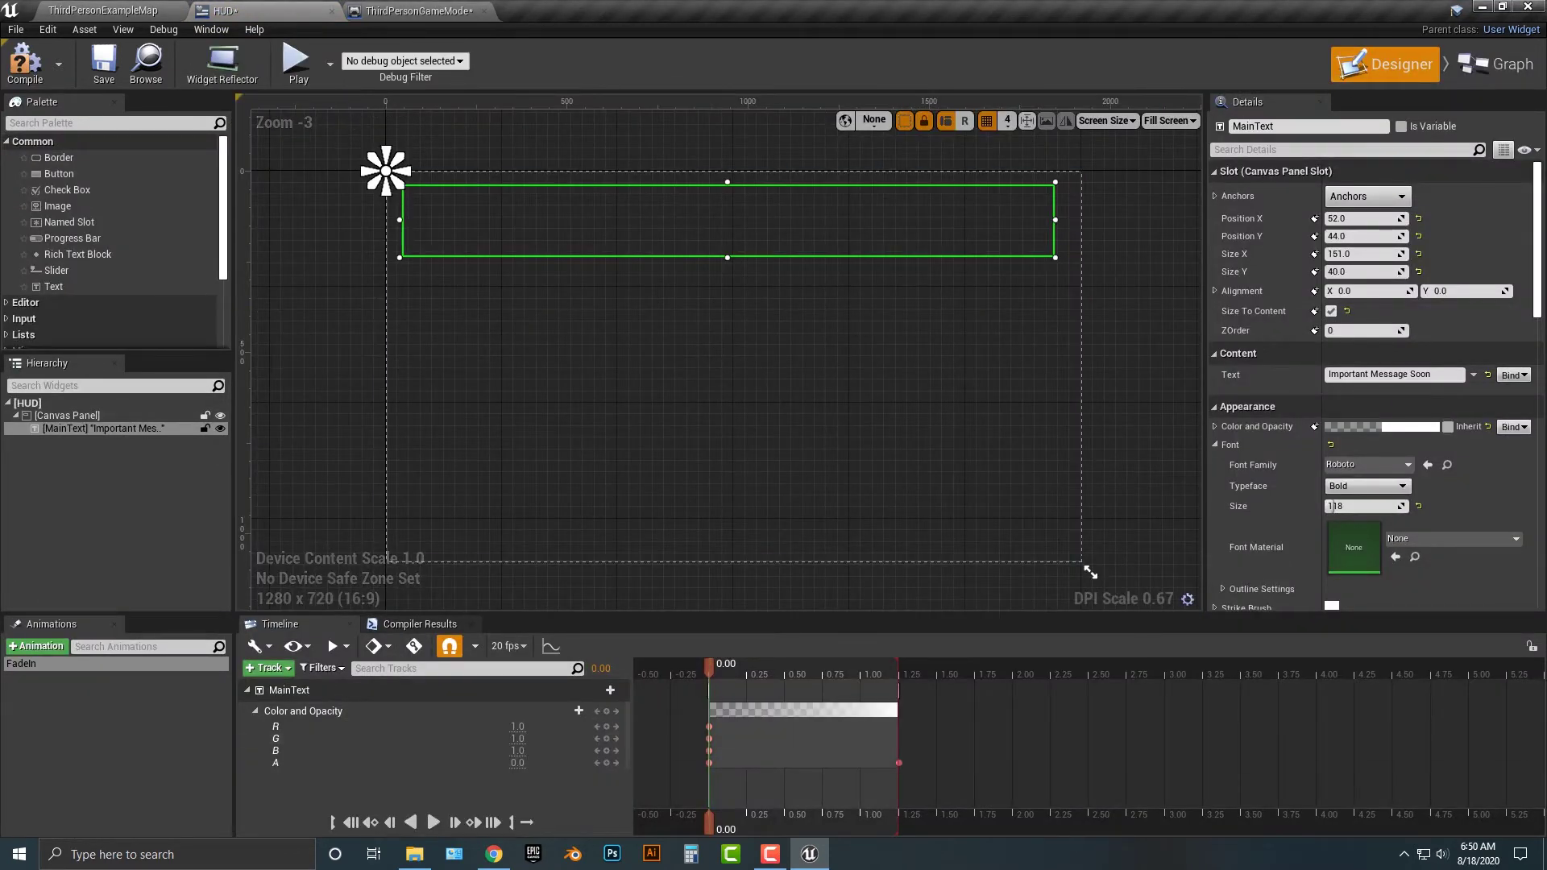
left_click(289, 689)
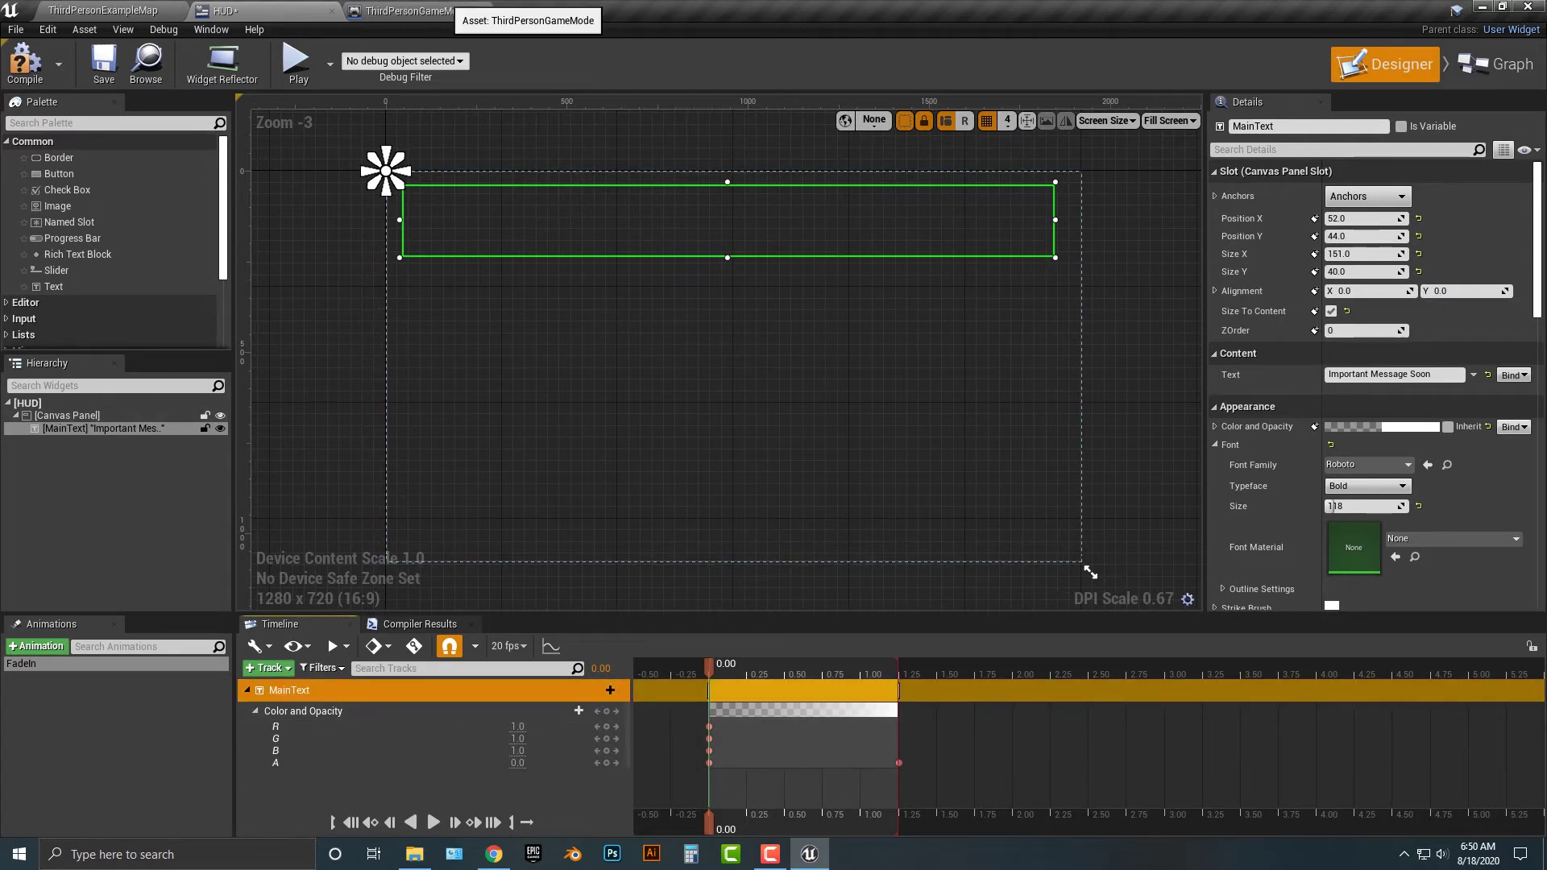
left_click(407, 11)
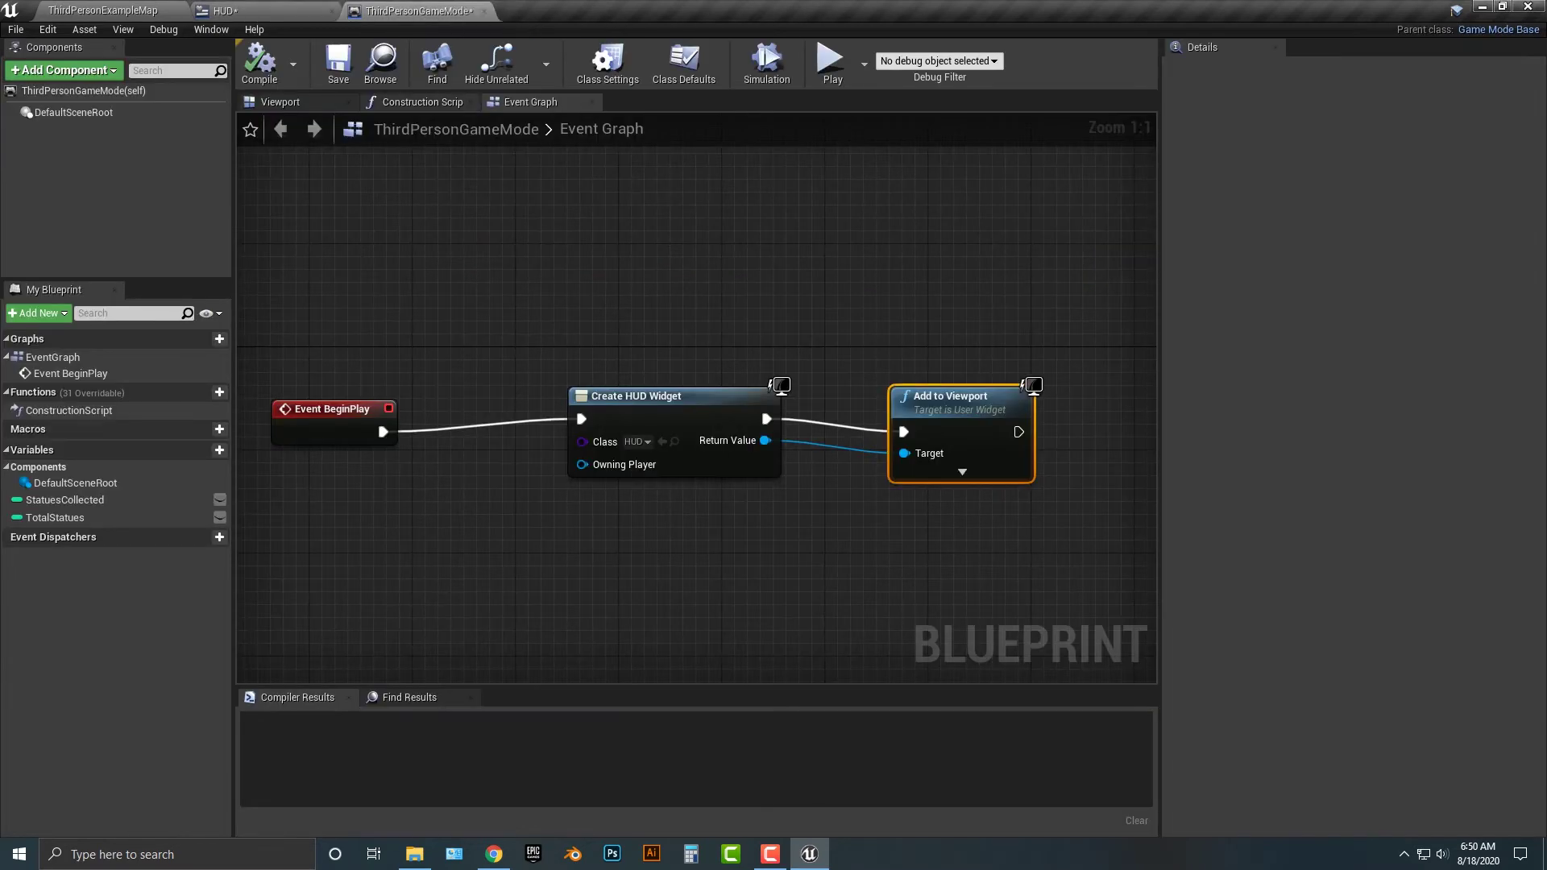
left_click(266, 11)
- Play-test the level with the reversed fade, end the test, and set the Delay node's duration to 3.5
left_click(1495, 65)
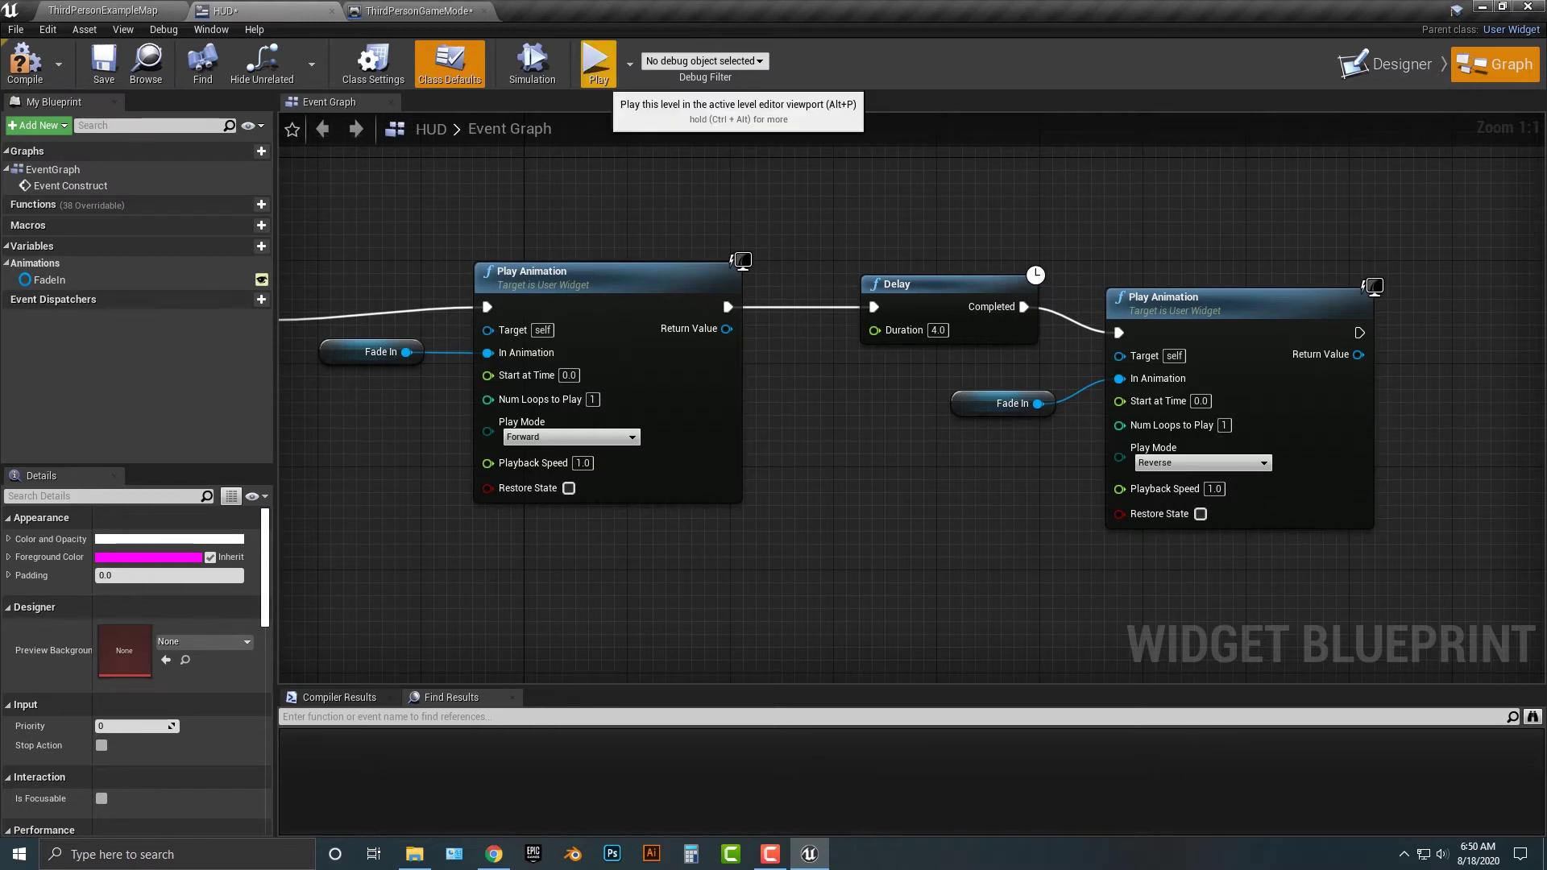
left_click(598, 64)
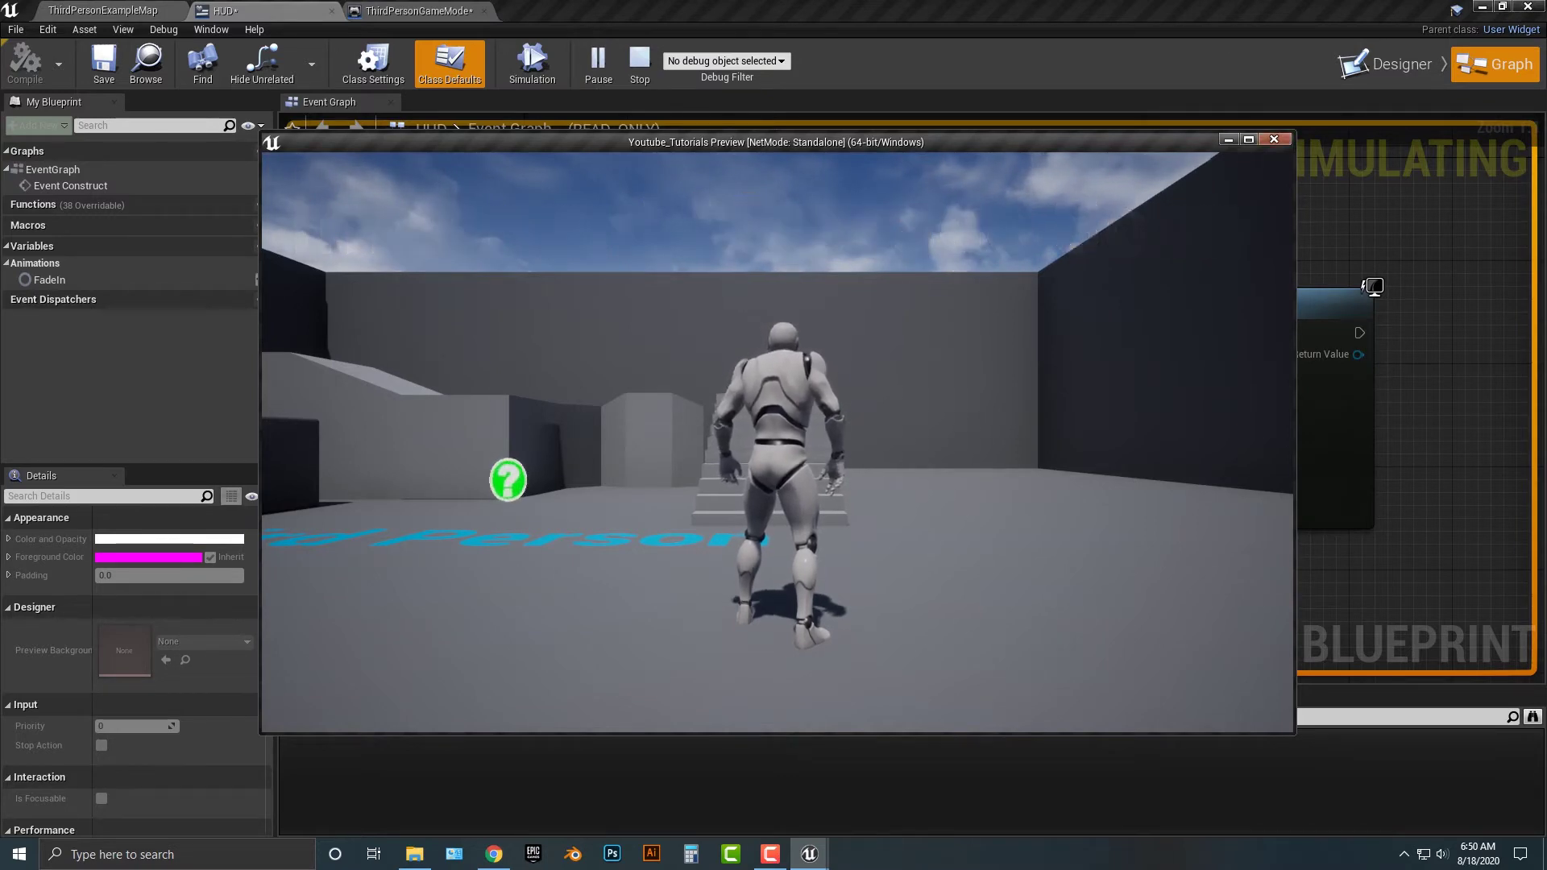
key("Escape")
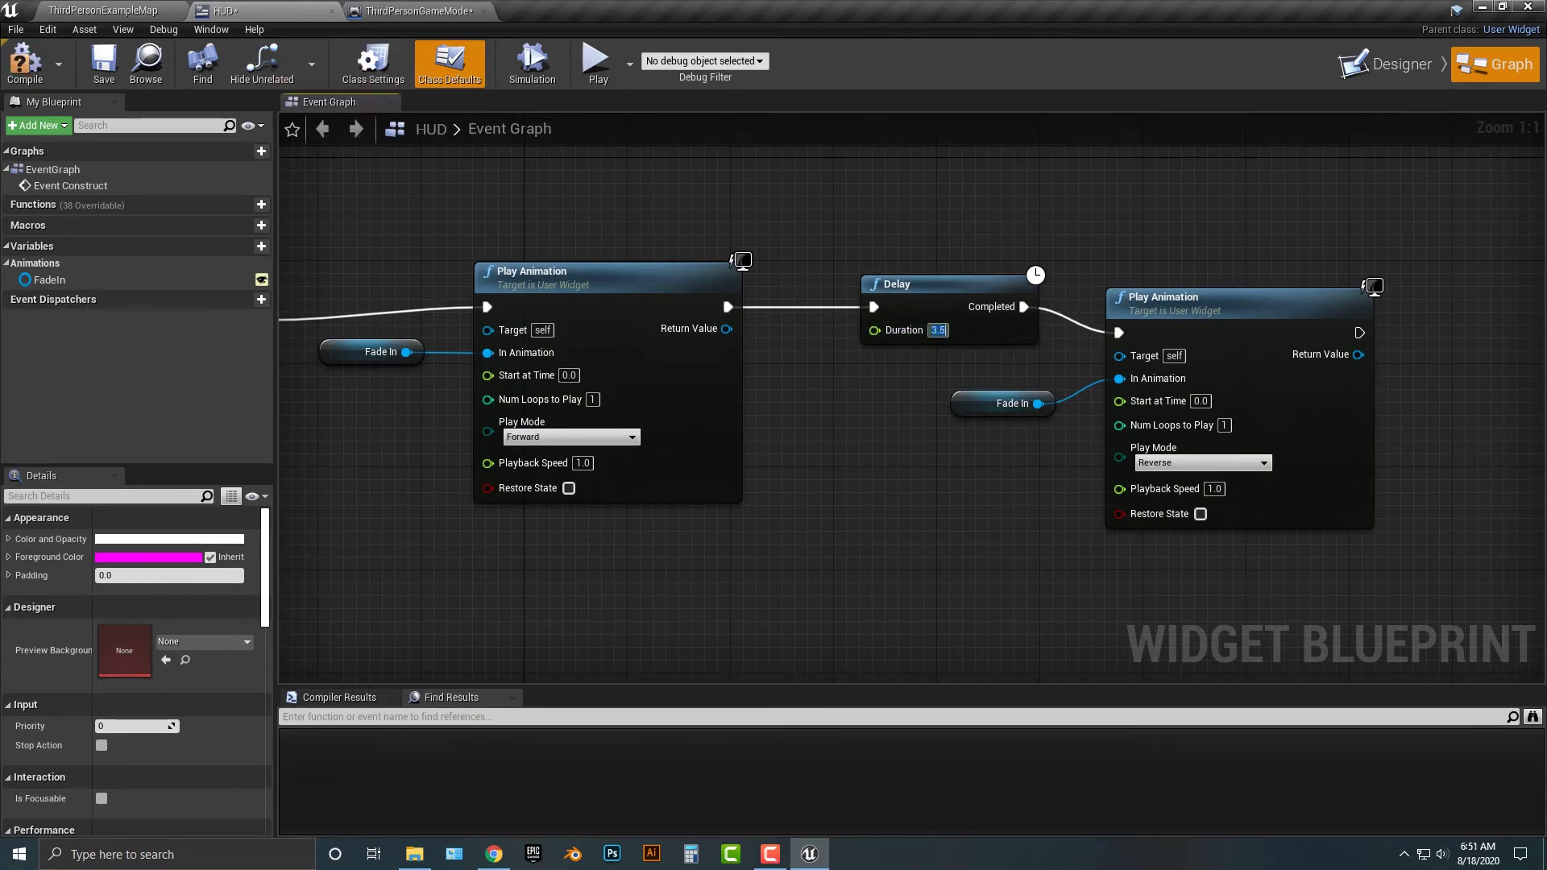
- In the HUD designer, scrub FadeIn to 1.10 and add a Text widget near the canvas's lower center
left_click(1388, 64)
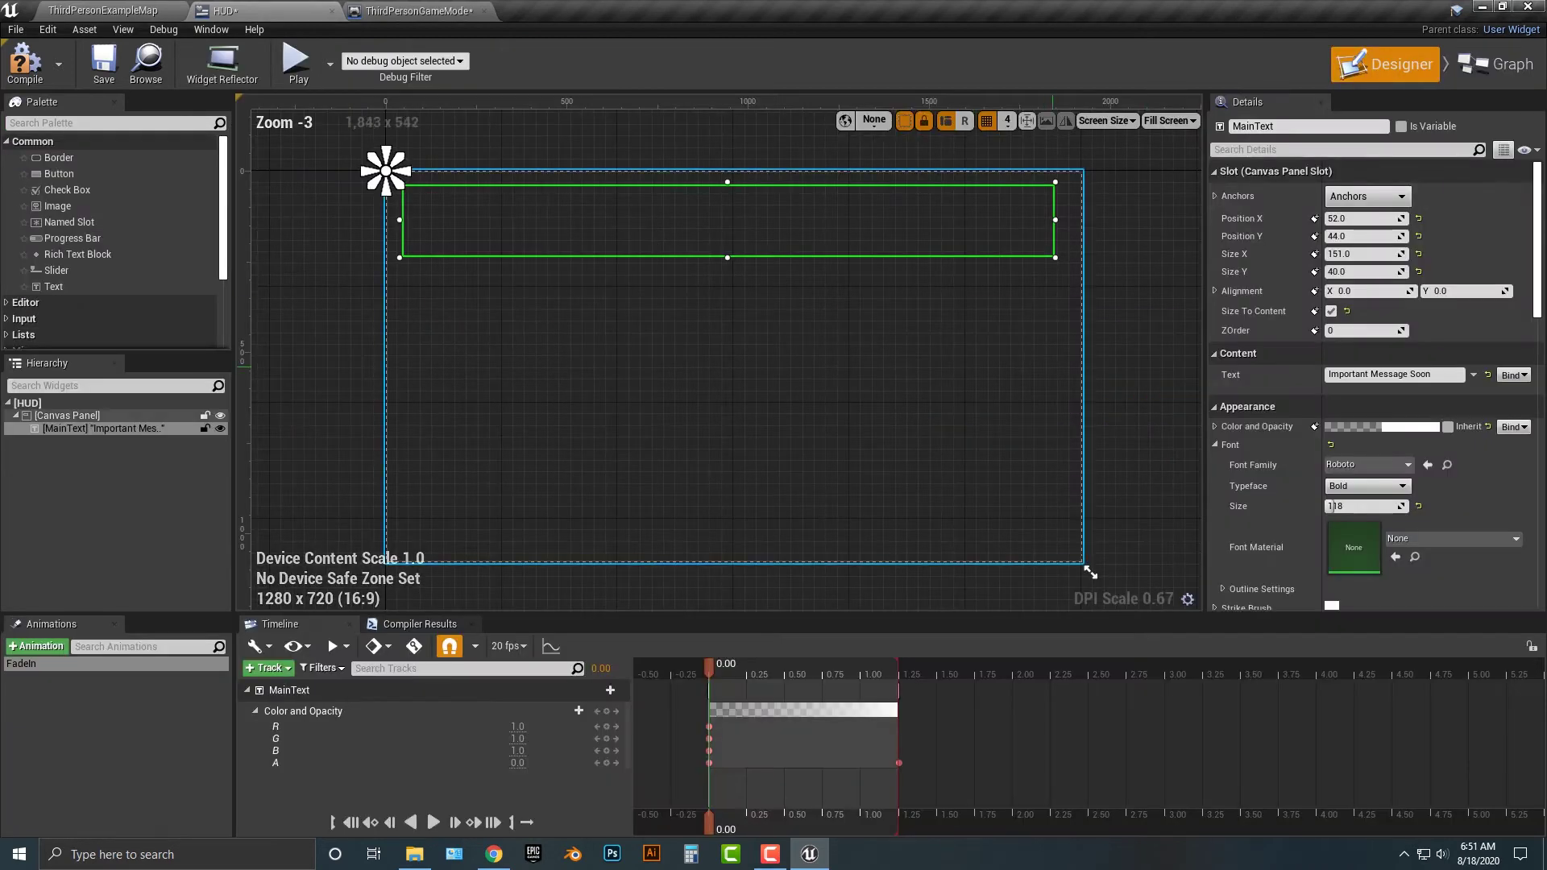
left_click_drag(709, 669, 876, 669)
left_click_drag(53, 286, 586, 493)
left_click_drag(698, 525, 698, 525)
- Center-justify the new text block and set its text to "We have updated our privacy policy"
scroll(1381, 538, "down", 4)
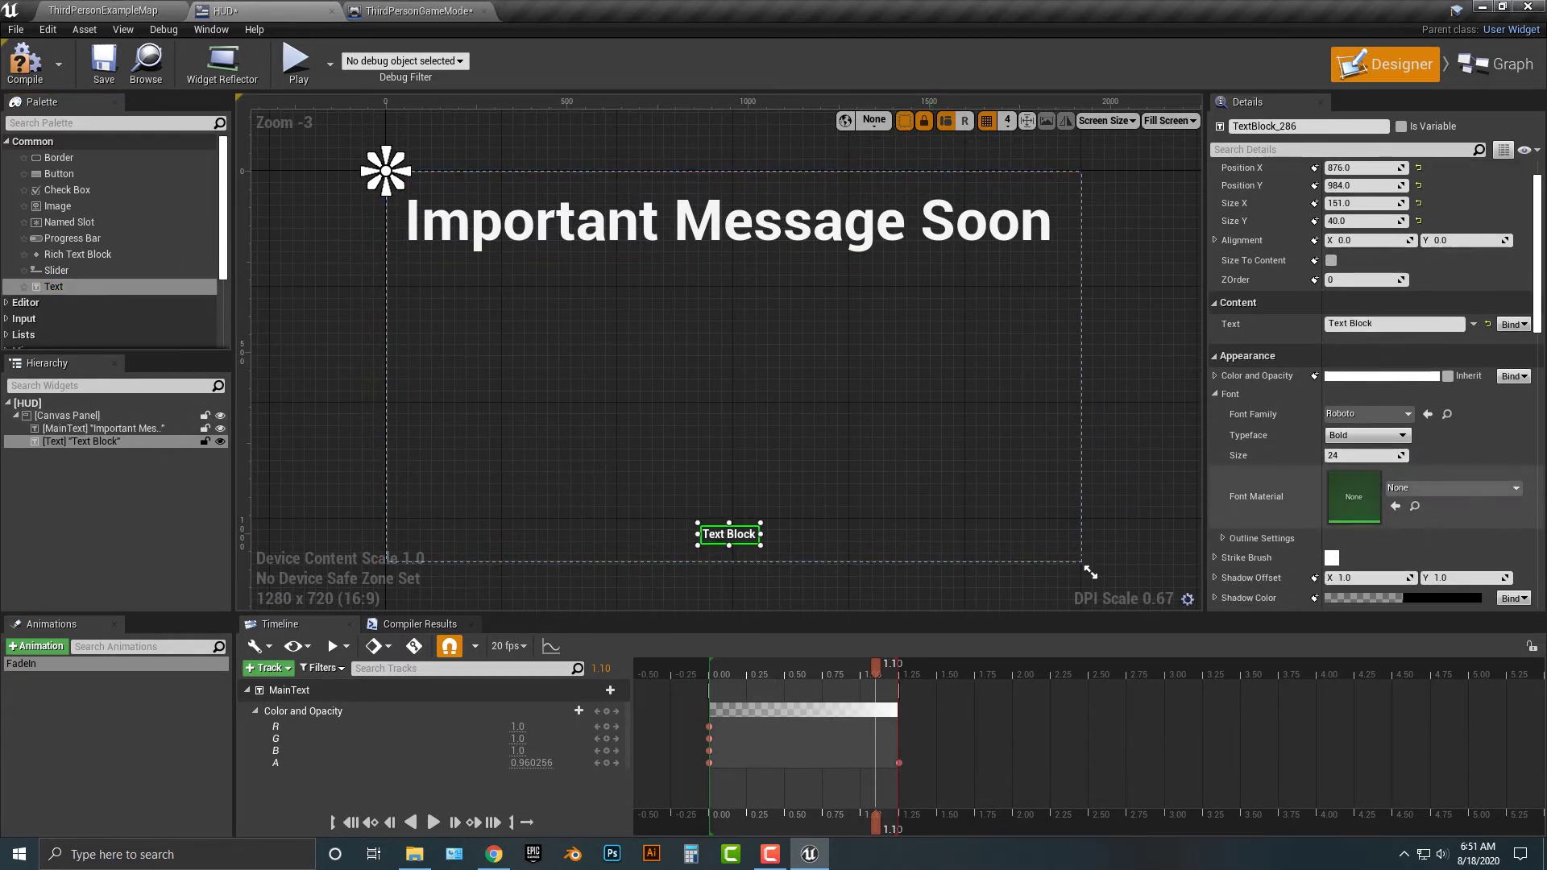
left_click(1359, 537)
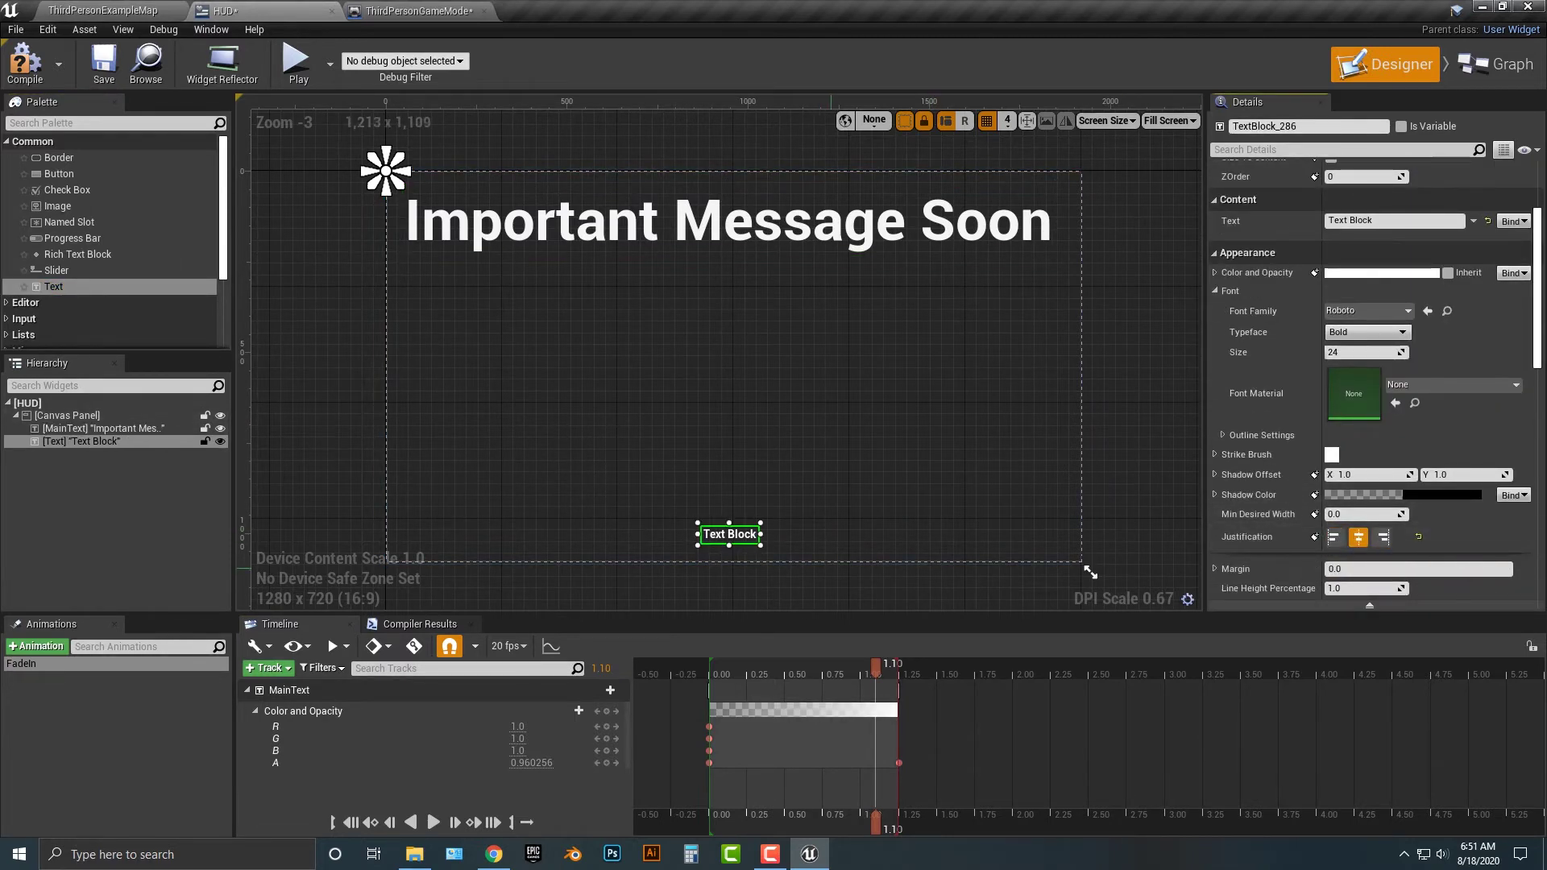
scroll(1288, 274, "up", 3)
left_click_drag(1393, 298, 1327, 298)
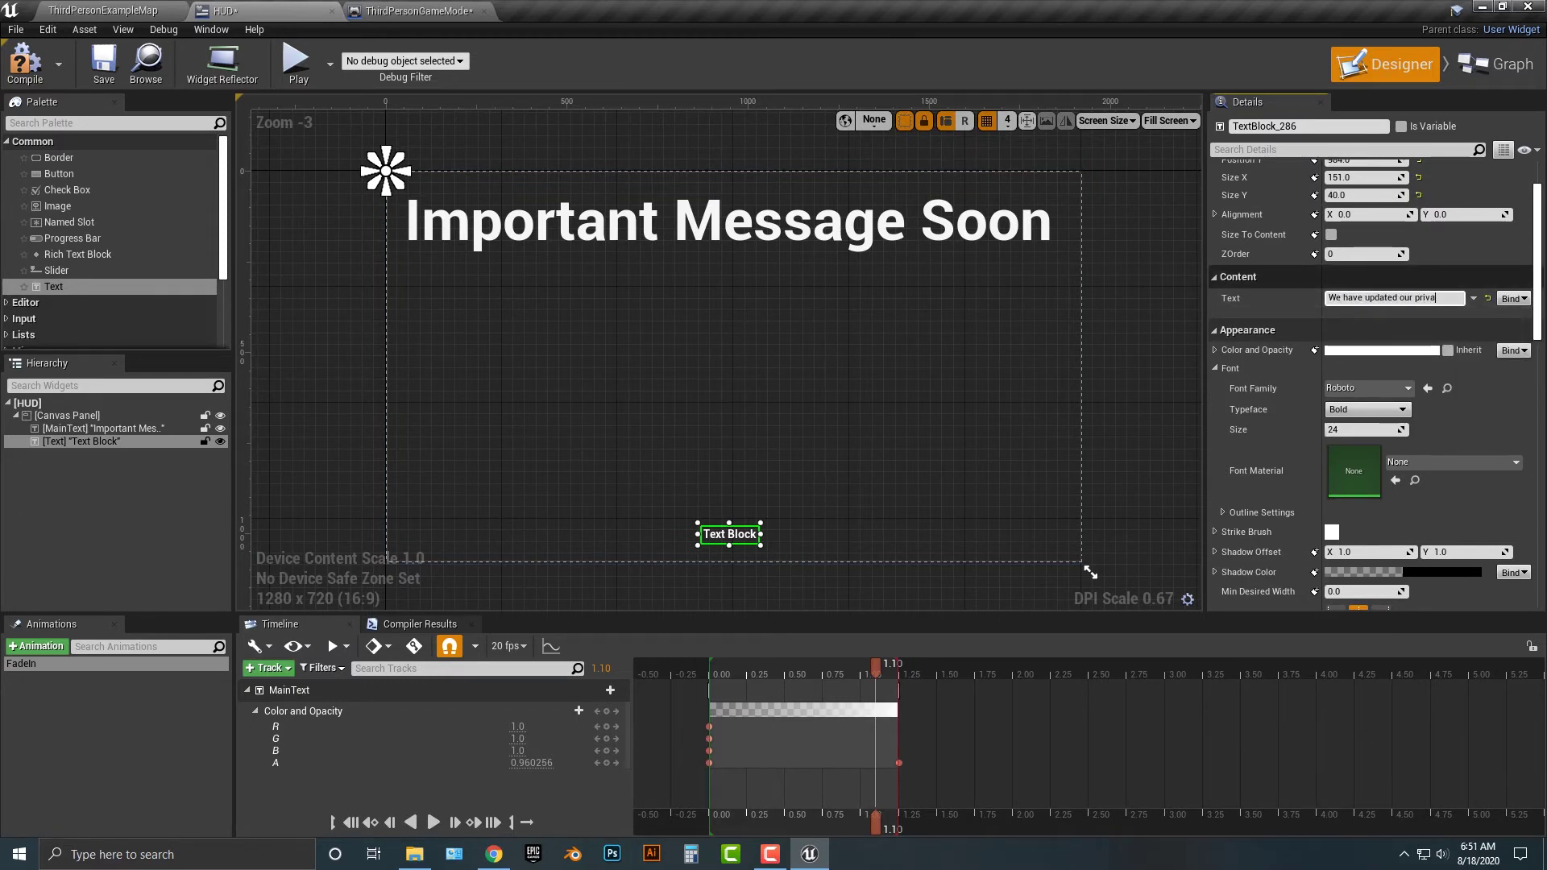
type("policy")
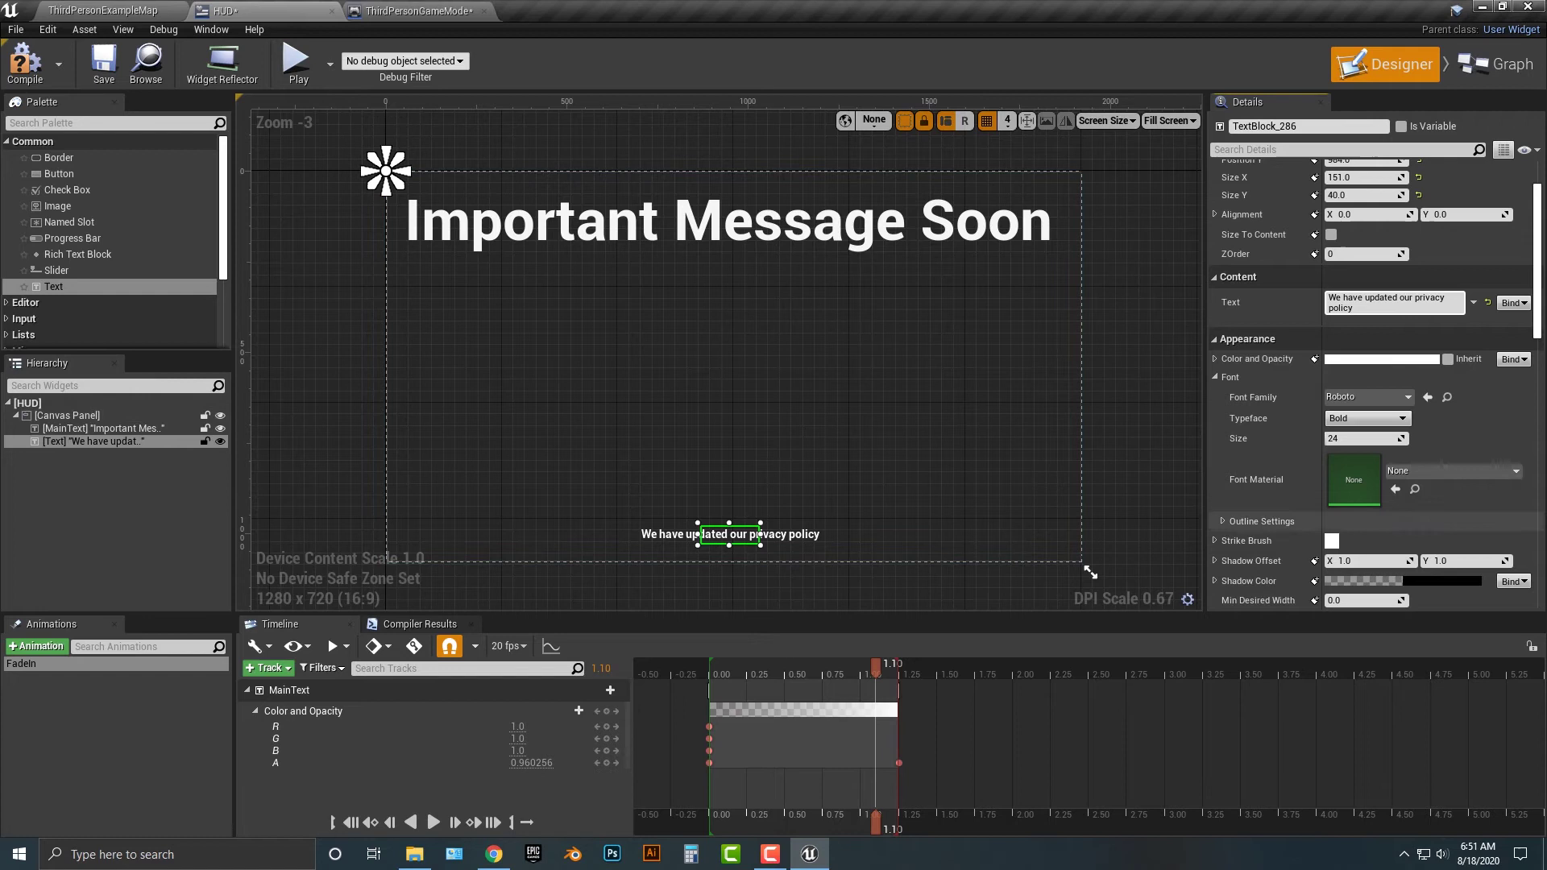
- Increase the privacy policy text's font size to 43
scroll(1370, 528, "down", 2)
scroll(1354, 311, "down", 3)
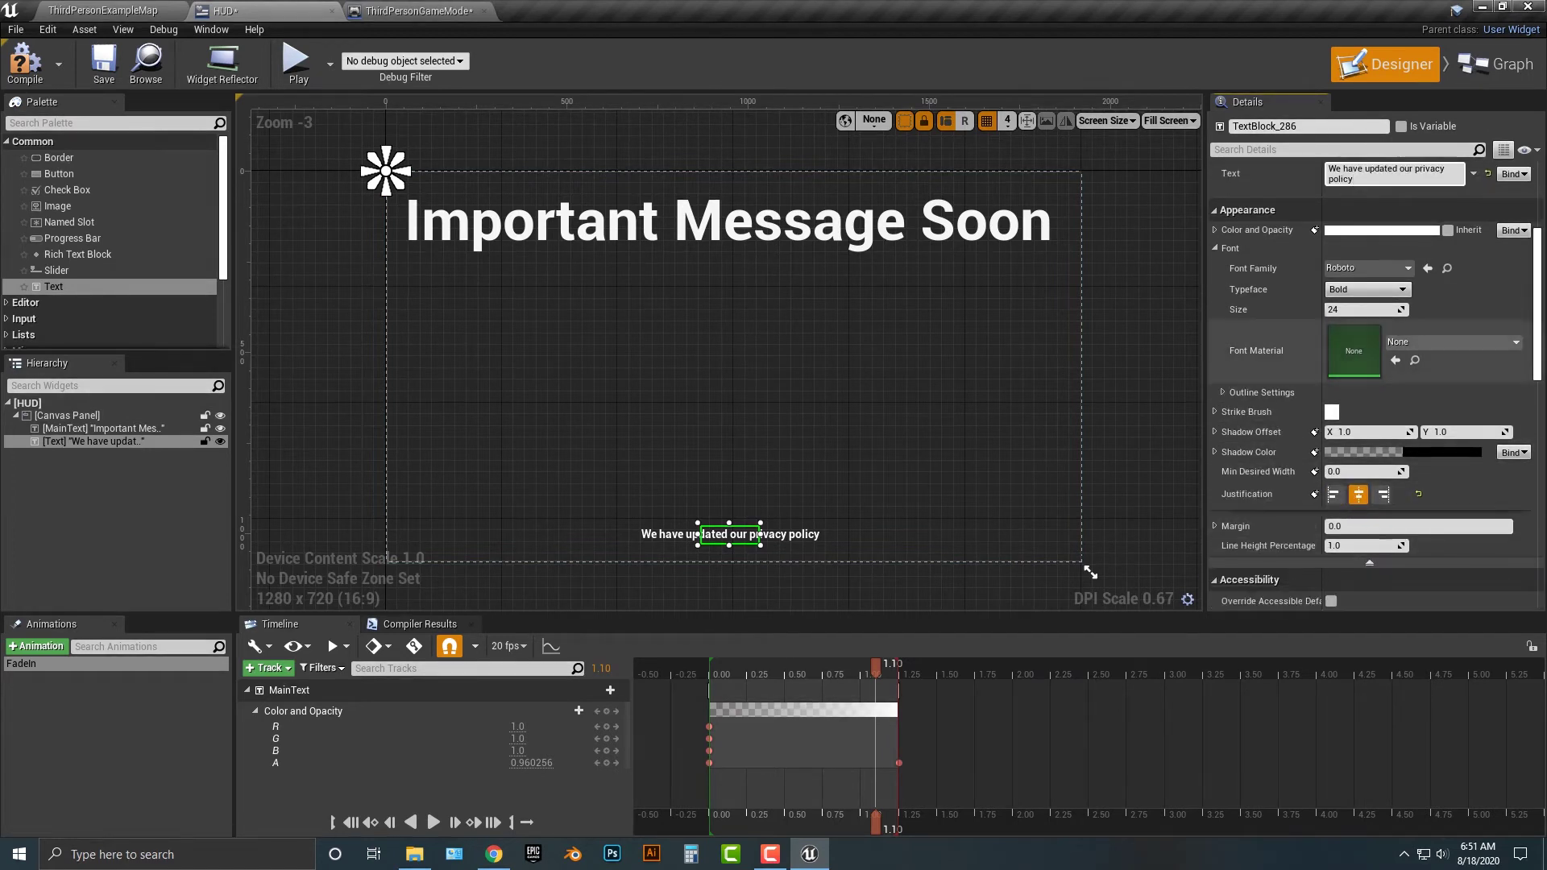
mouse_move(1334, 310)
left_mouse_down()
mouse_move(1370, 309)
mouse_move(1326, 310)
mouse_move(1339, 309)
left_mouse_up()
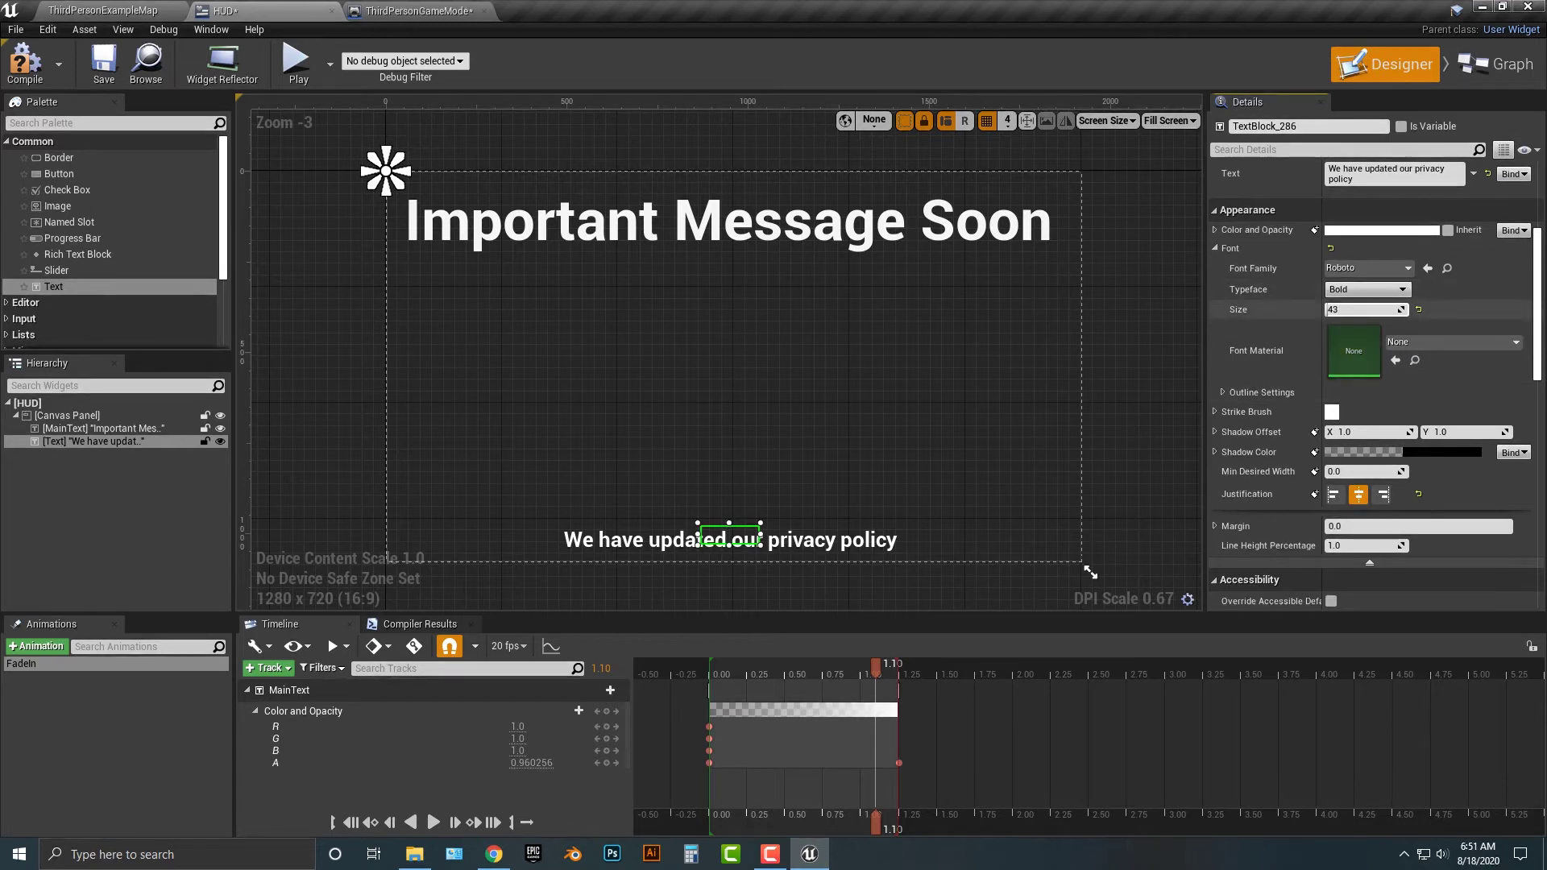
- Enable Size To Content for the privacy policy text and reposition it near the canvas's lower center
scroll(1370, 339, "up", 5)
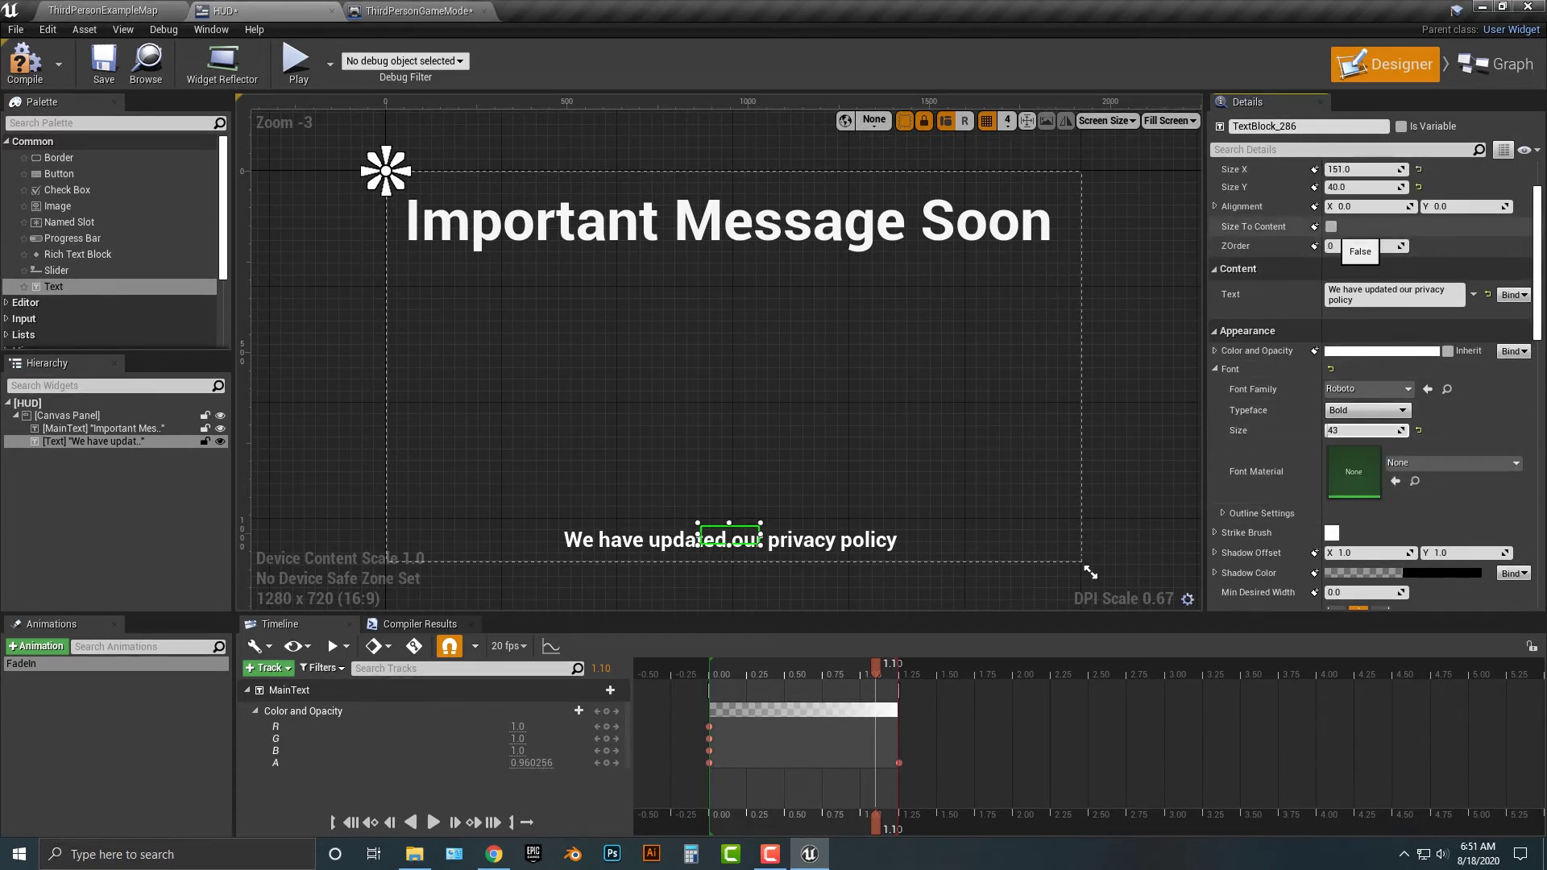
left_click(1331, 226)
scroll(1370, 362, "down", 2)
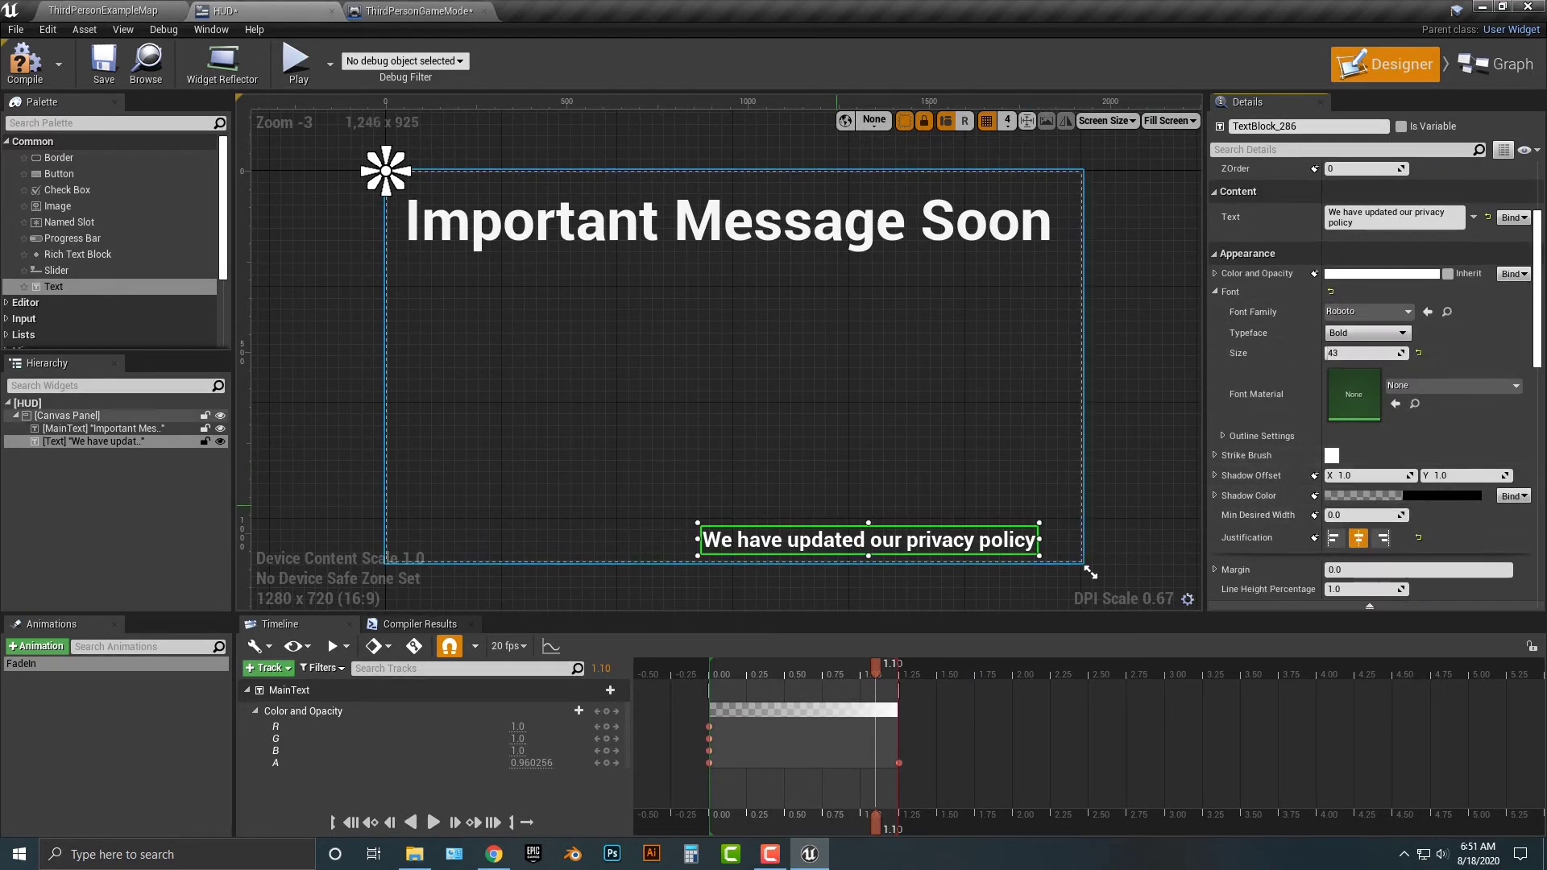
left_click_drag(894, 542, 746, 532)
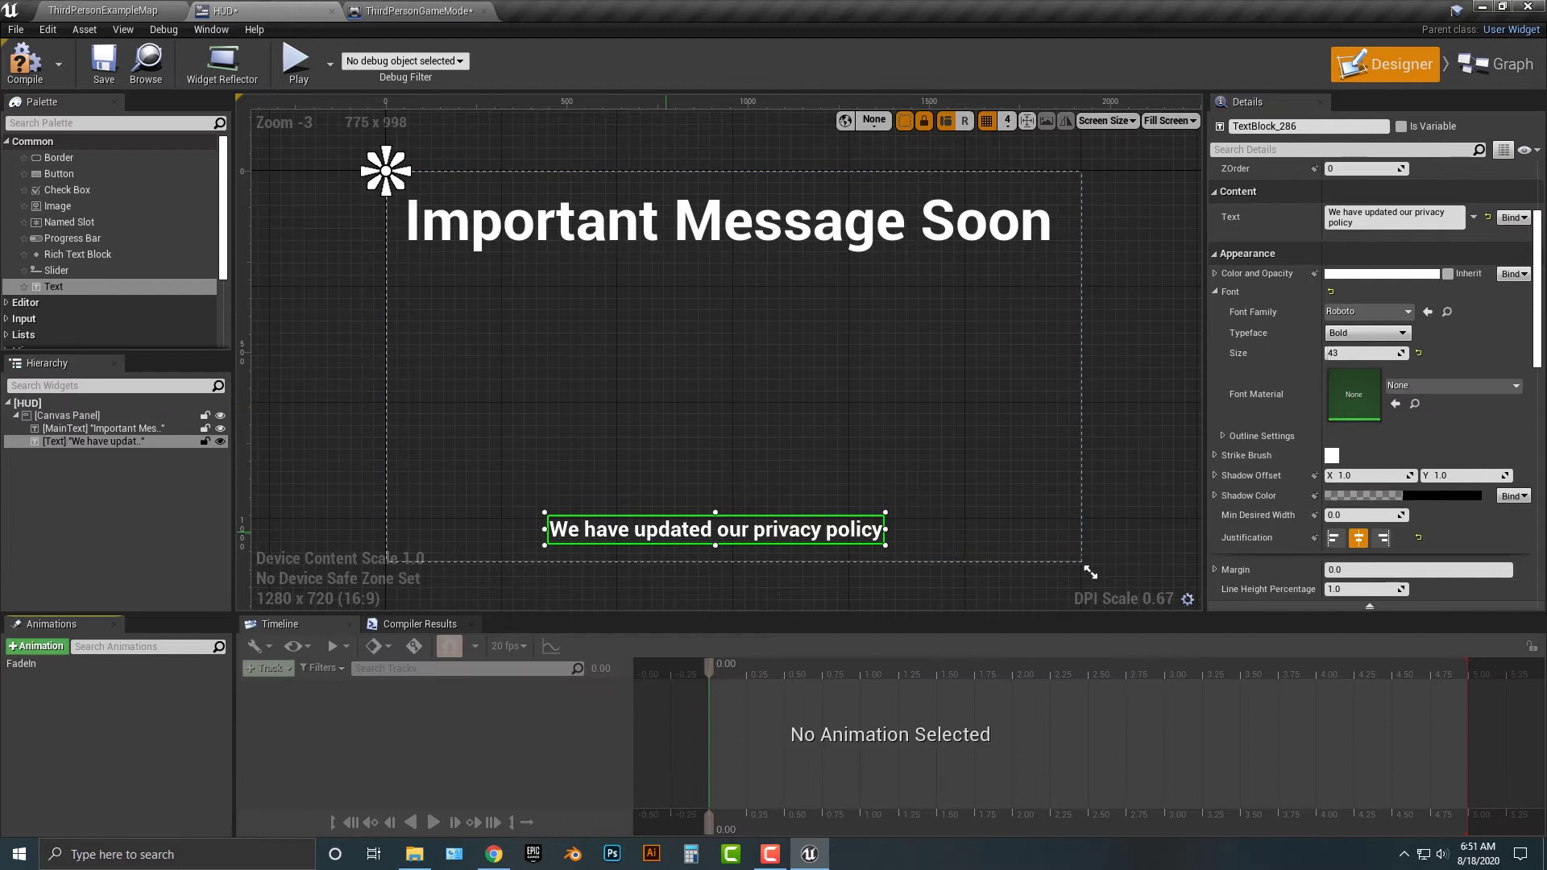
- Select the FadeIn animation and inspect the canvas and MainText at its start frame
left_click(116, 663)
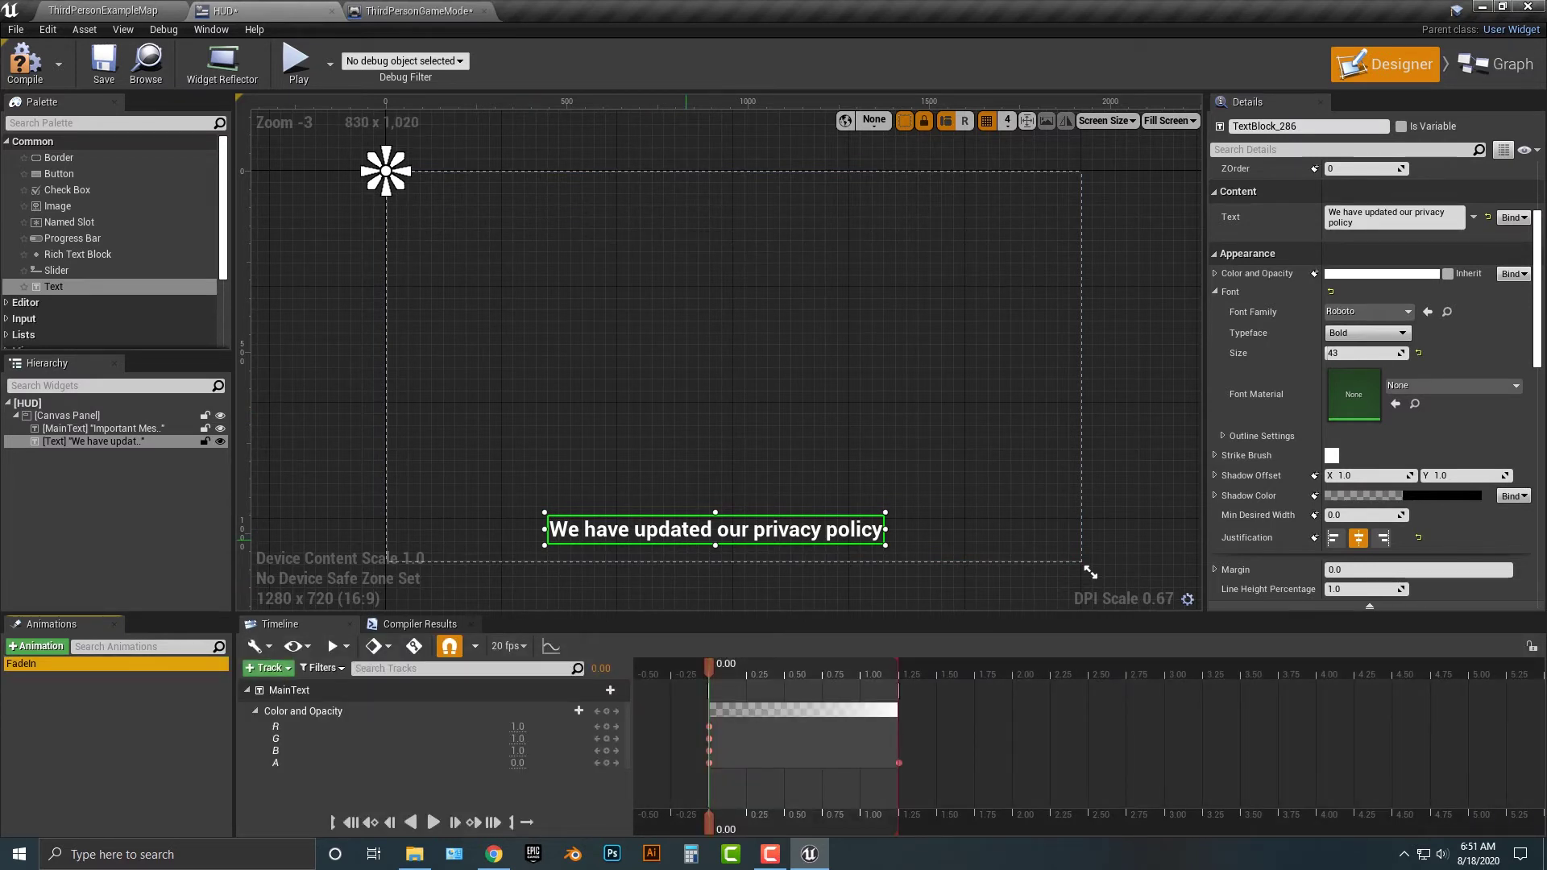
left_click(1091, 571)
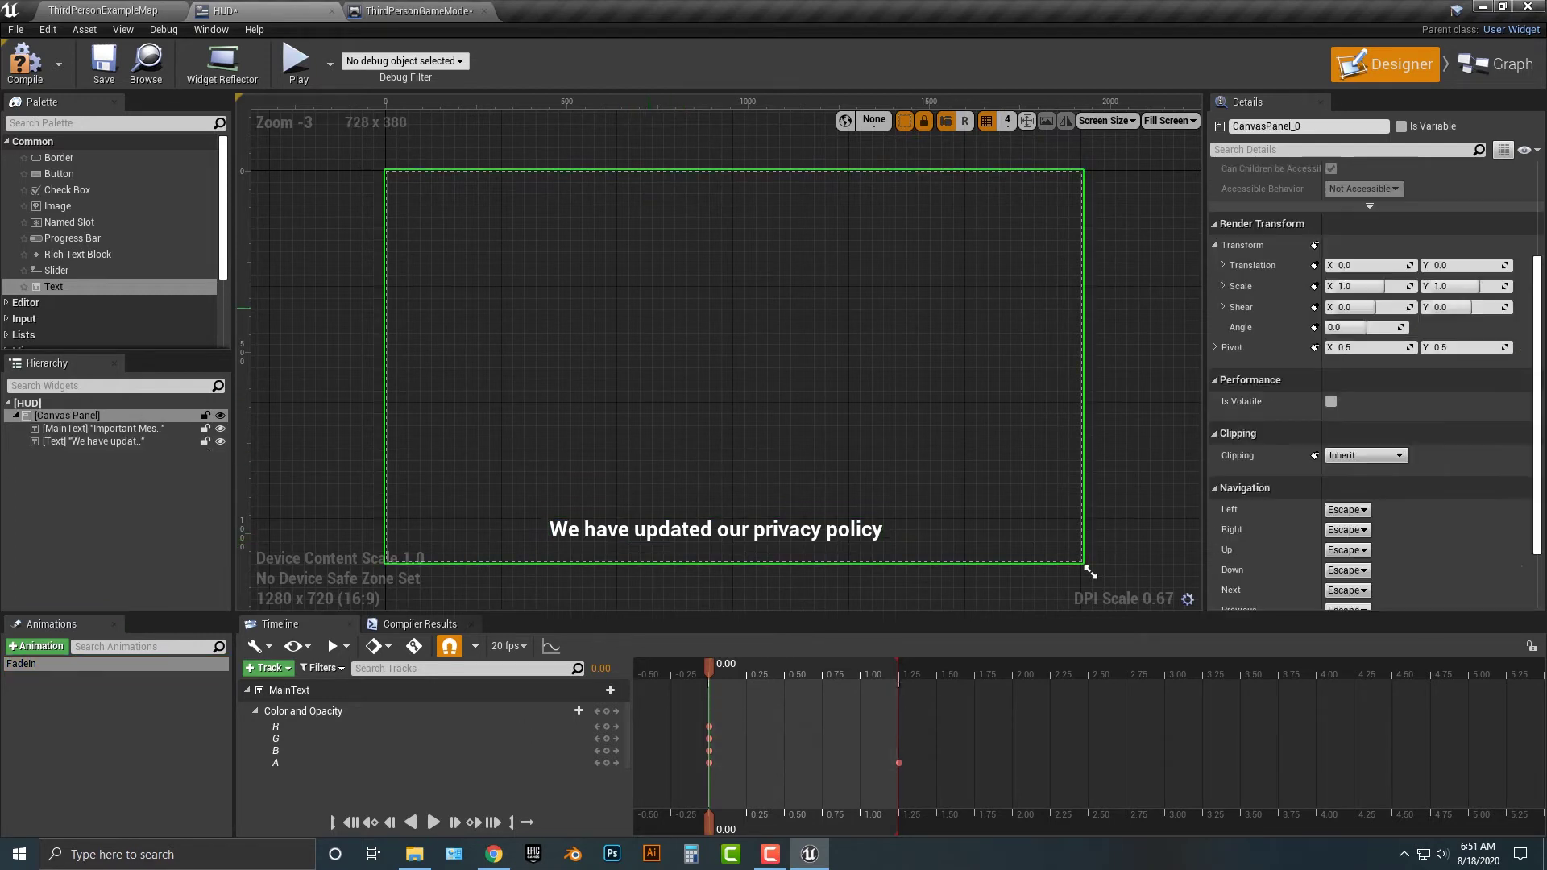
left_click(670, 235)
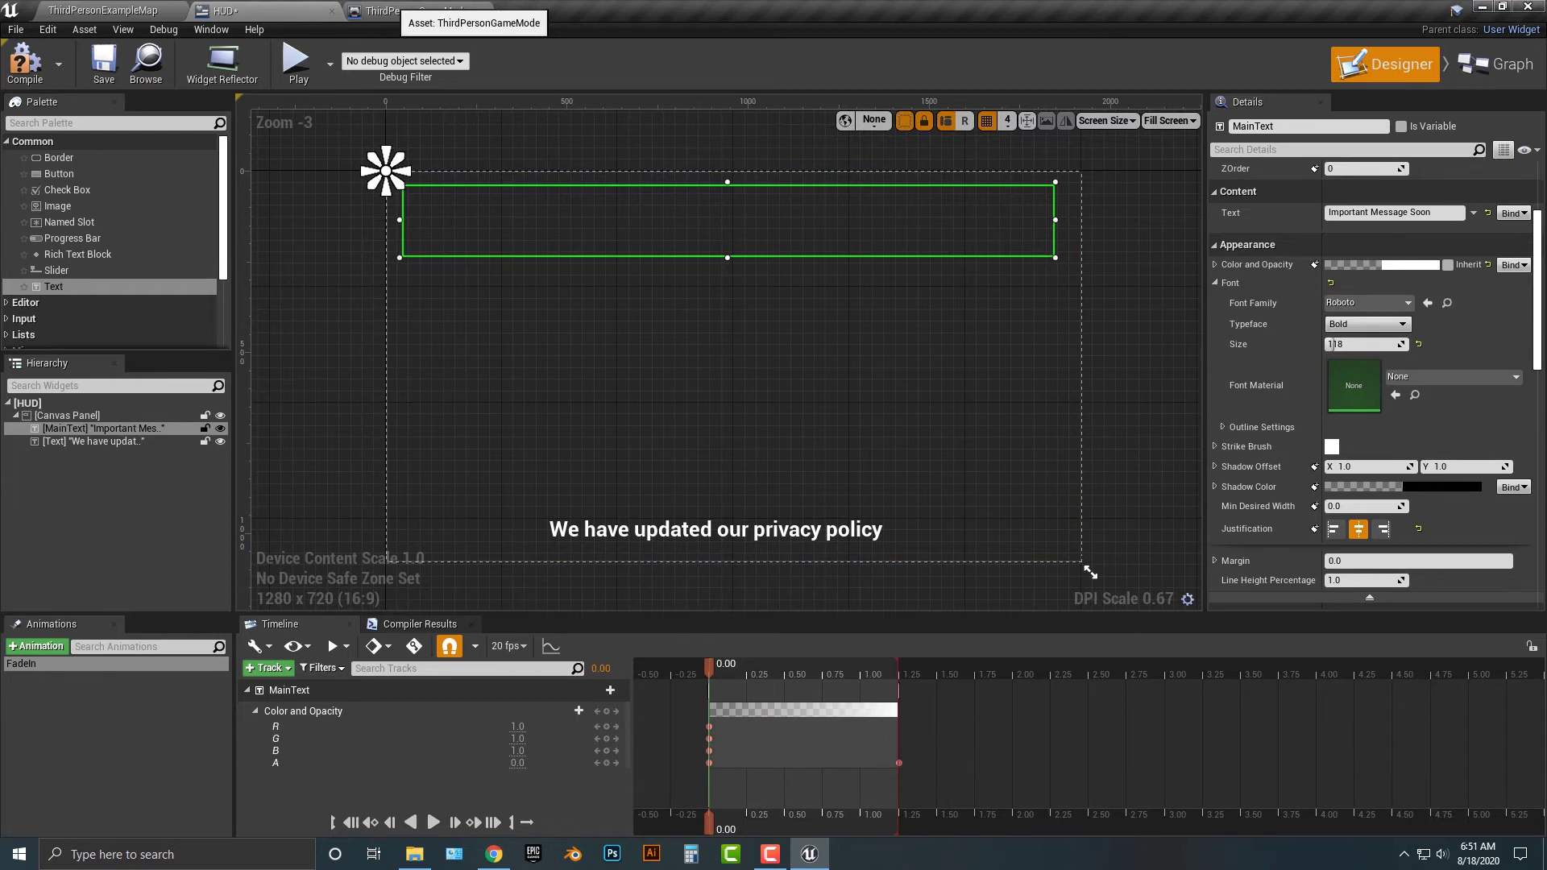
- Filter the privacy policy text's properties by "opac" and set its Color and Opacity alpha to 0
left_click(806, 532)
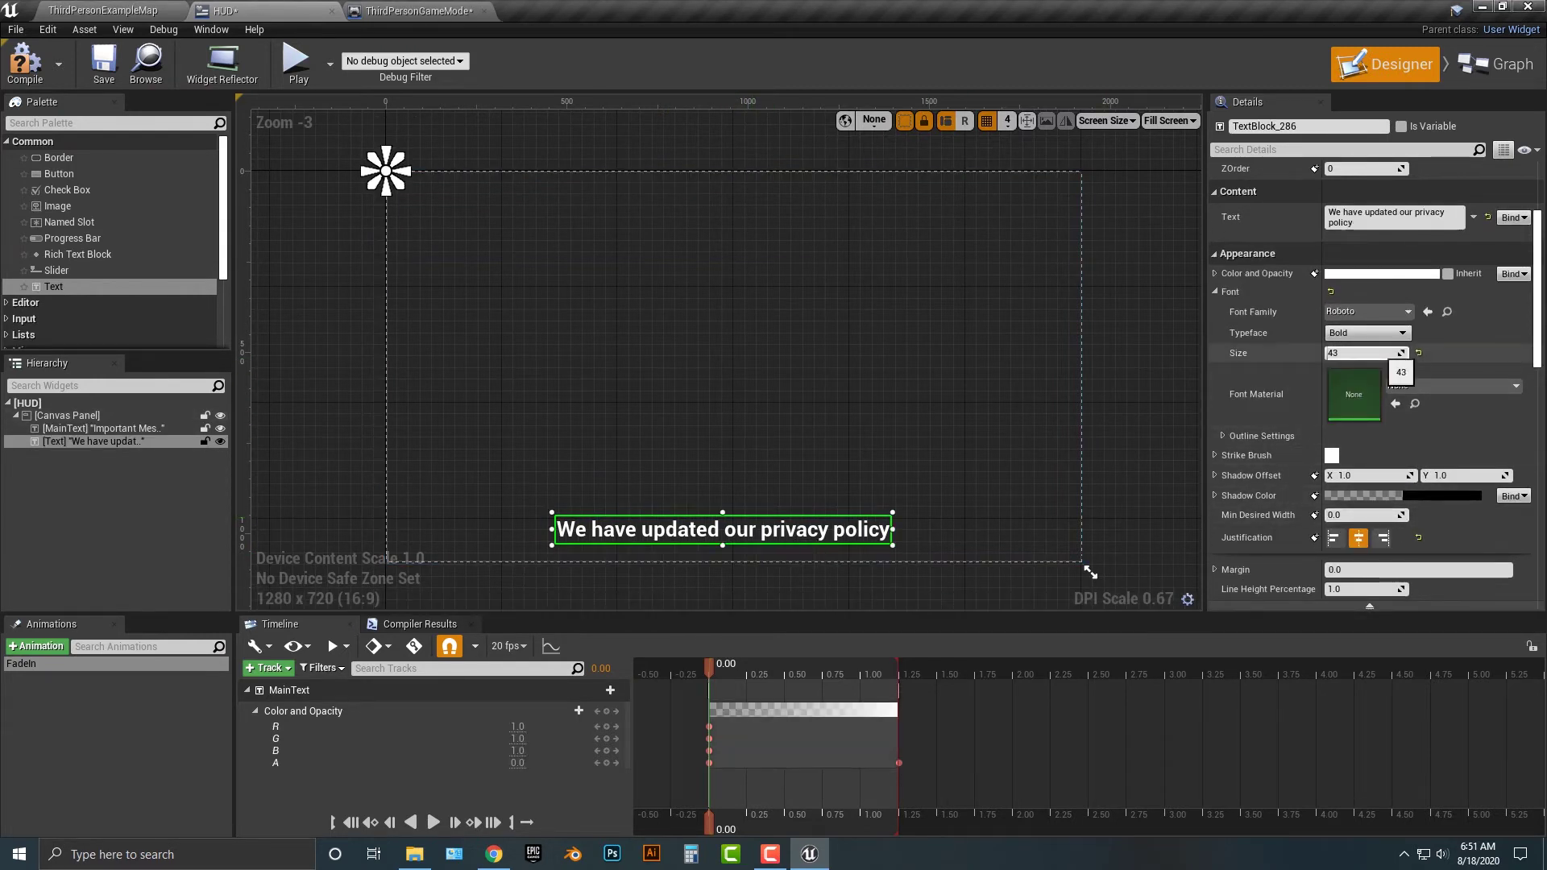
scroll(1402, 363, "down", 5)
scroll(1402, 363, "down", 8)
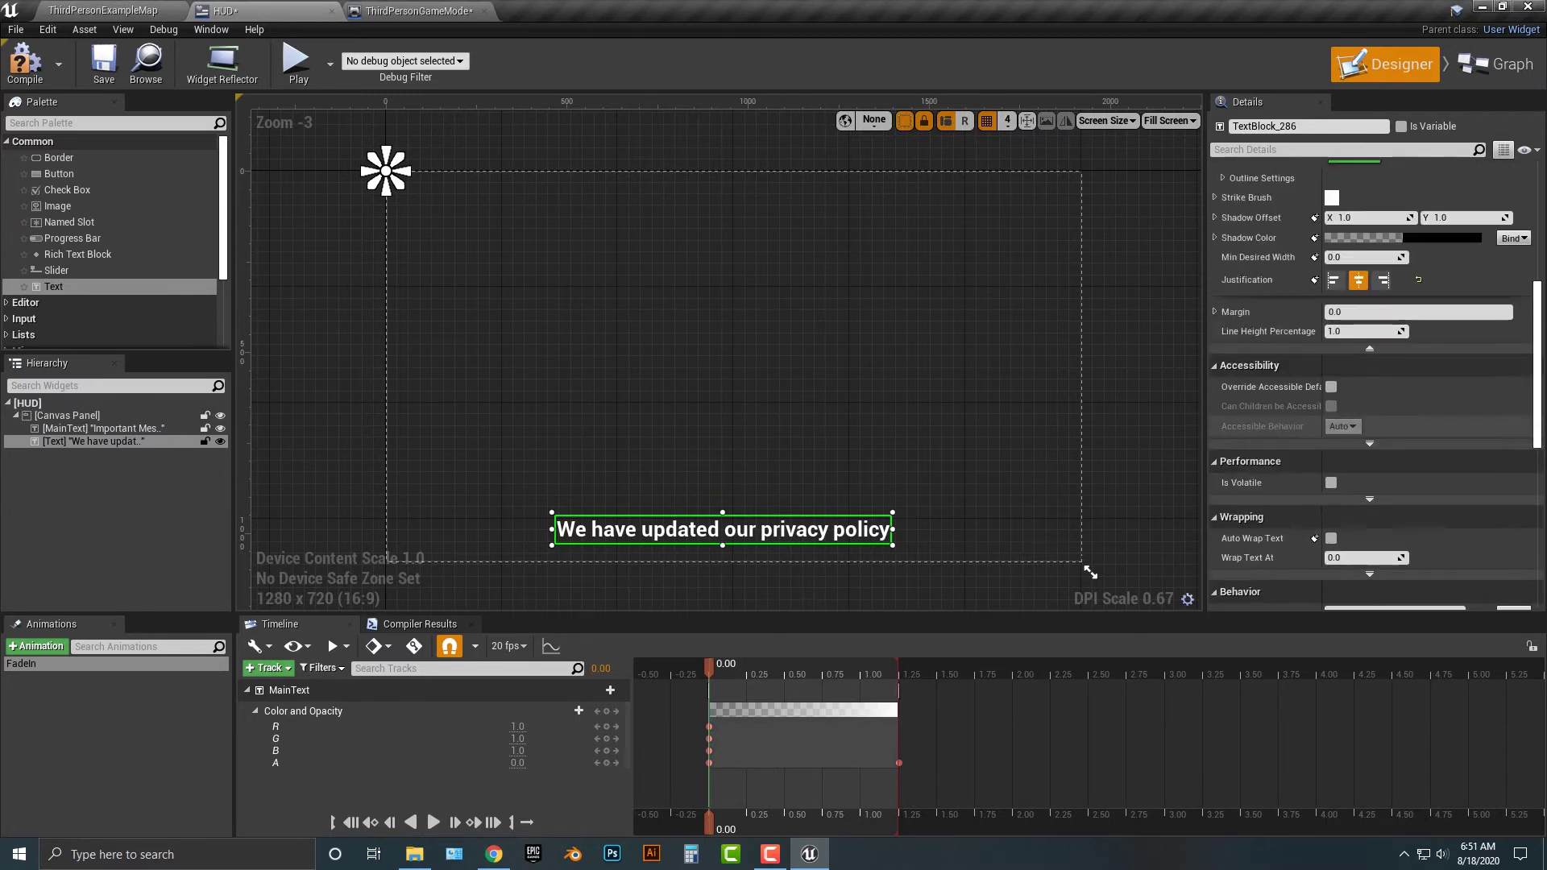
scroll(1370, 362, "up", 5)
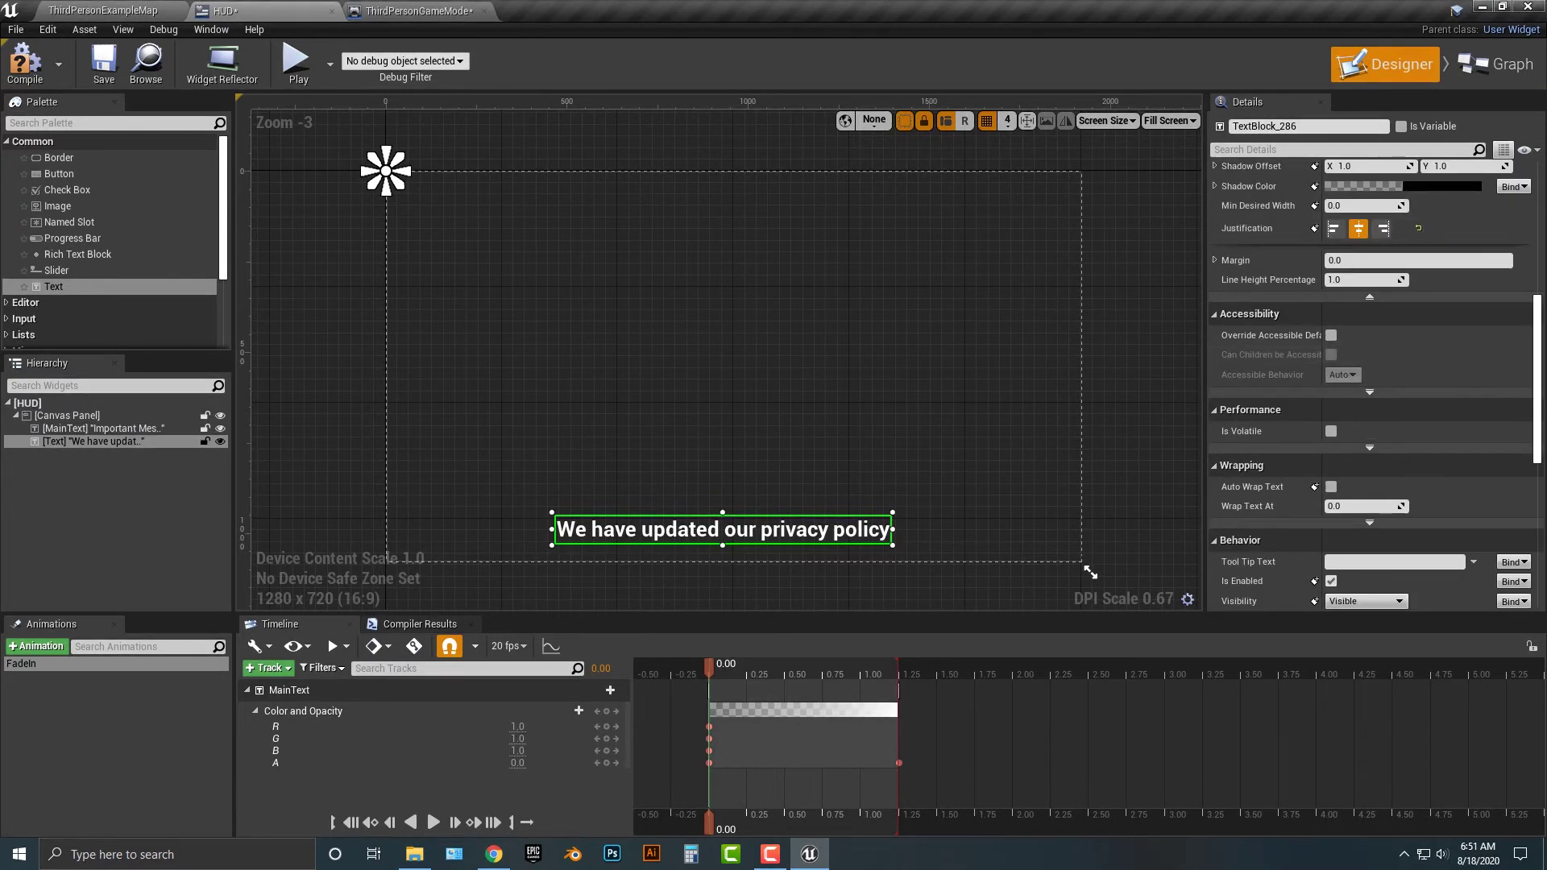
type("opac")
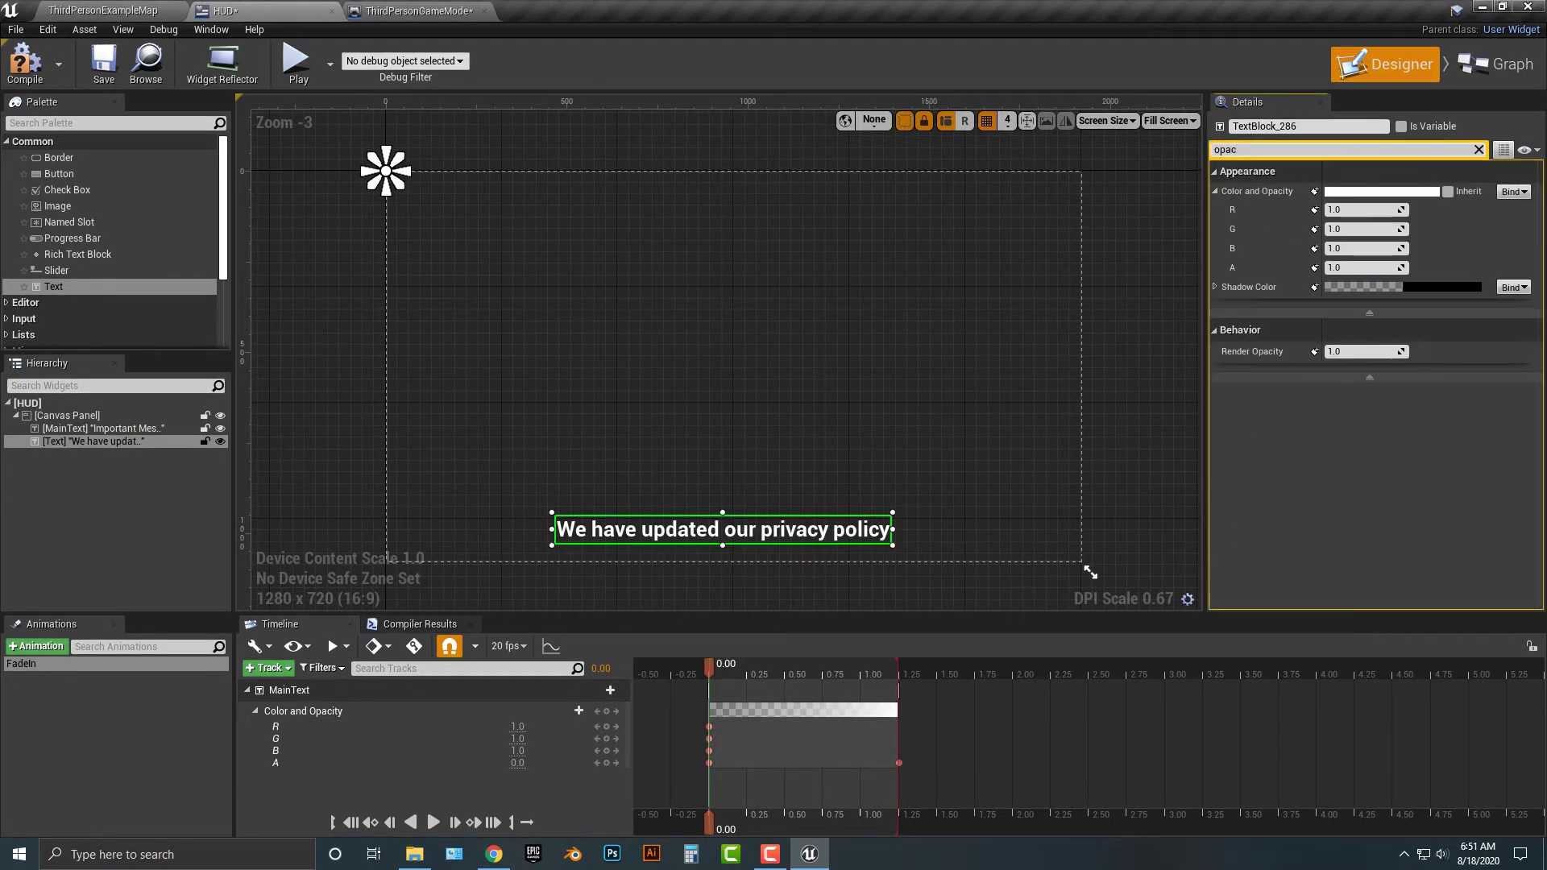
left_click(1362, 267)
type("0")
key("Return")
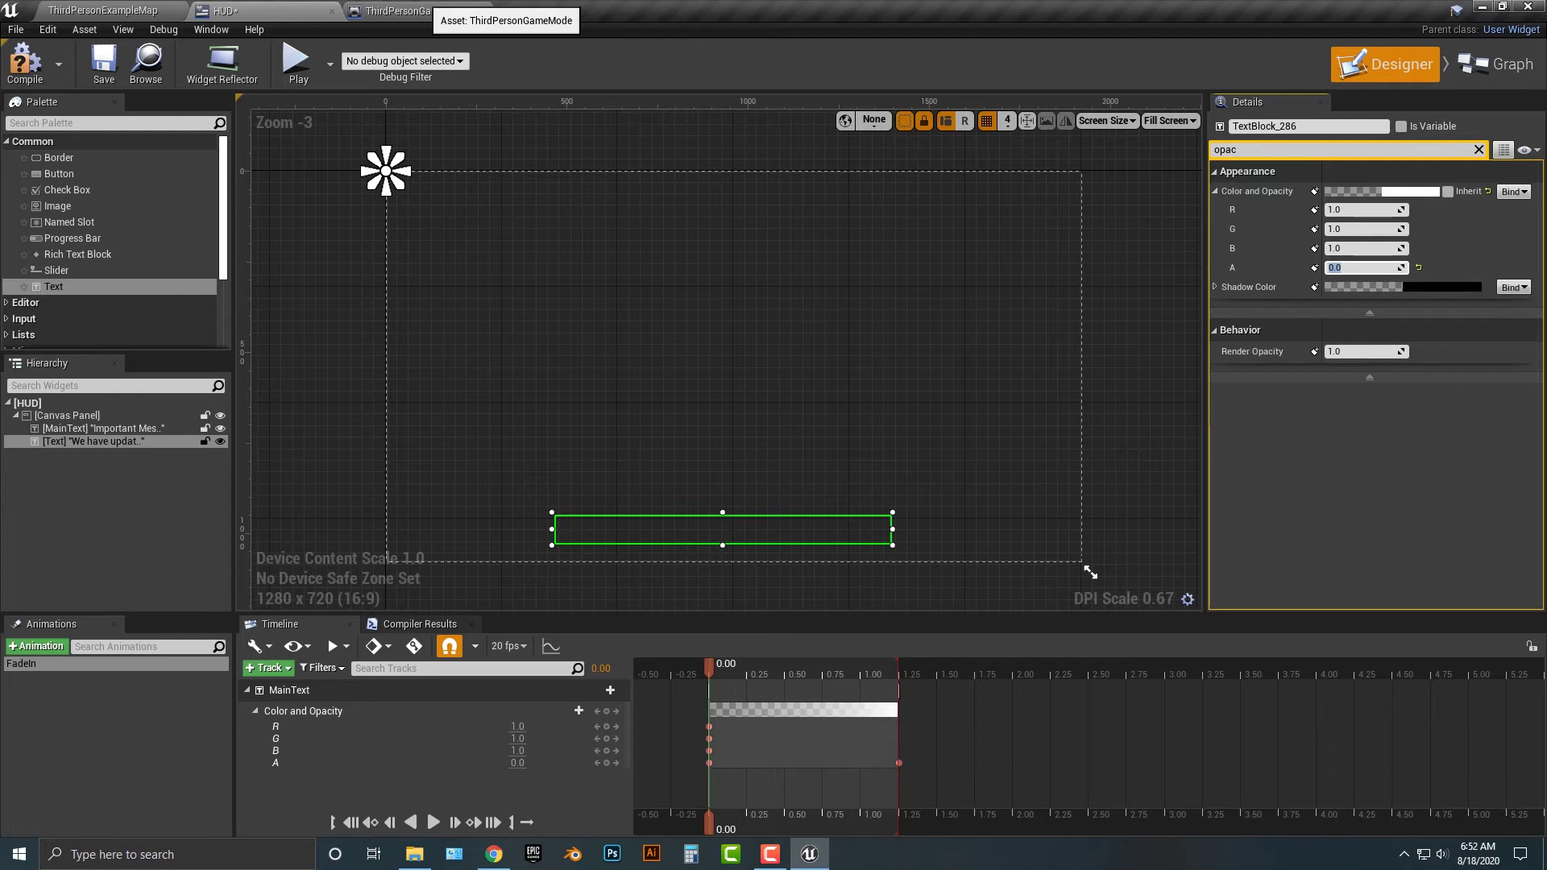
- Add a third Play Animation node after the reversed one in the HUD Event Graph and space it farther to the right
left_click(421, 10)
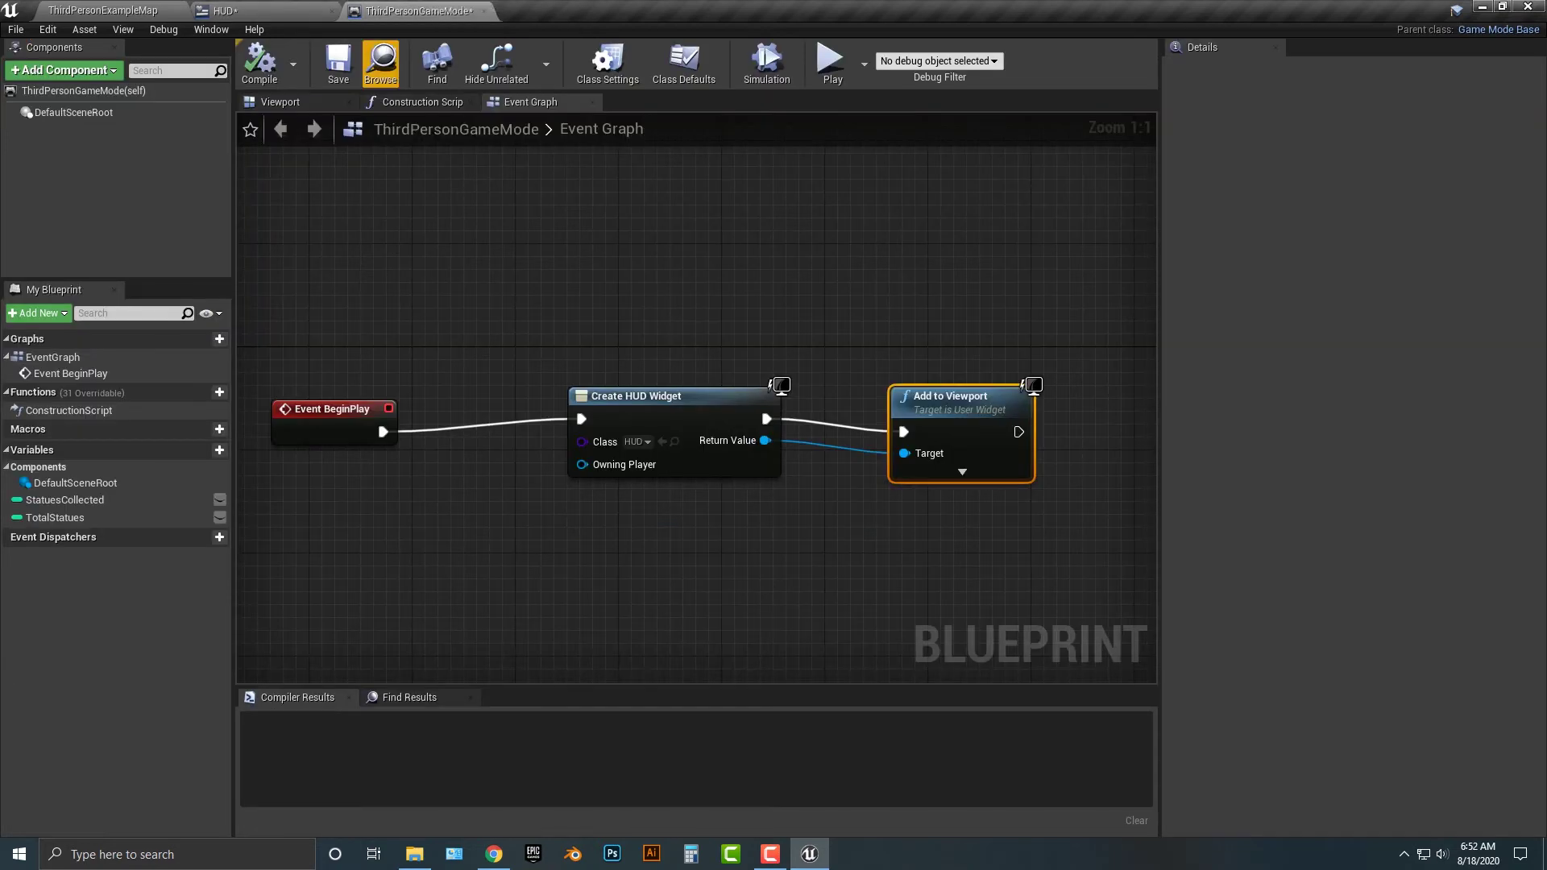
left_click(242, 10)
left_click(1495, 64)
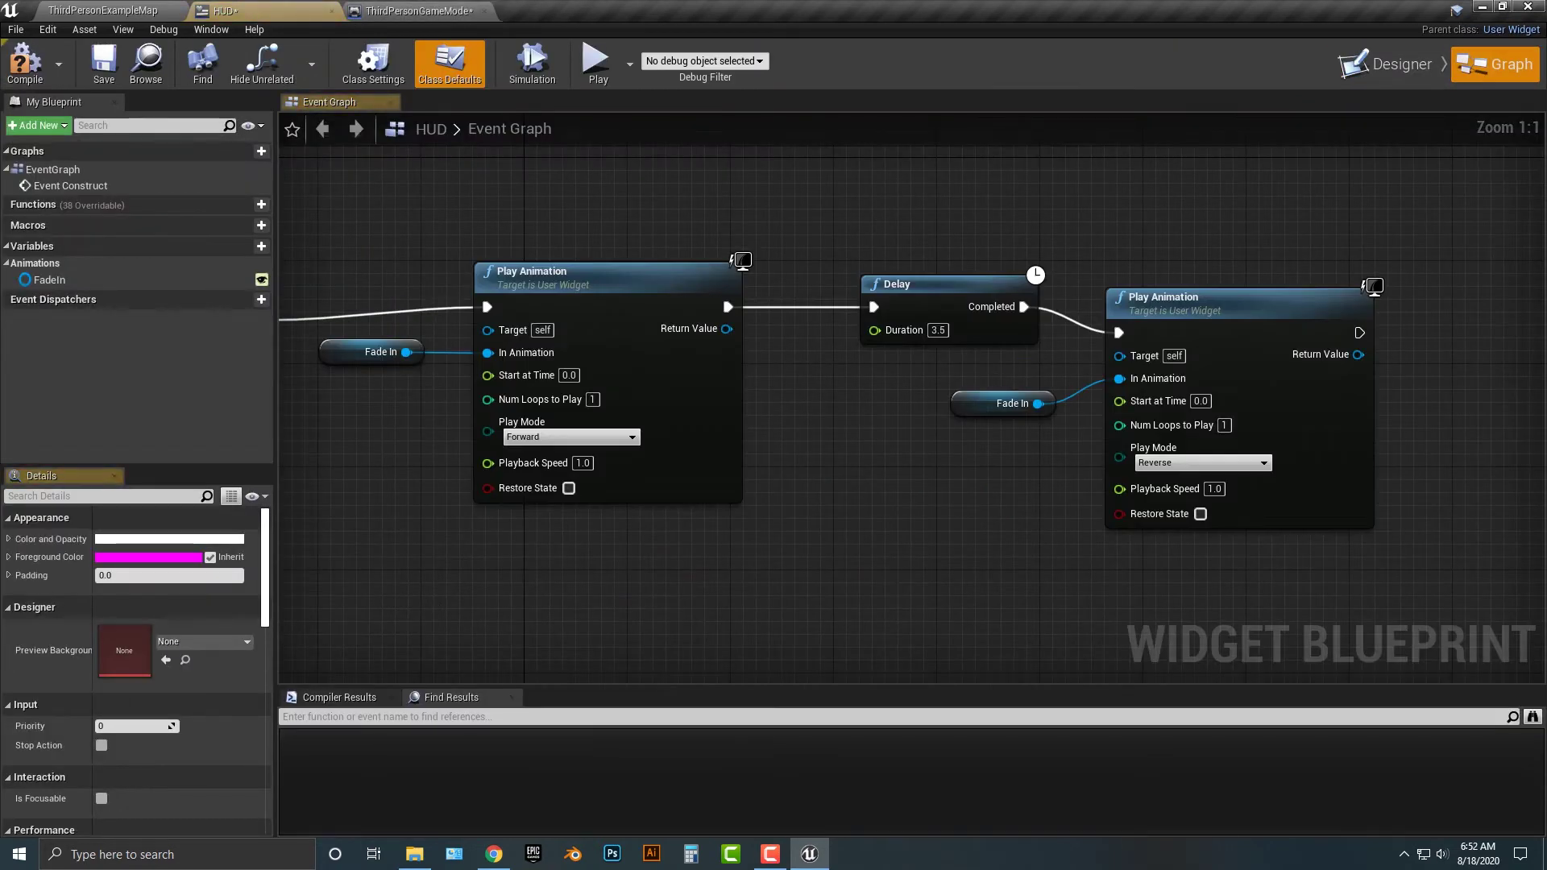
left_click_drag(758, 309, 794, 308)
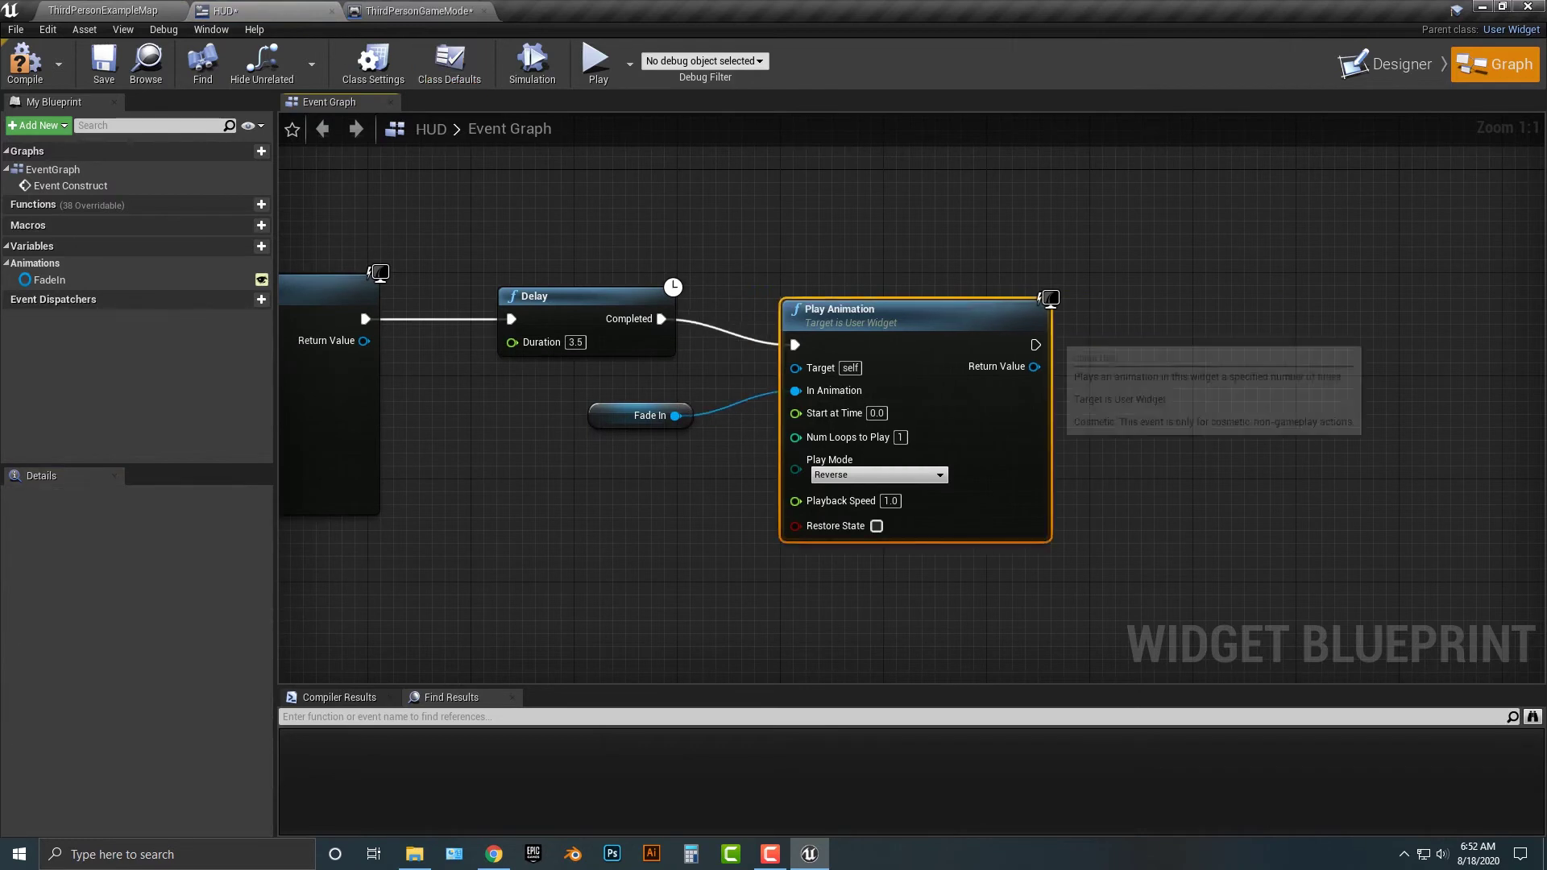
left_click_drag(1035, 345, 1150, 332)
type("play")
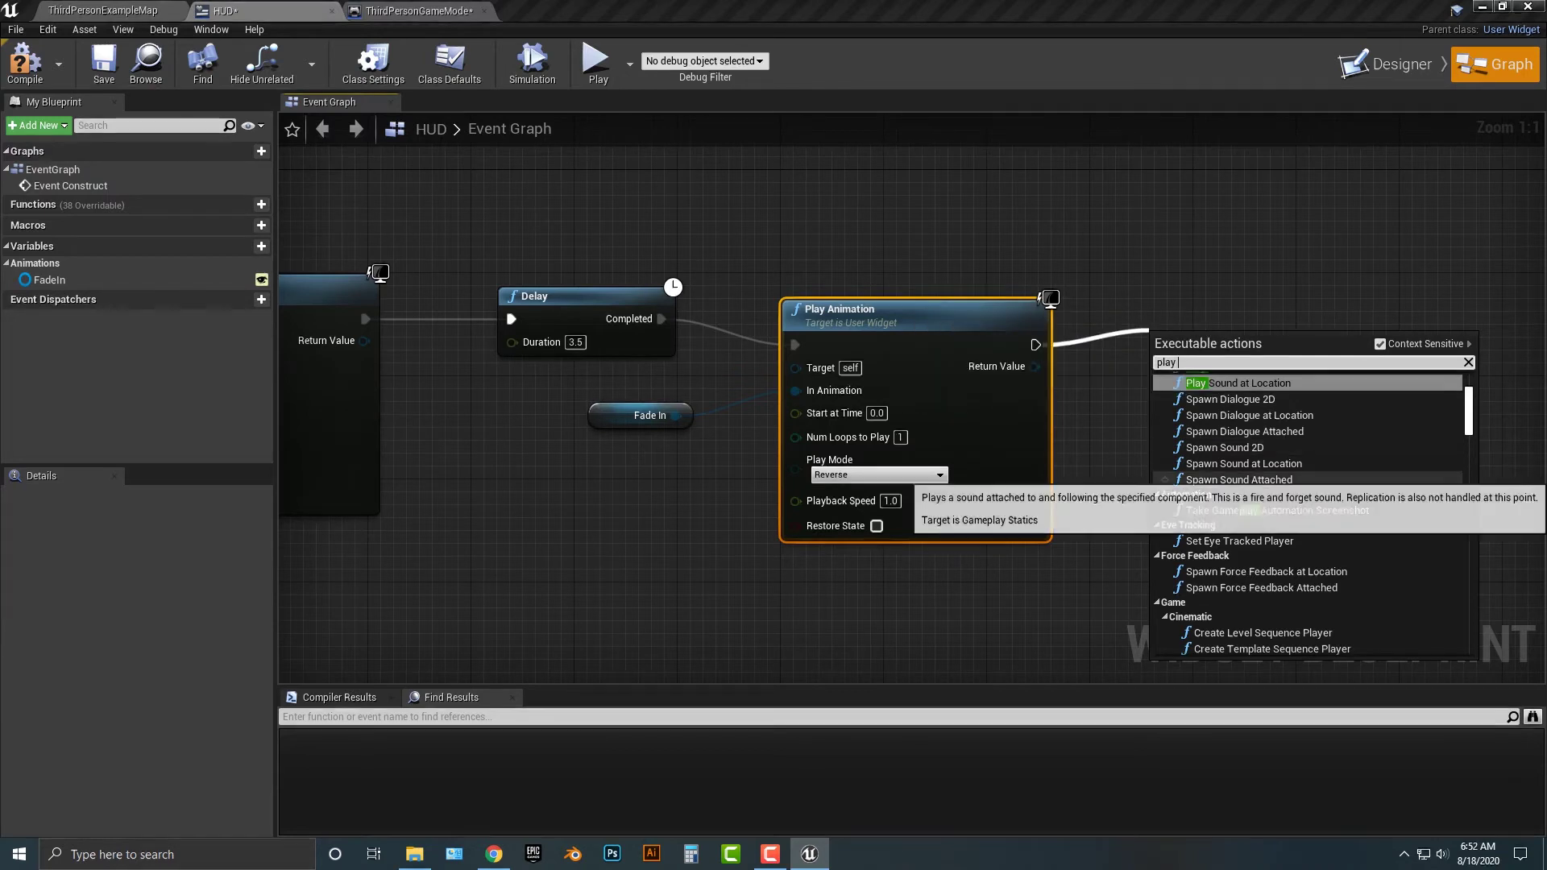
type("ani")
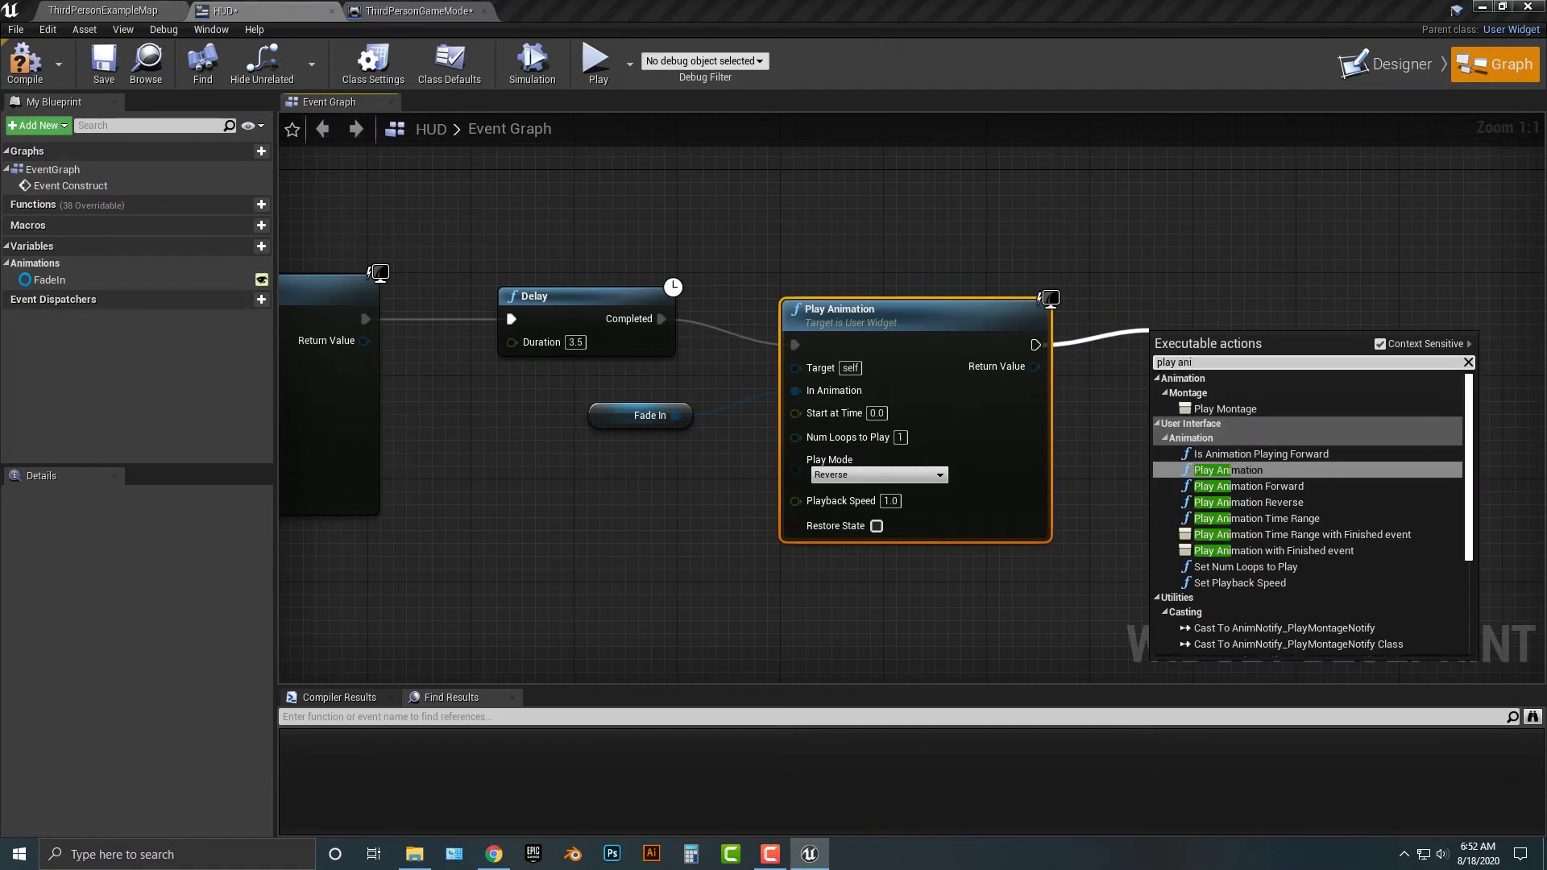
key("Return")
left_click_drag(1289, 348, 1380, 285)
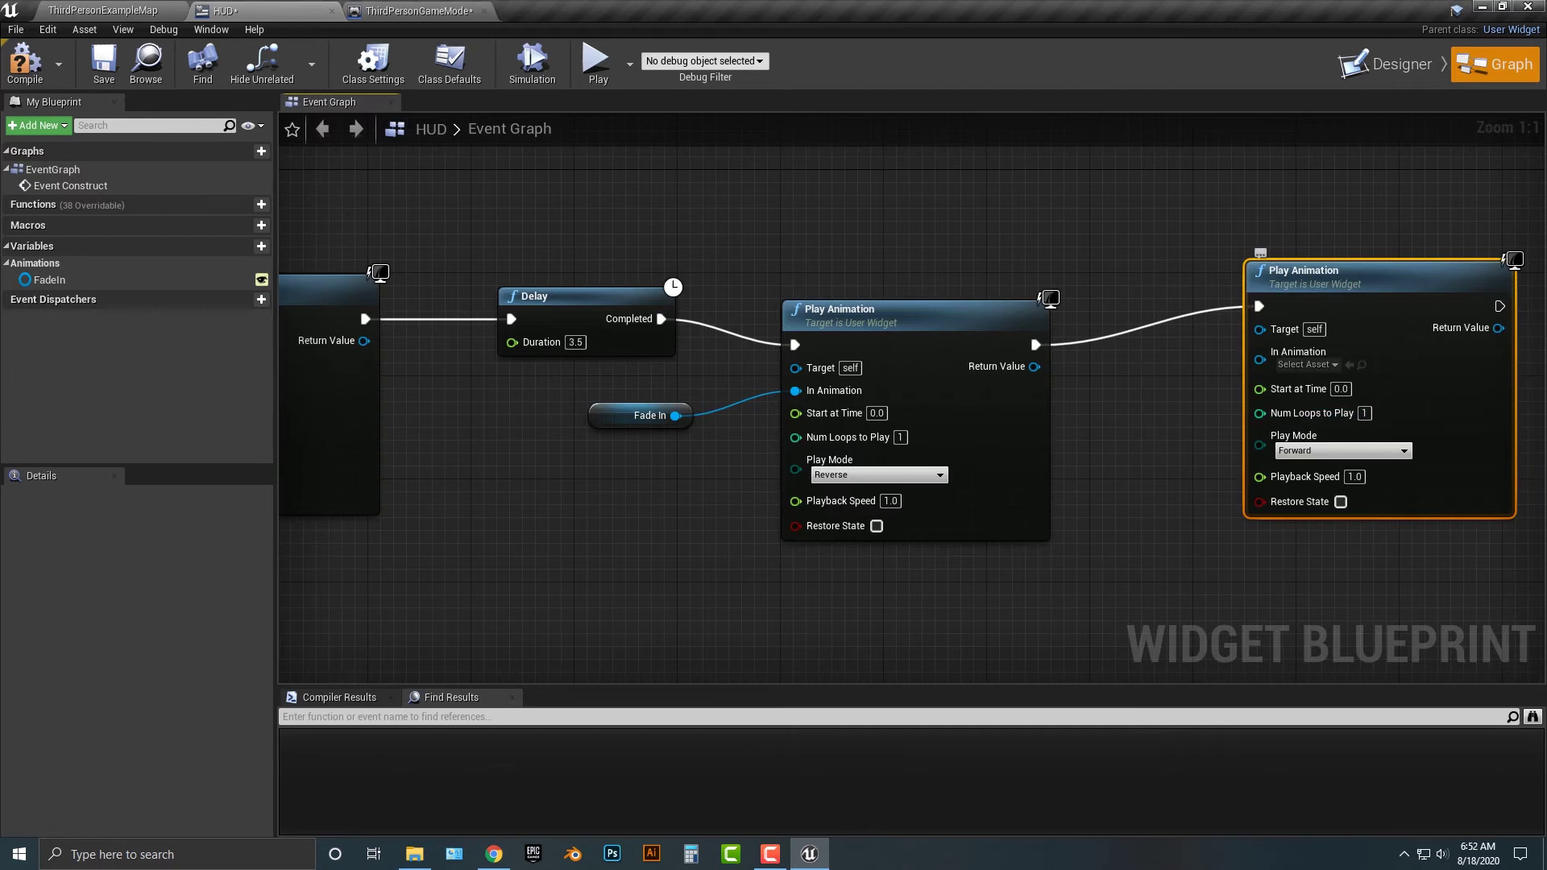
right_click_drag(1197, 597, 768, 620)
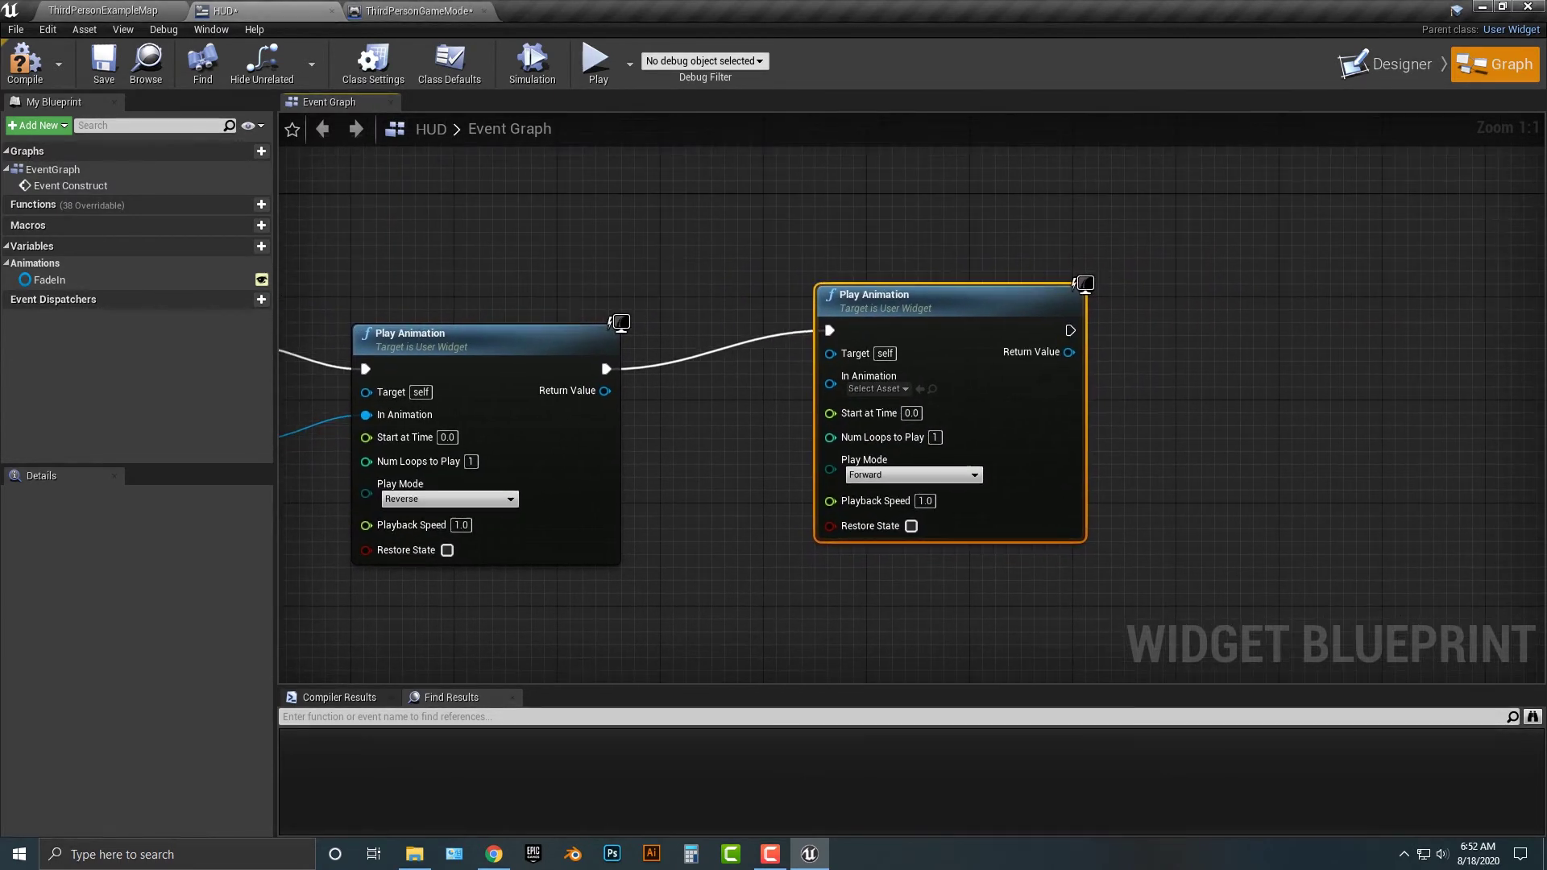
left_click_drag(903, 298, 1006, 297)
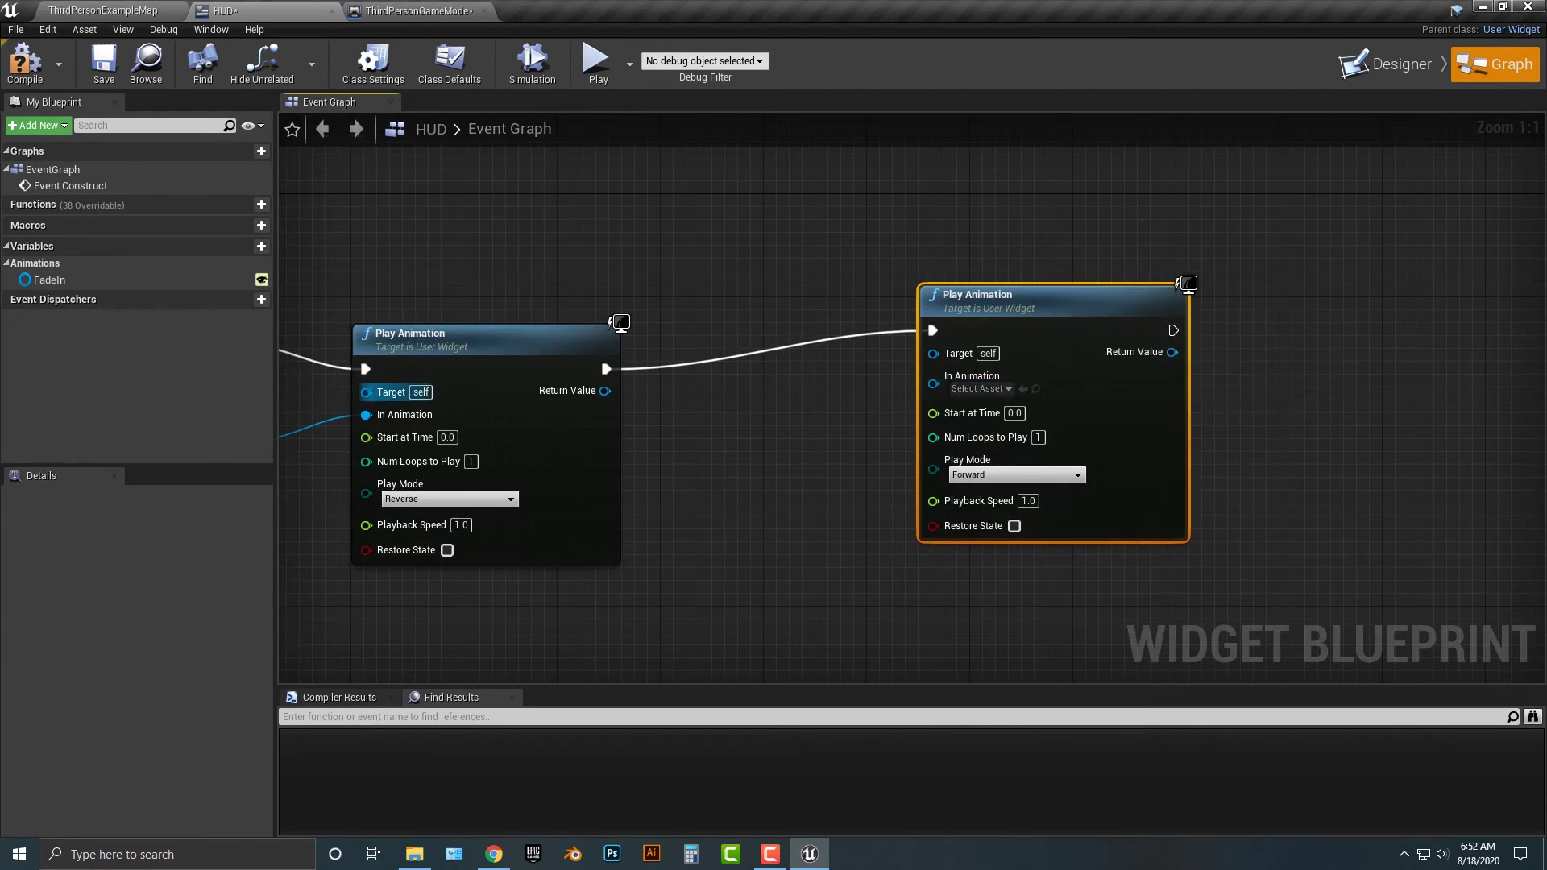
- Create a new widget animation named FadeInPolicy in the HUD Designer and select it for editing
left_click(81, 280)
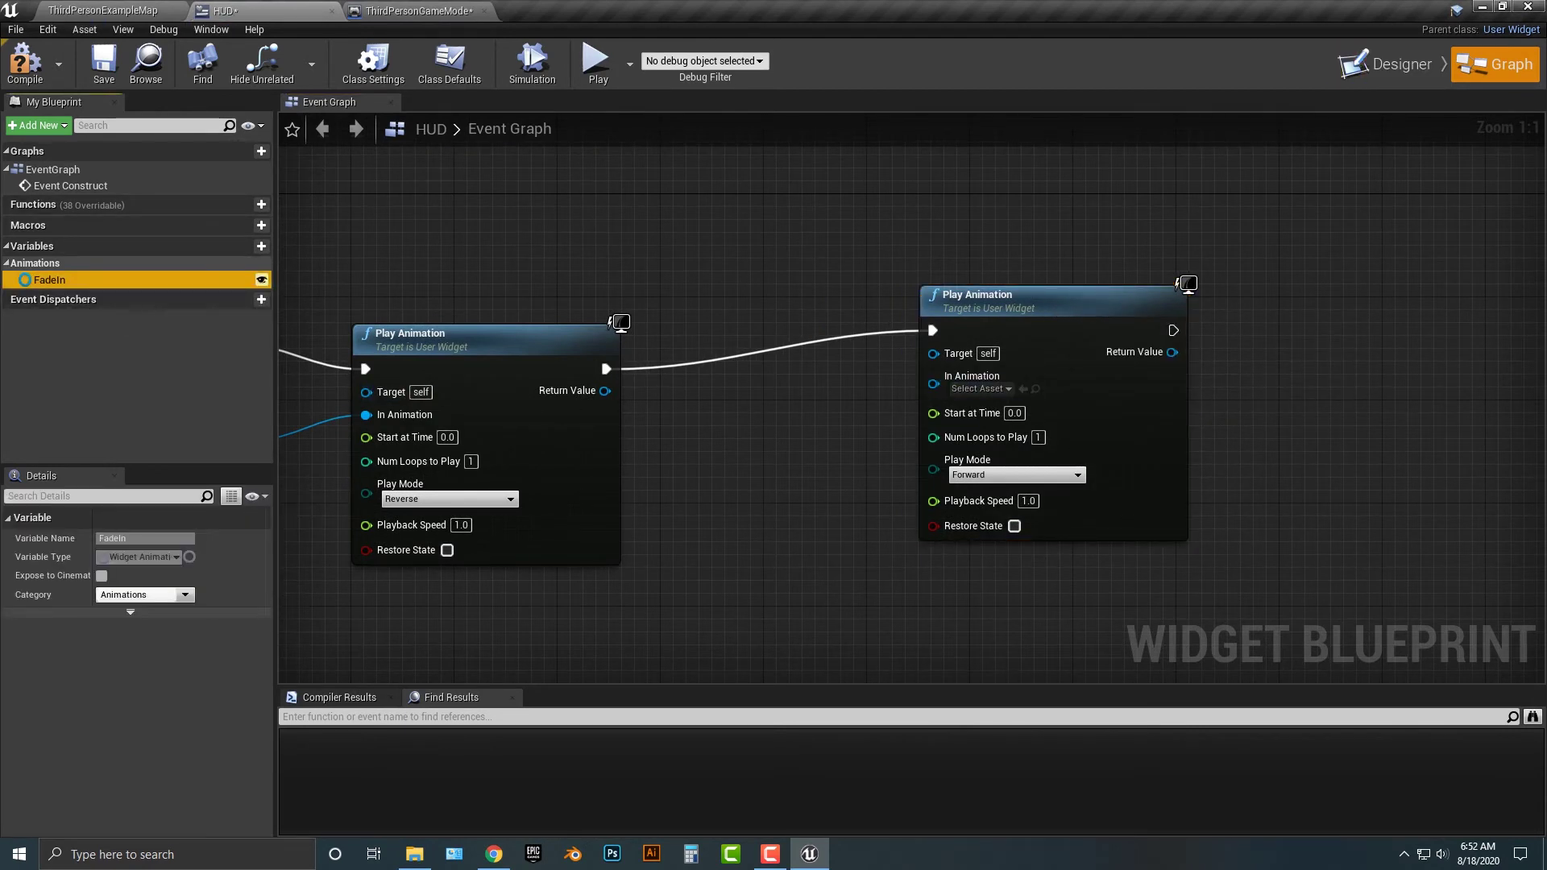
left_click(1388, 65)
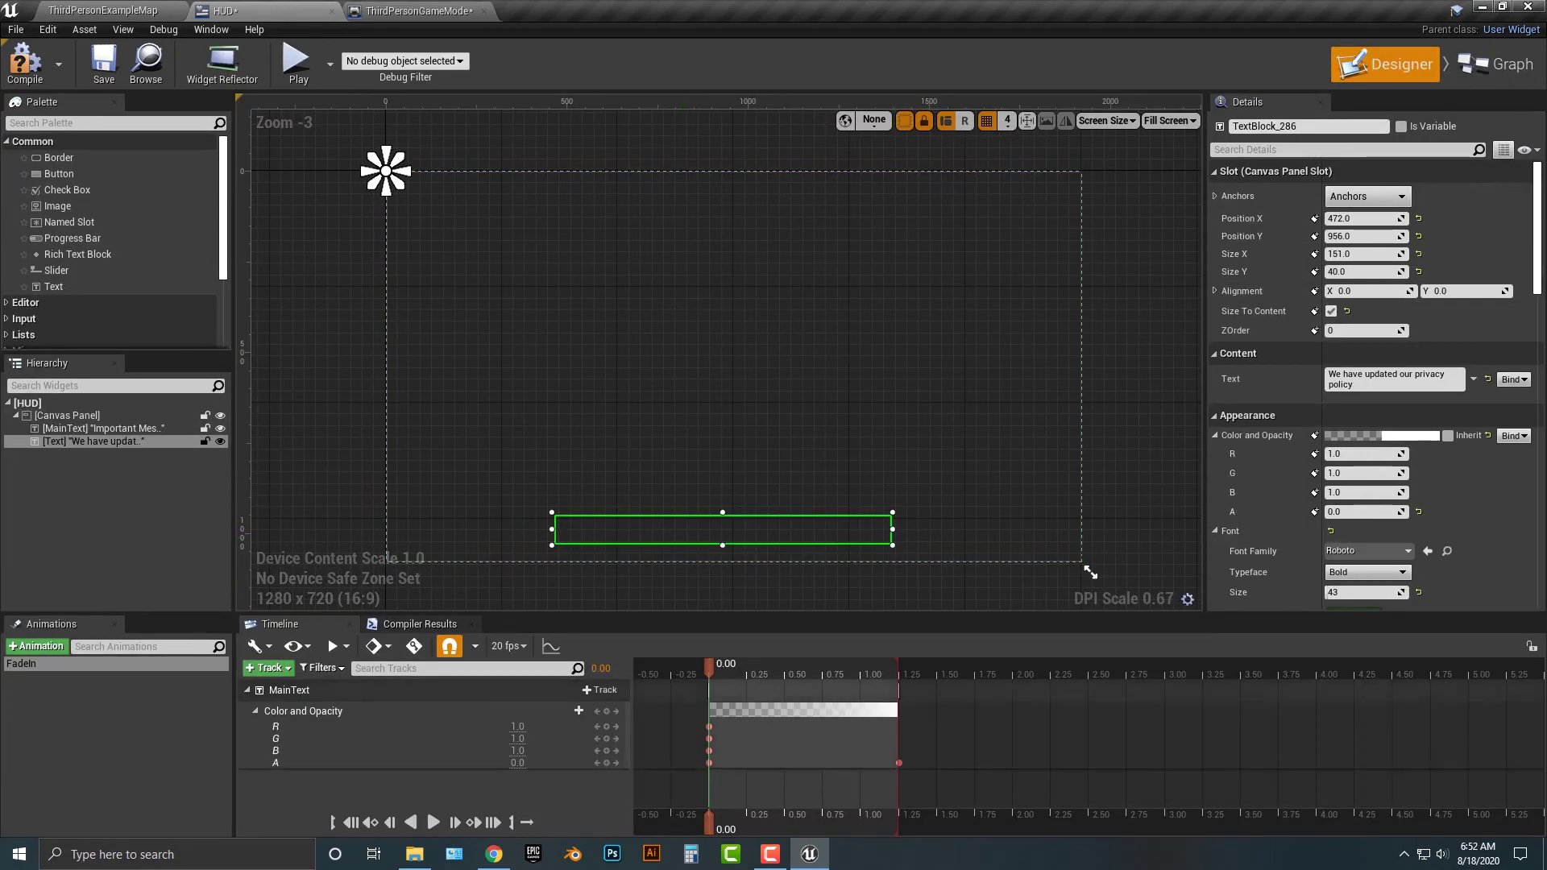
left_click(115, 726)
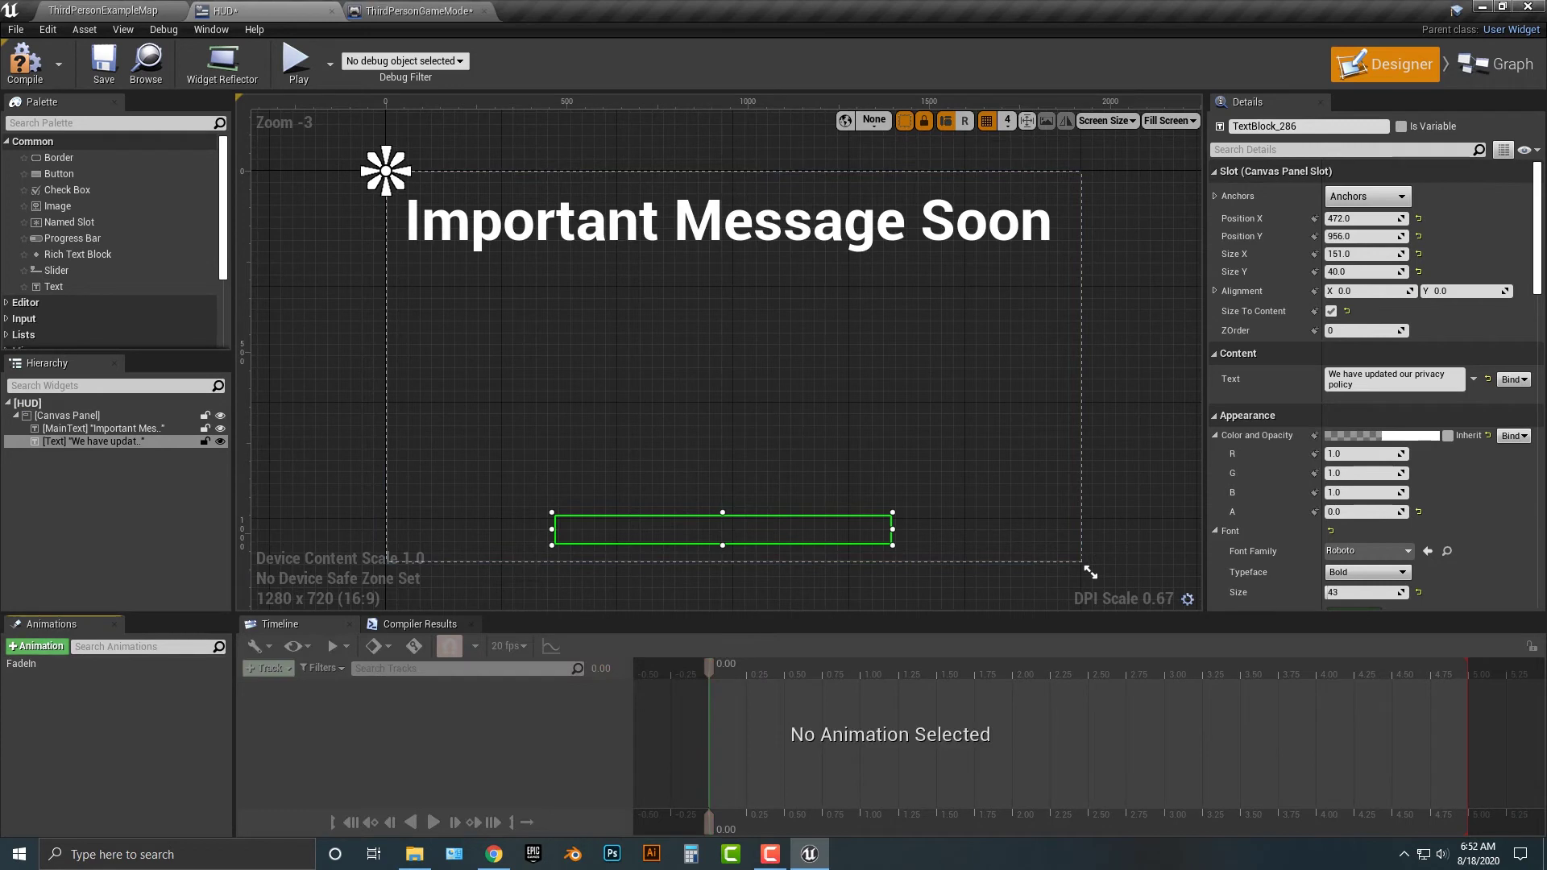
left_click(37, 646)
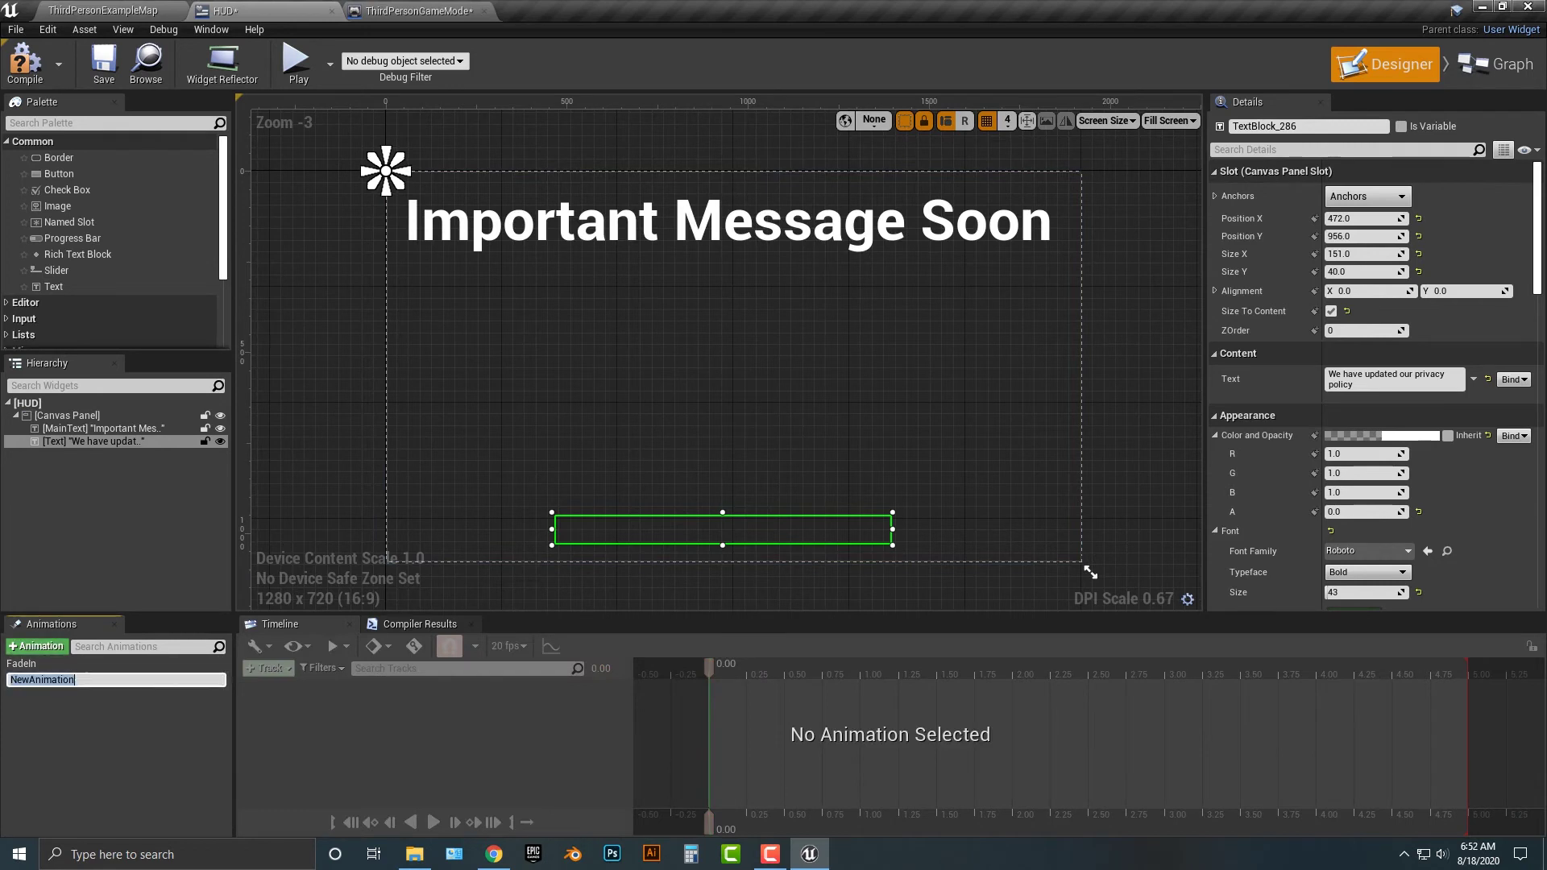
type("FadeIn")
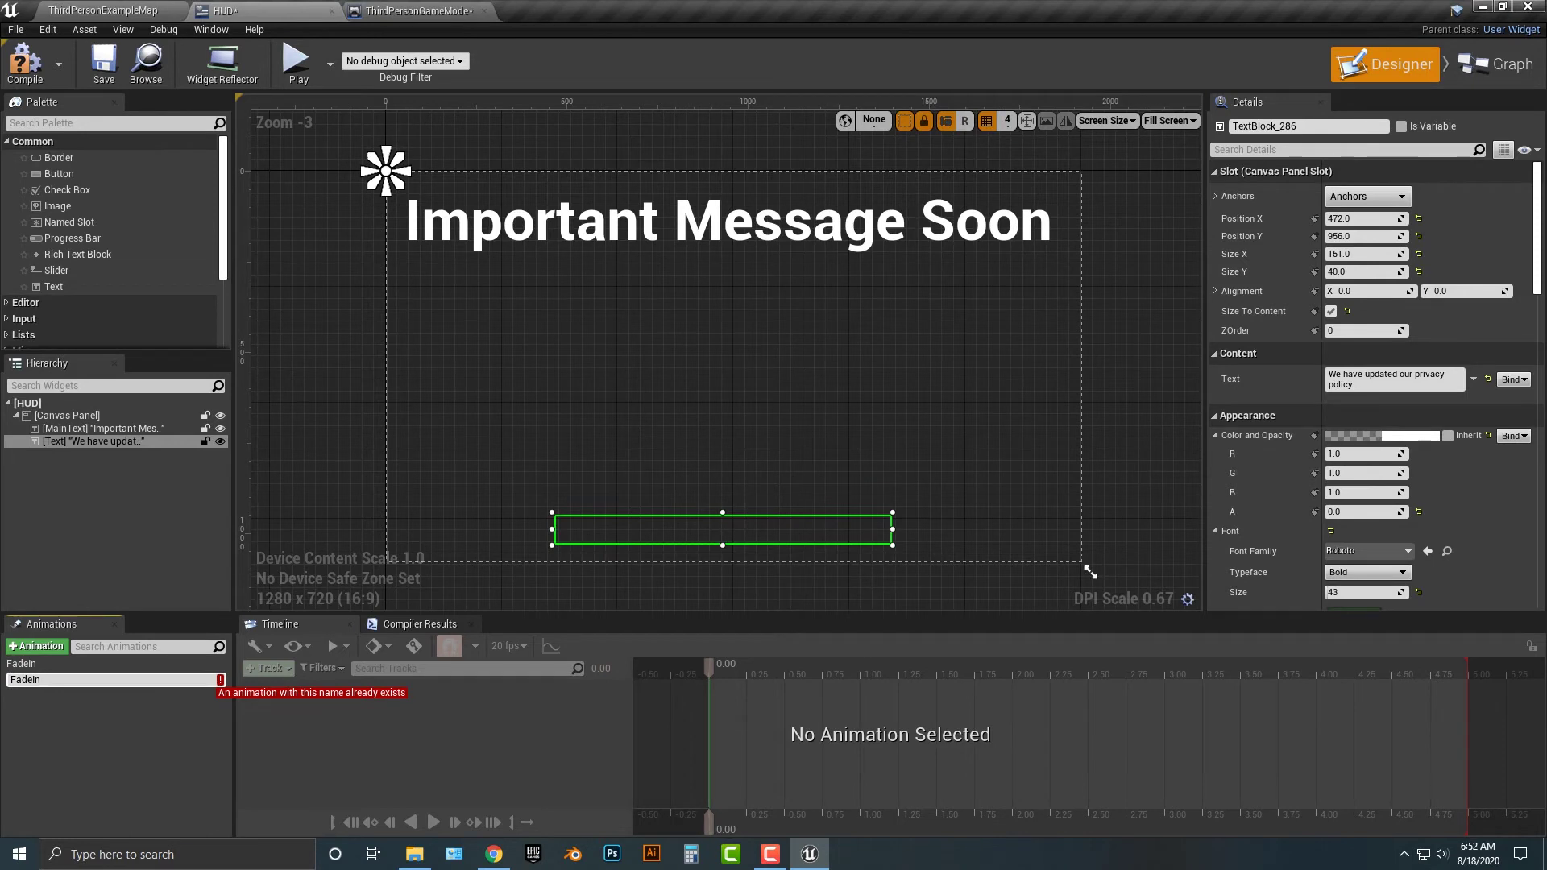
type("P")
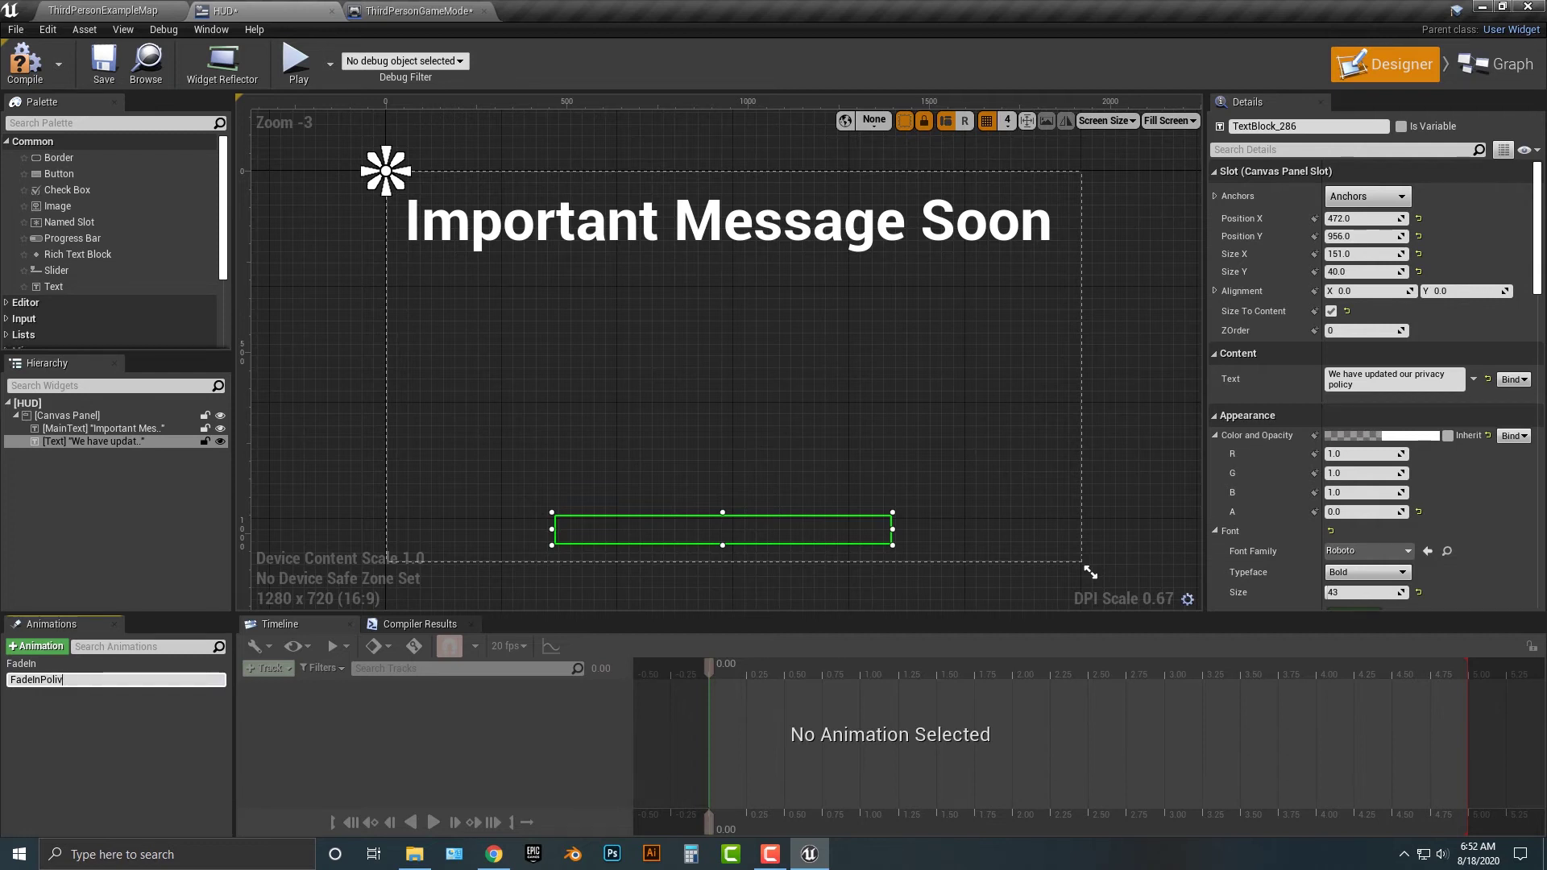
type("olicy")
key("Return")
left_click(34, 678)
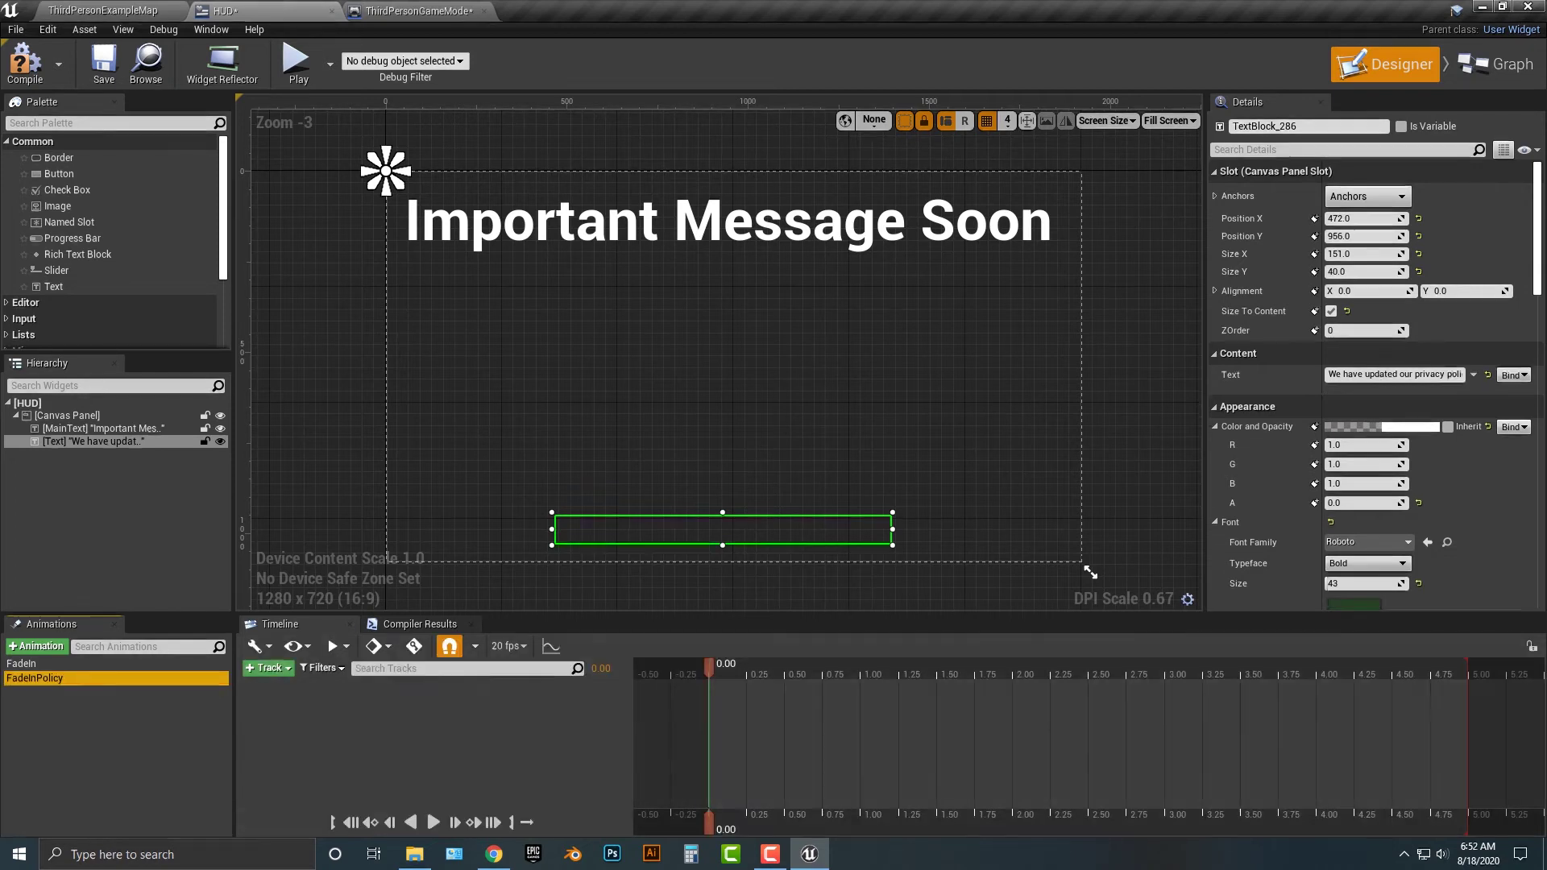
- Rename the privacy policy text widget to PolicyText and keep it selected
left_click(268, 668)
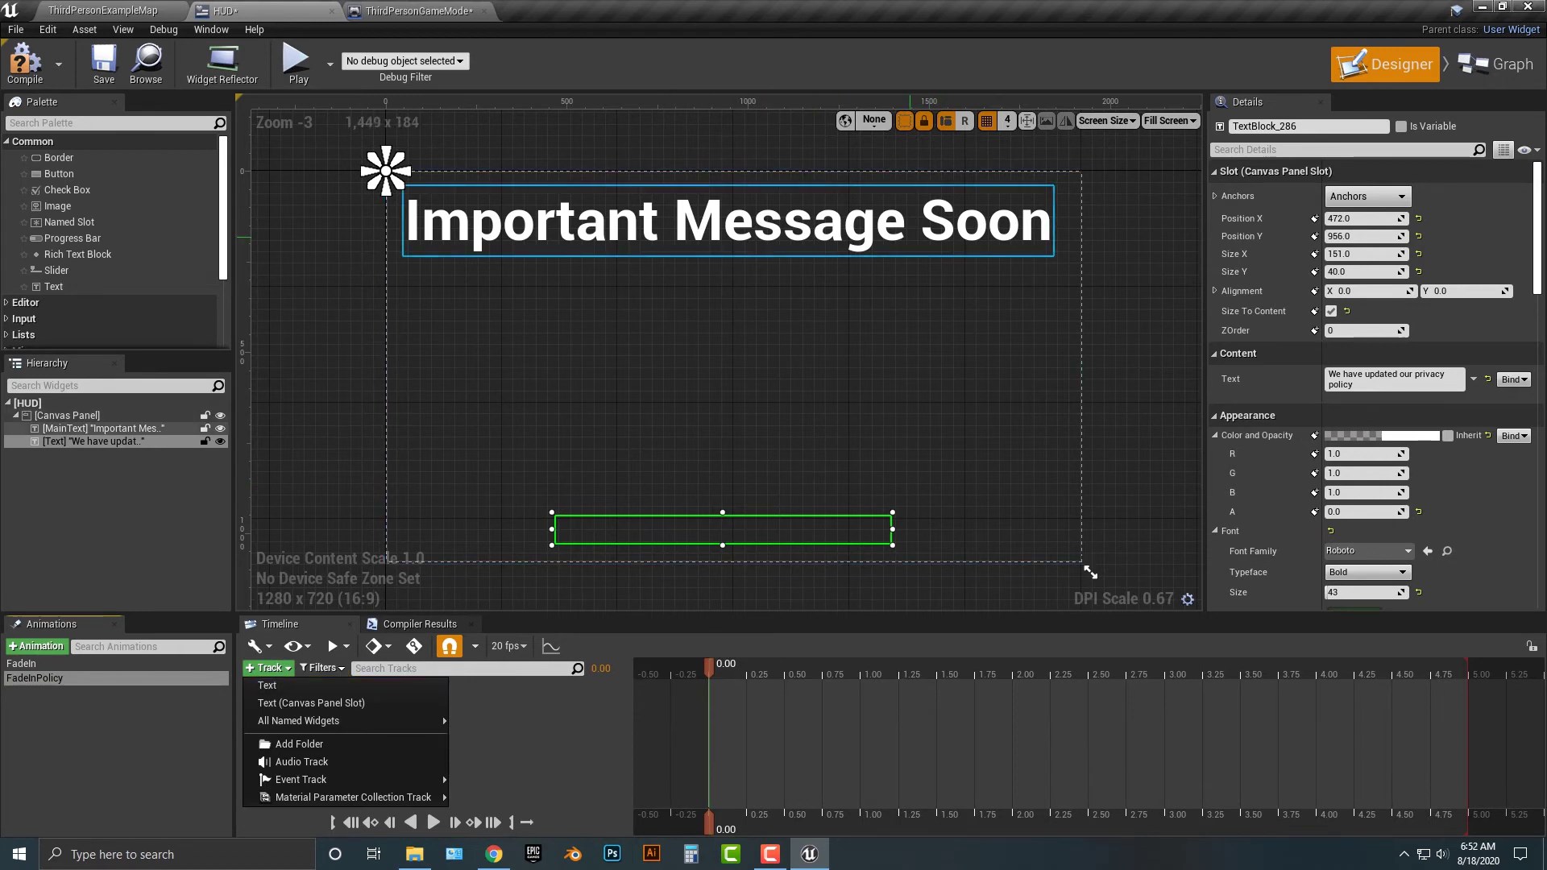
left_click(786, 223)
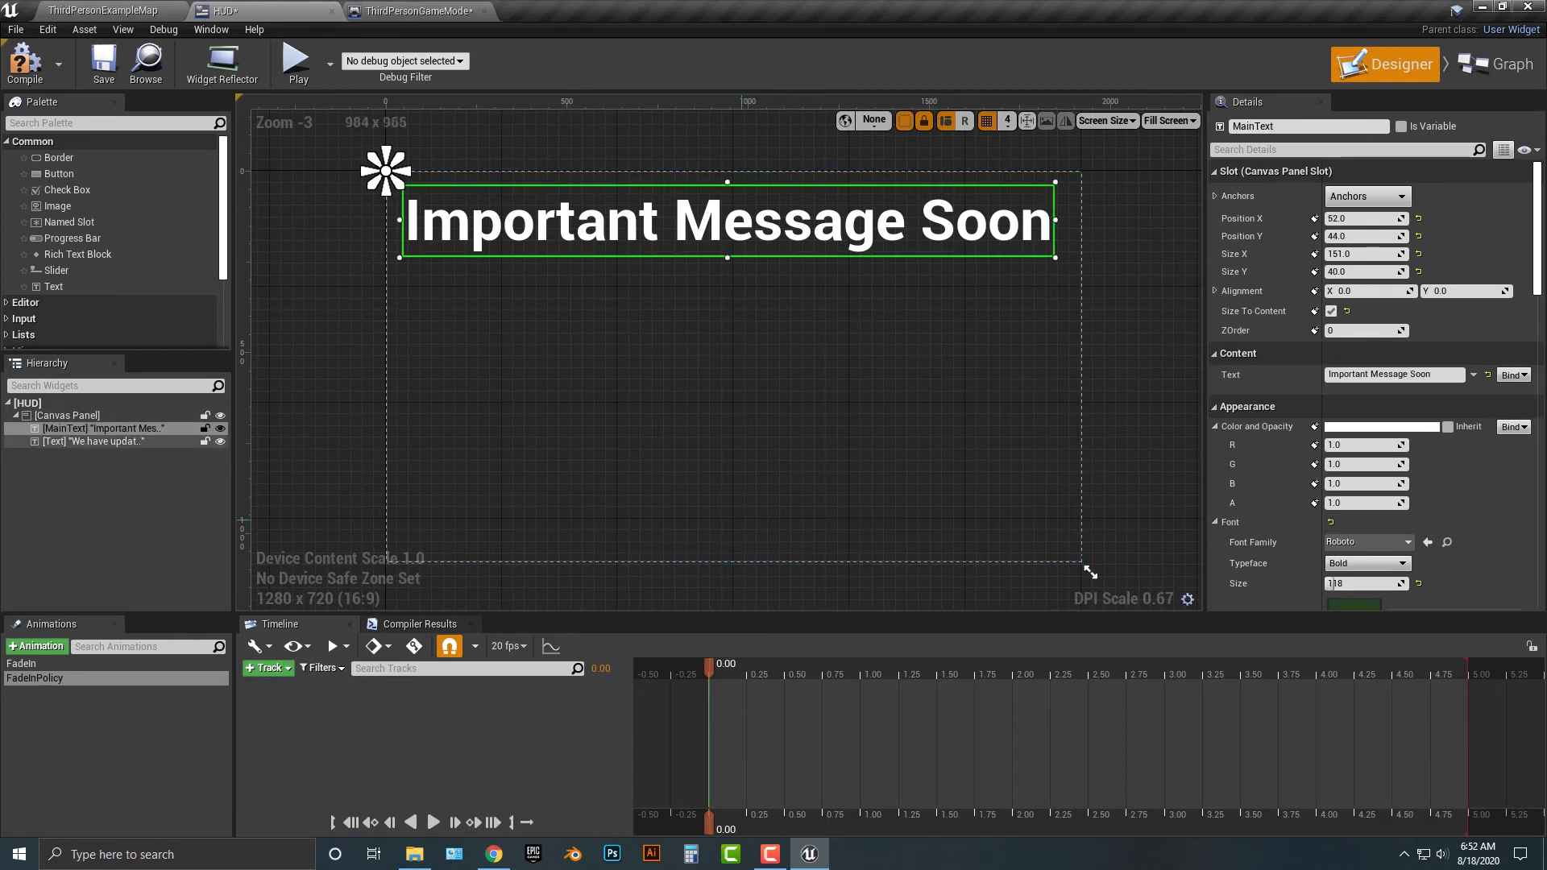
left_click(93, 441)
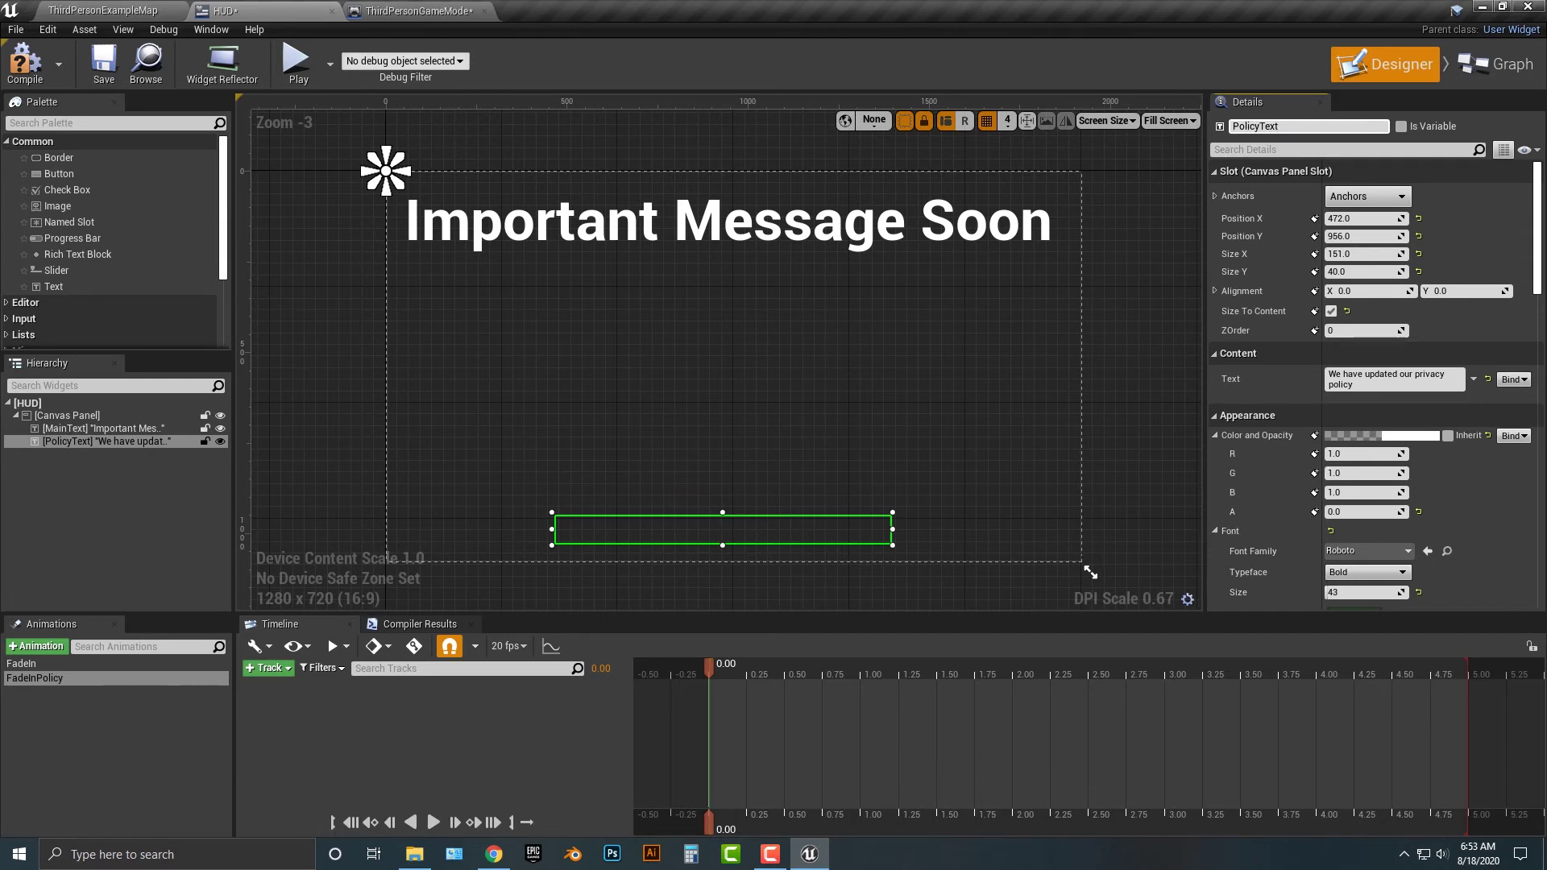
left_click(709, 322)
left_click(628, 530)
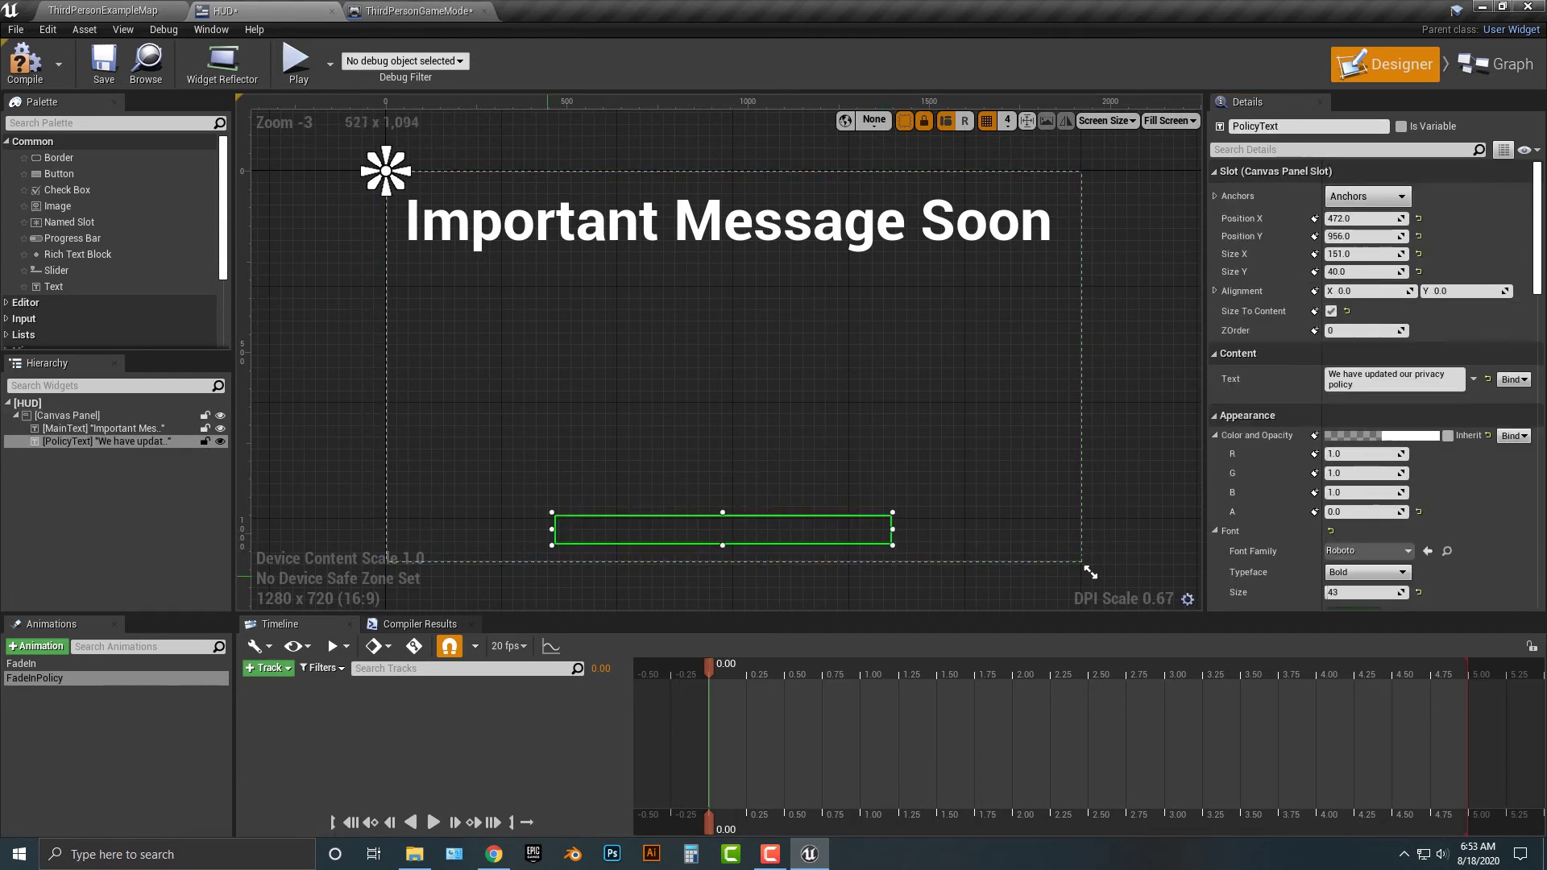
- Add PolicyText to the FadeInPolicy timeline with a Color and Opacity track, and expand its R, G, B and A channels
left_click(268, 668)
left_click(278, 682)
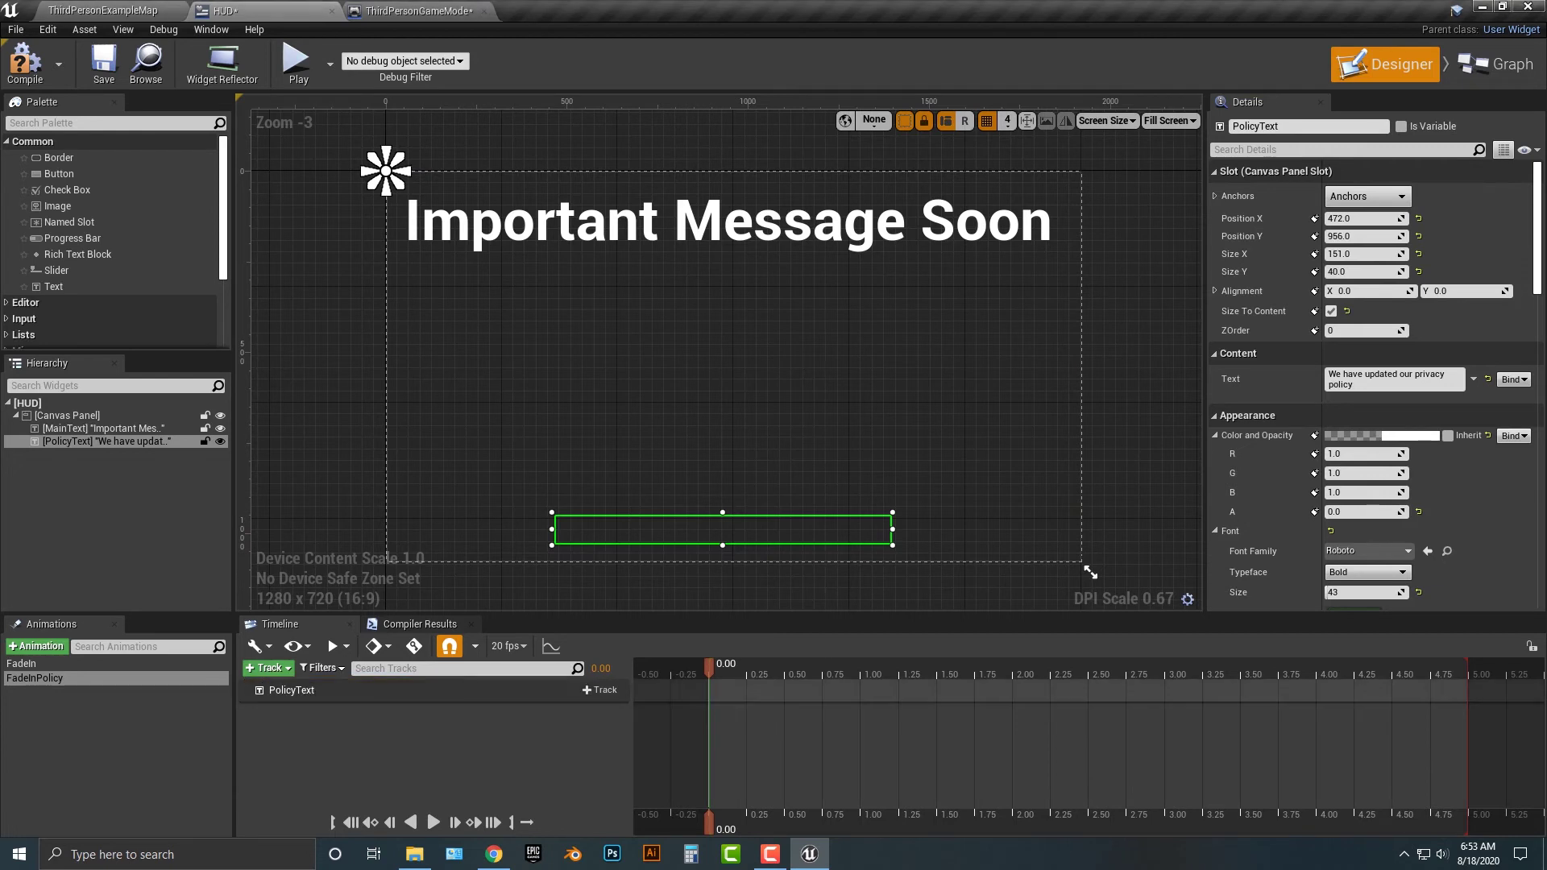
left_click(599, 690)
left_click(638, 495)
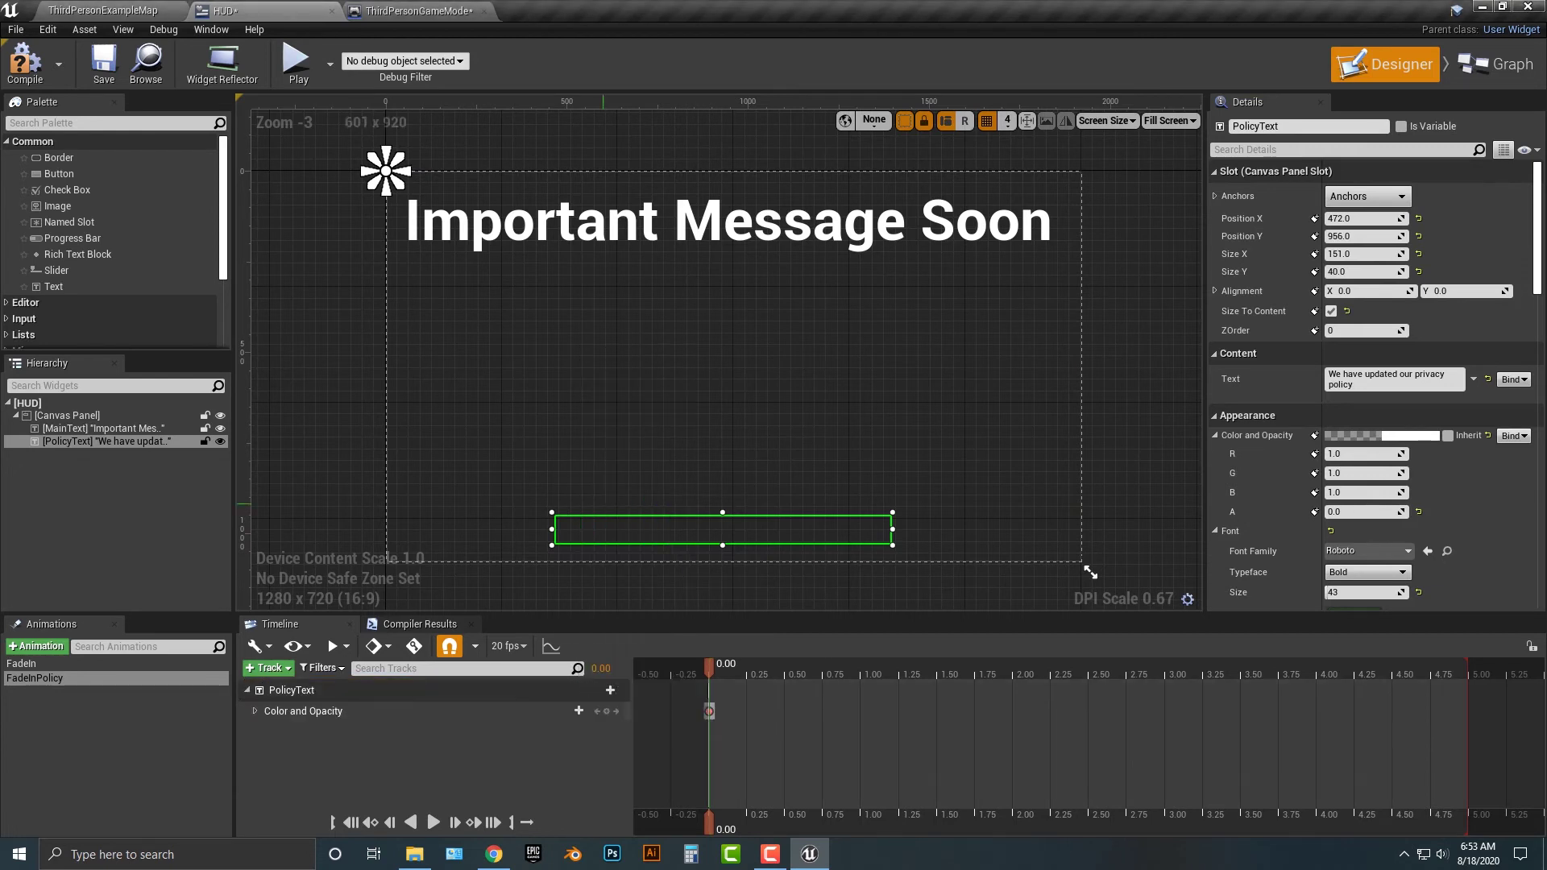
left_click(255, 711)
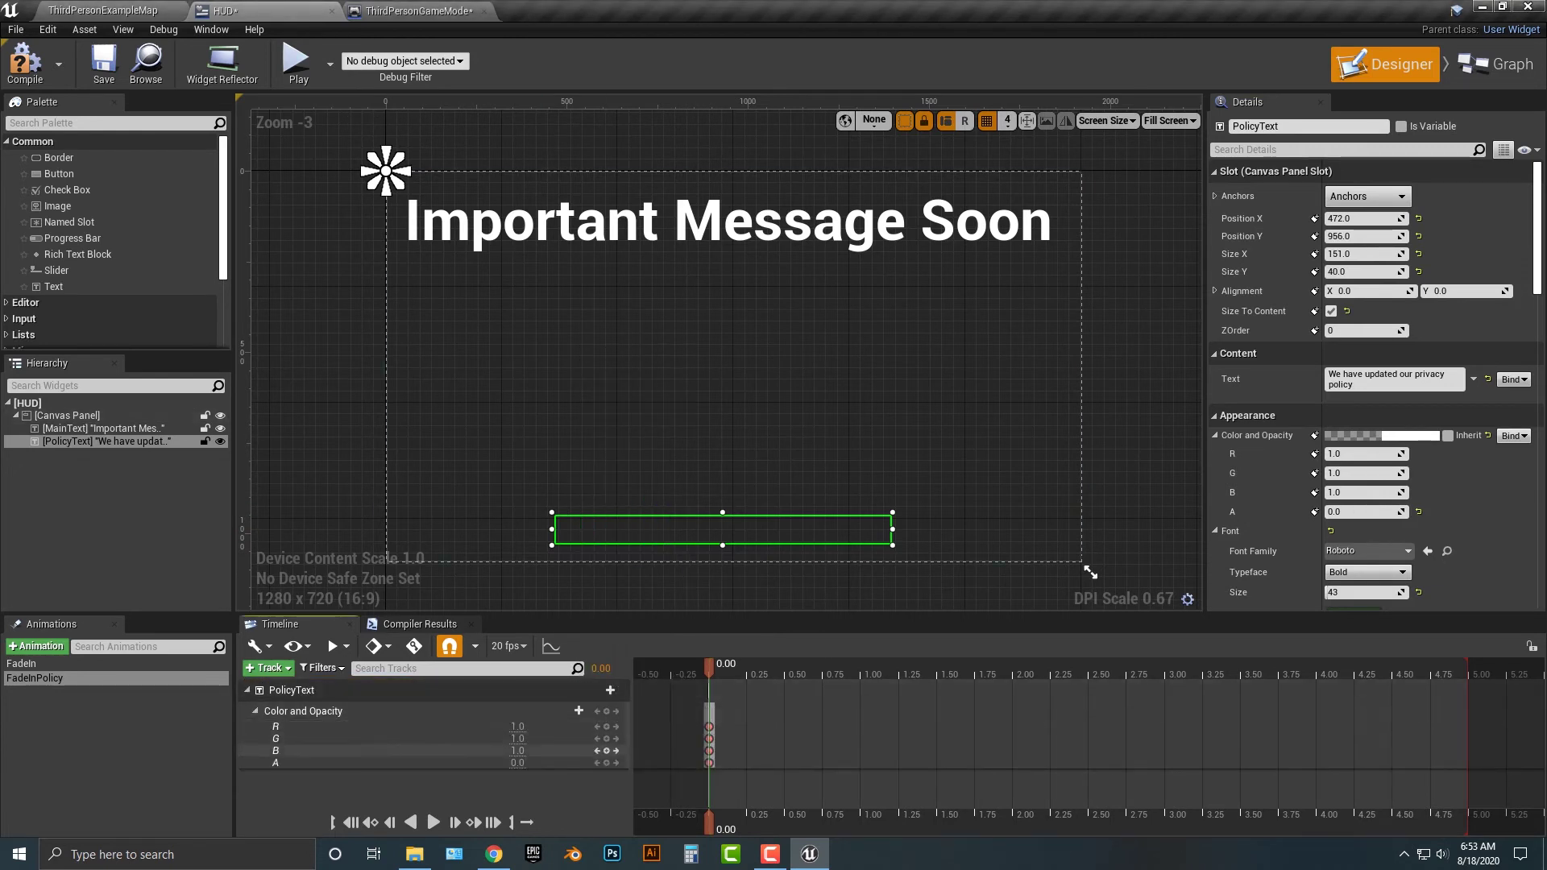
- Key PolicyText's alpha channel to 1.0 at 0.75 seconds in the FadeInPolicy timeline
left_click(275, 762)
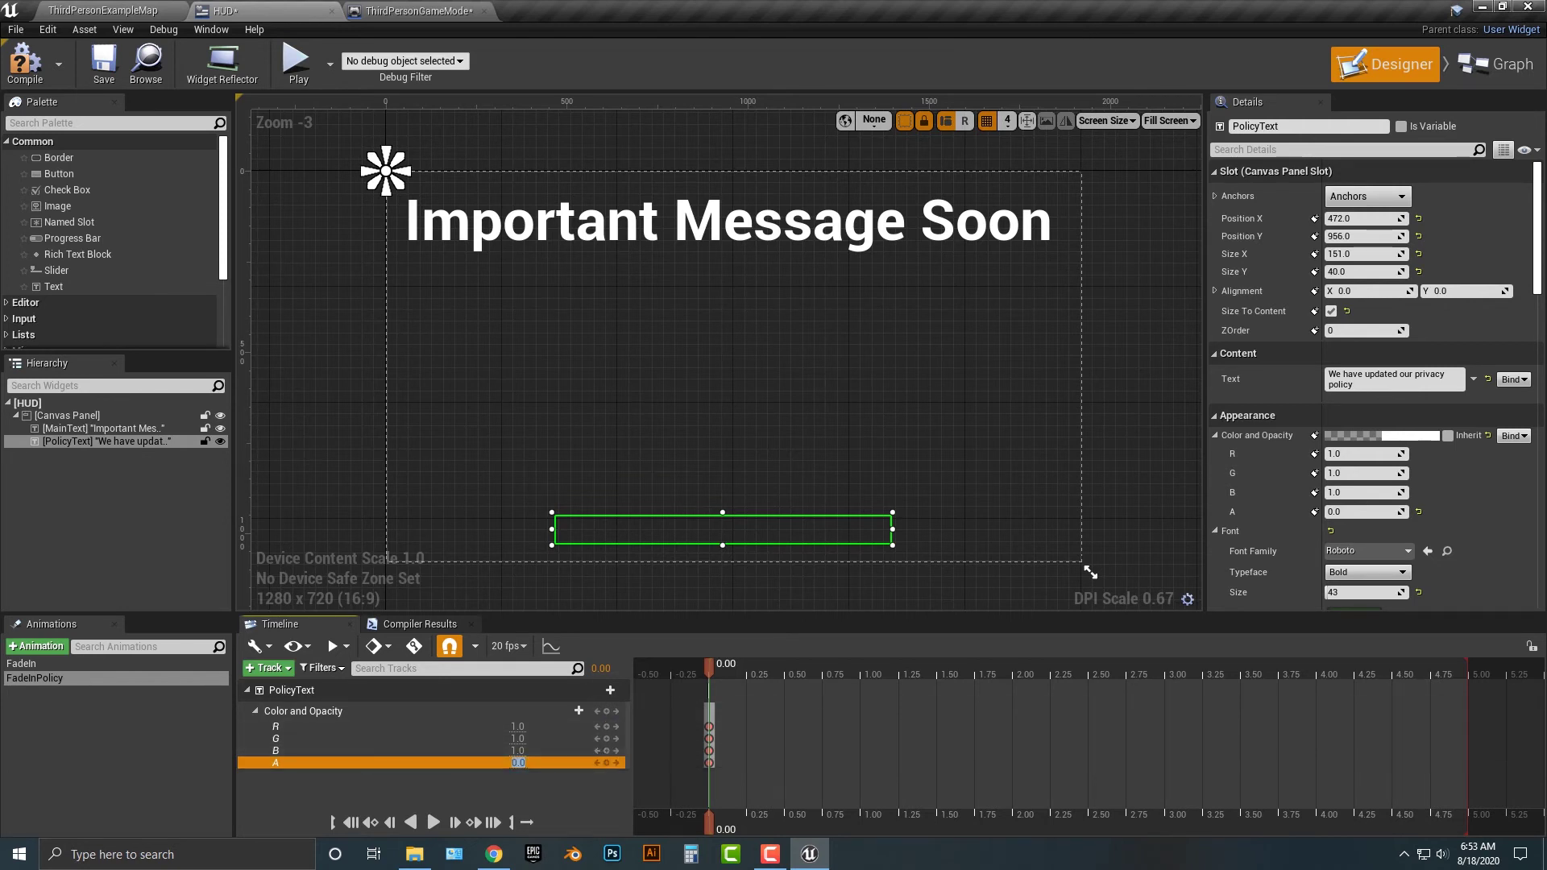
left_click_drag(709, 667, 822, 667)
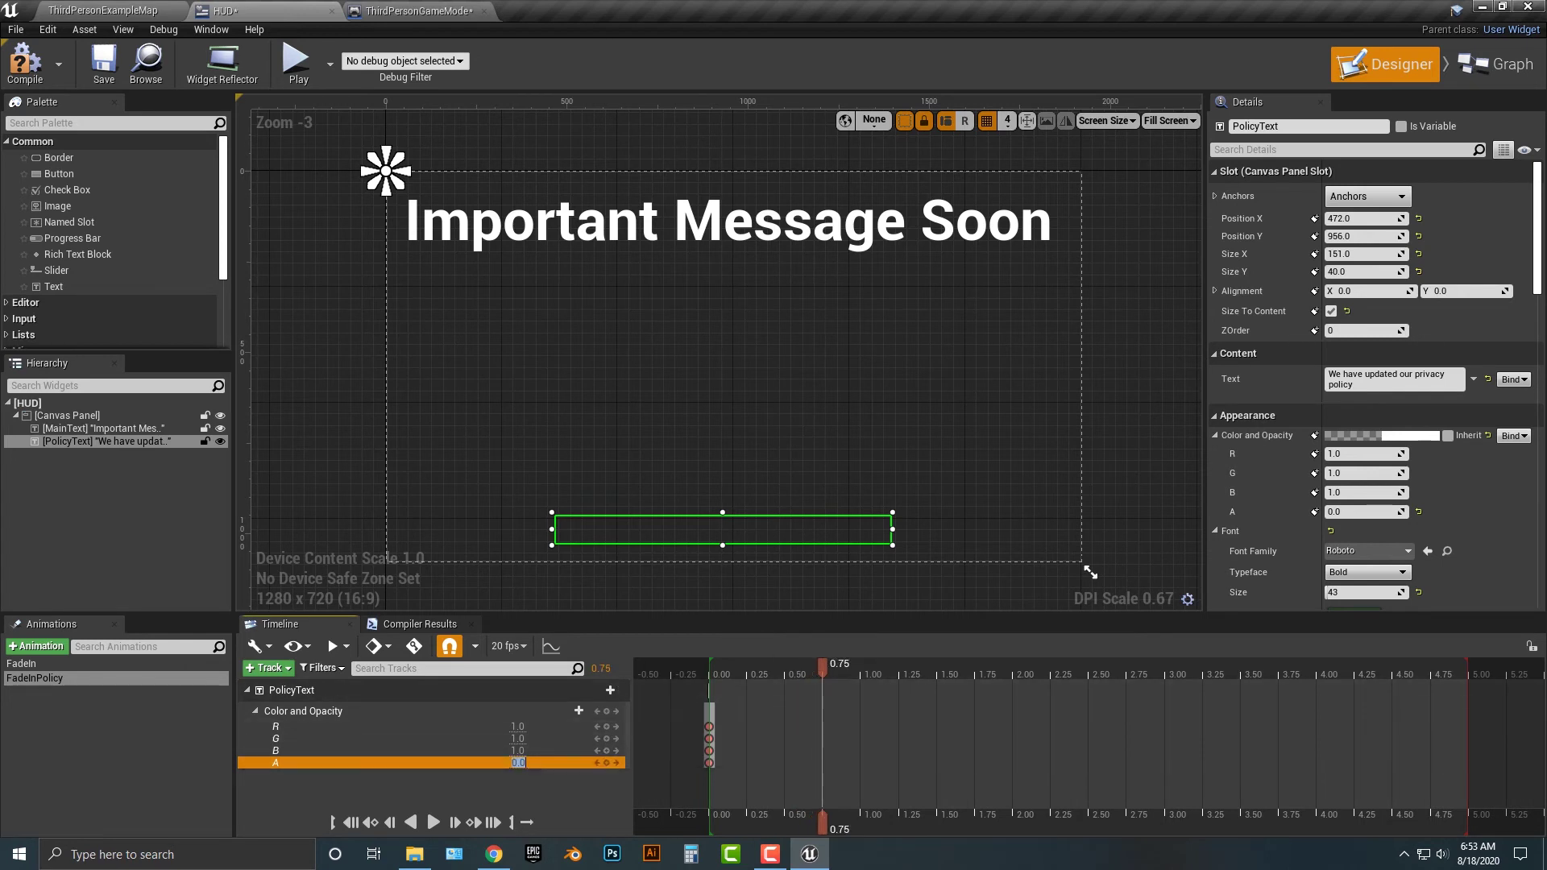
key("Return")
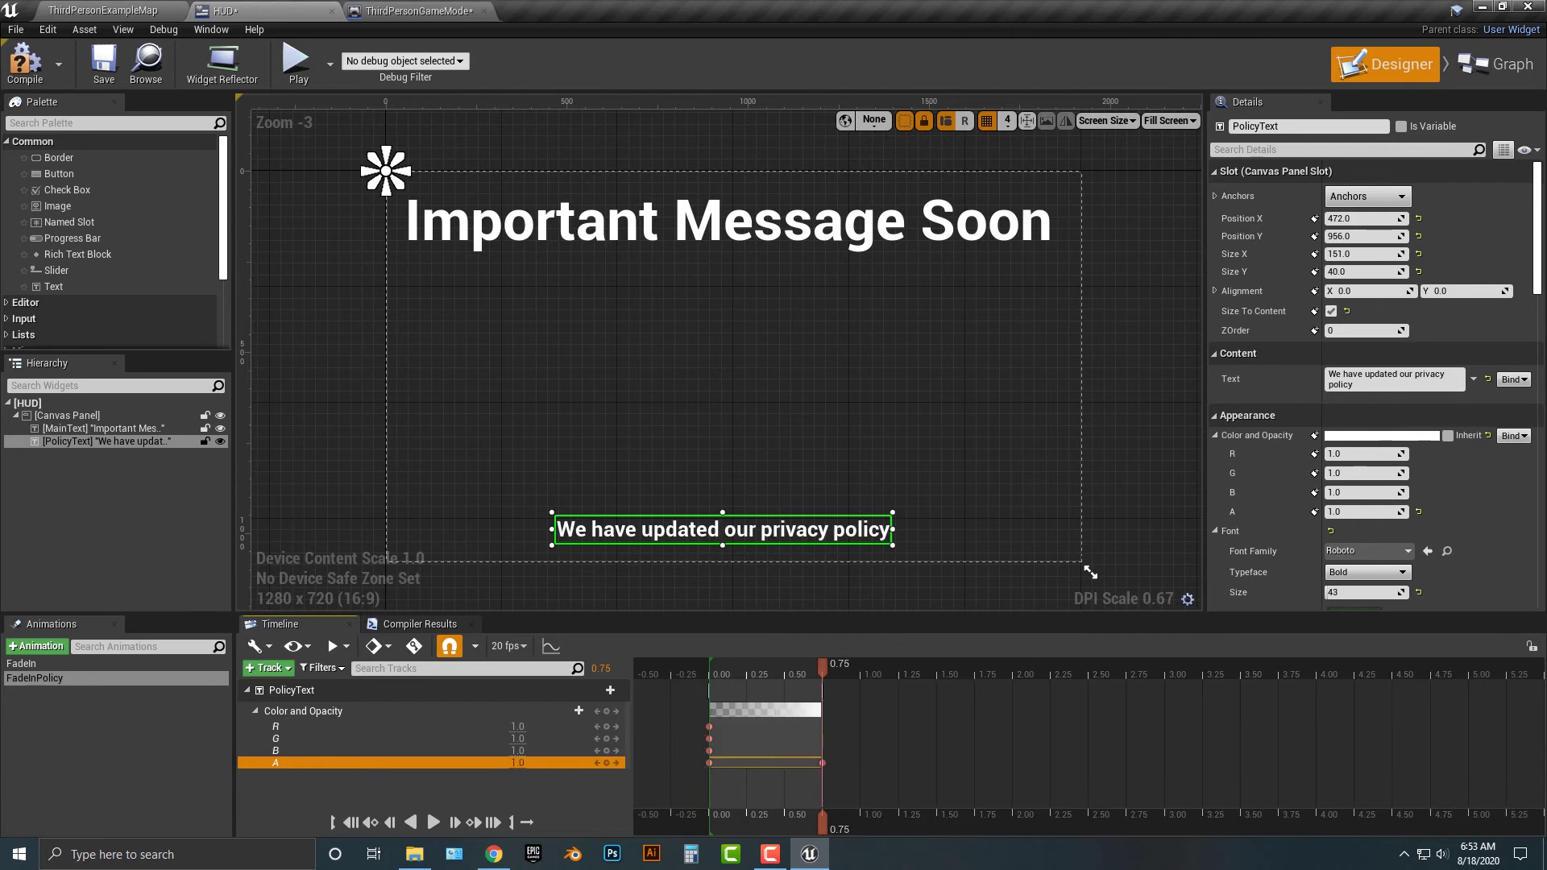
mouse_move(822, 667)
left_mouse_down()
mouse_move(710, 667)
mouse_move(822, 667)
left_mouse_up()
- In the HUD Event Graph, connect a FadeInPolicy reference to the last Play Animation node's In Animation and place it below the execution wire
left_click(391, 10)
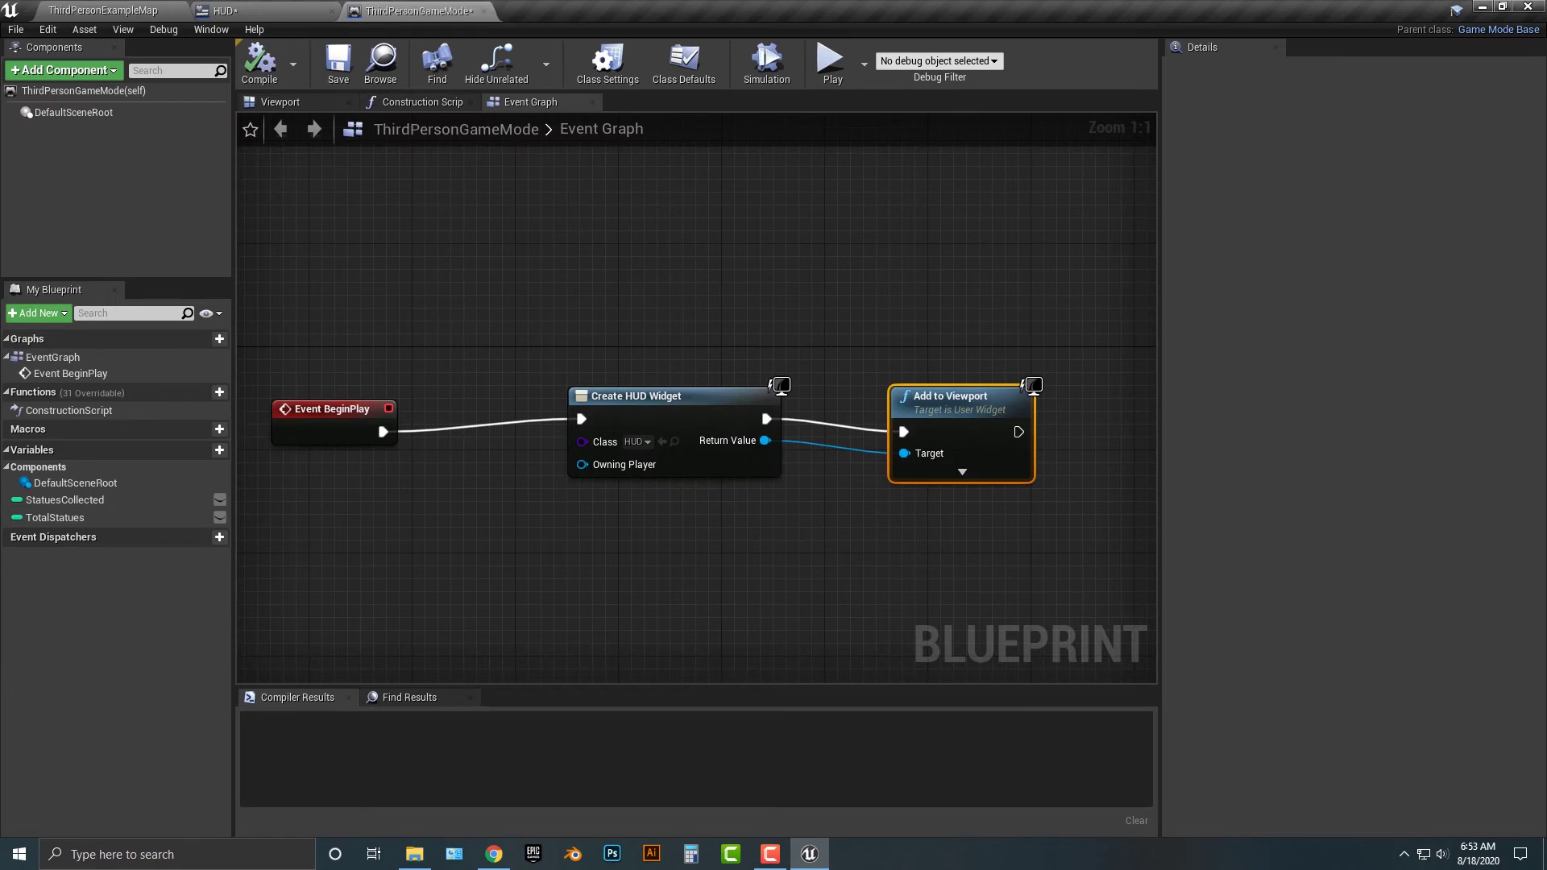
left_click(270, 11)
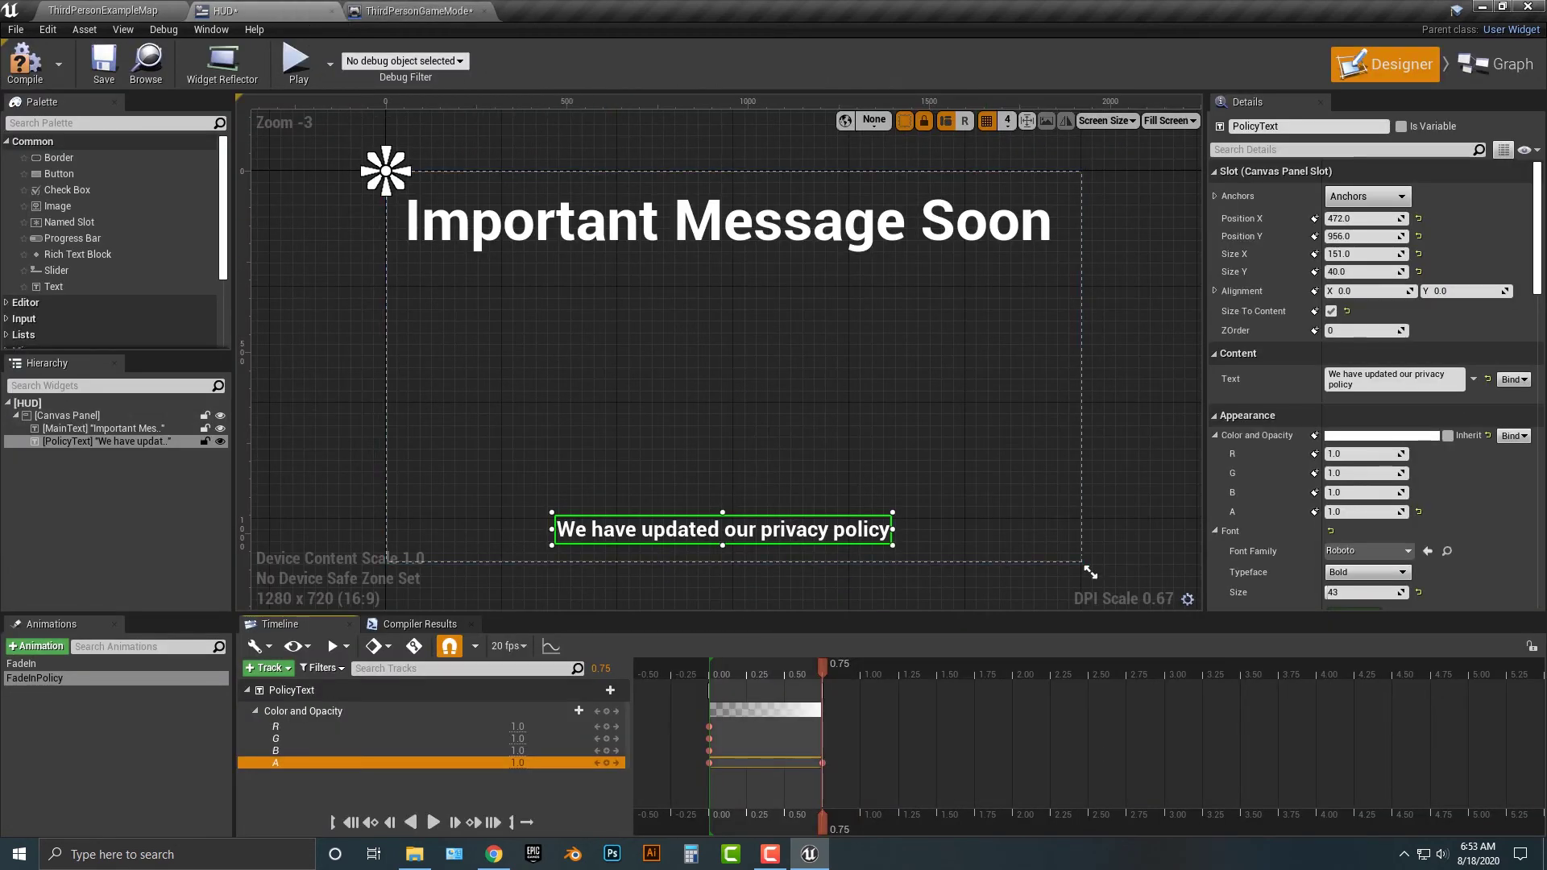
left_click(1495, 65)
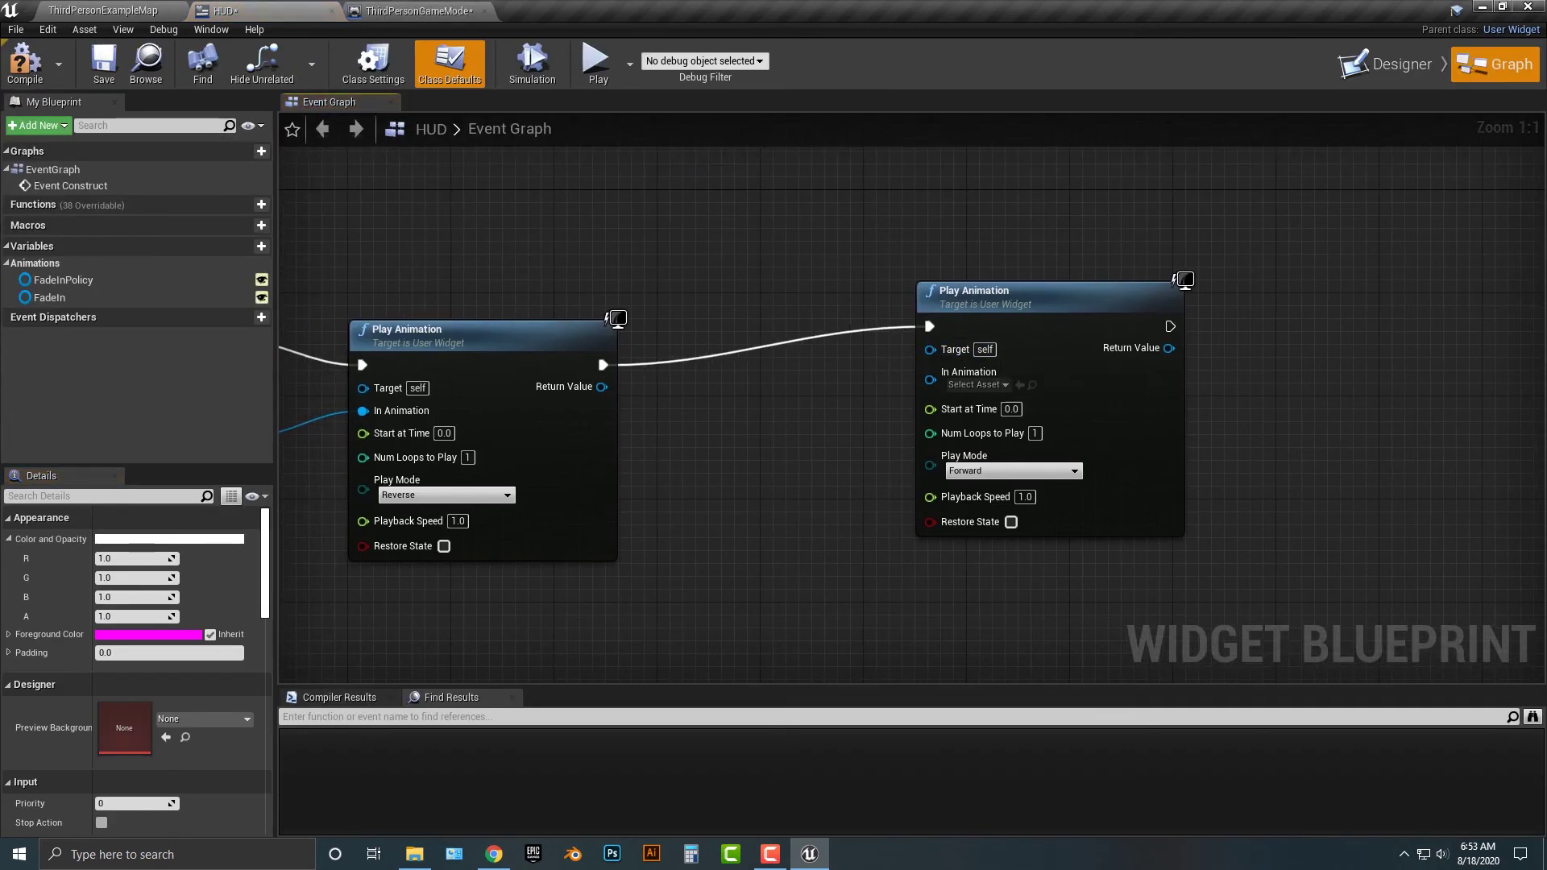
left_click_drag(63, 280, 930, 378)
left_click_drag(819, 370, 798, 448)
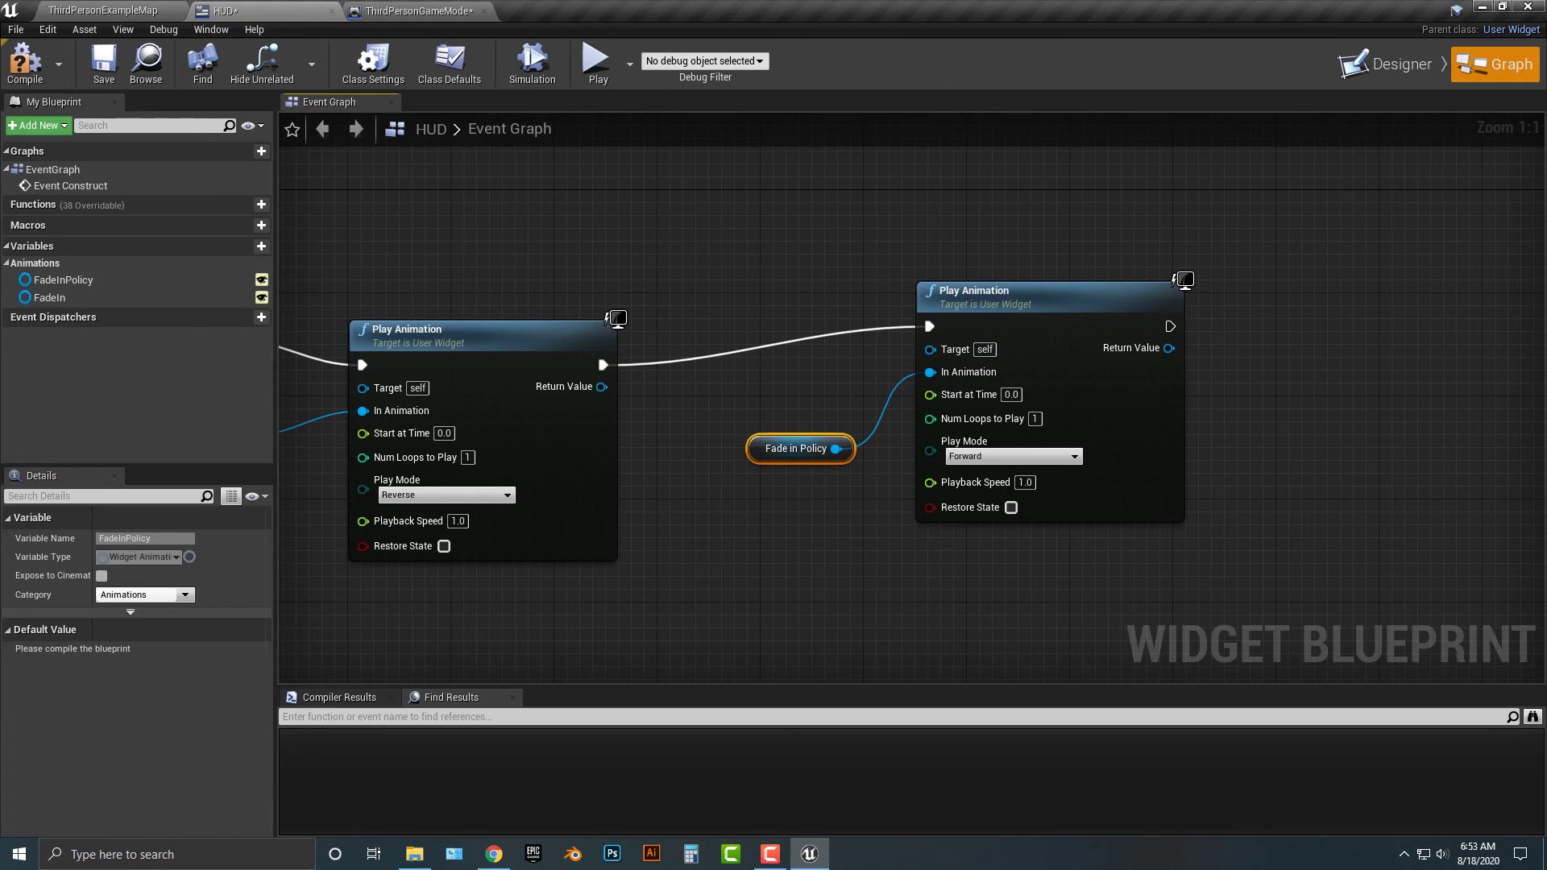
- Insert a Delay node with a duration of 1.0 between the reversed and FadeInPolicy Play Animation nodes, and play-test the HUD
right_click_drag(640, 228, 586, 196)
right_click_drag(812, 238, 811, 246)
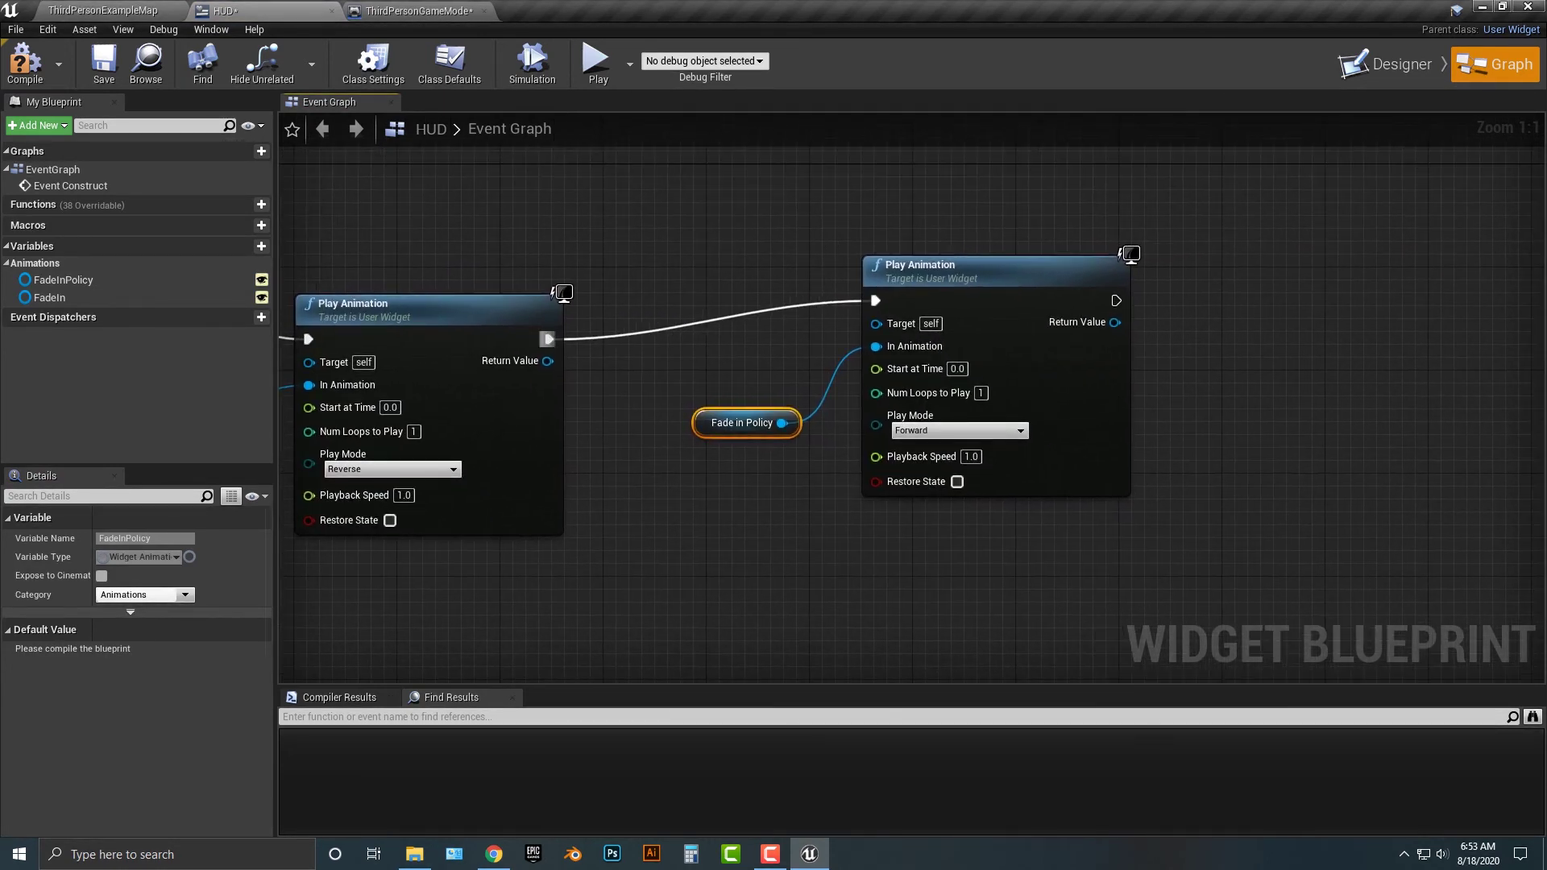
left_click_drag(548, 339, 664, 231)
type("delay")
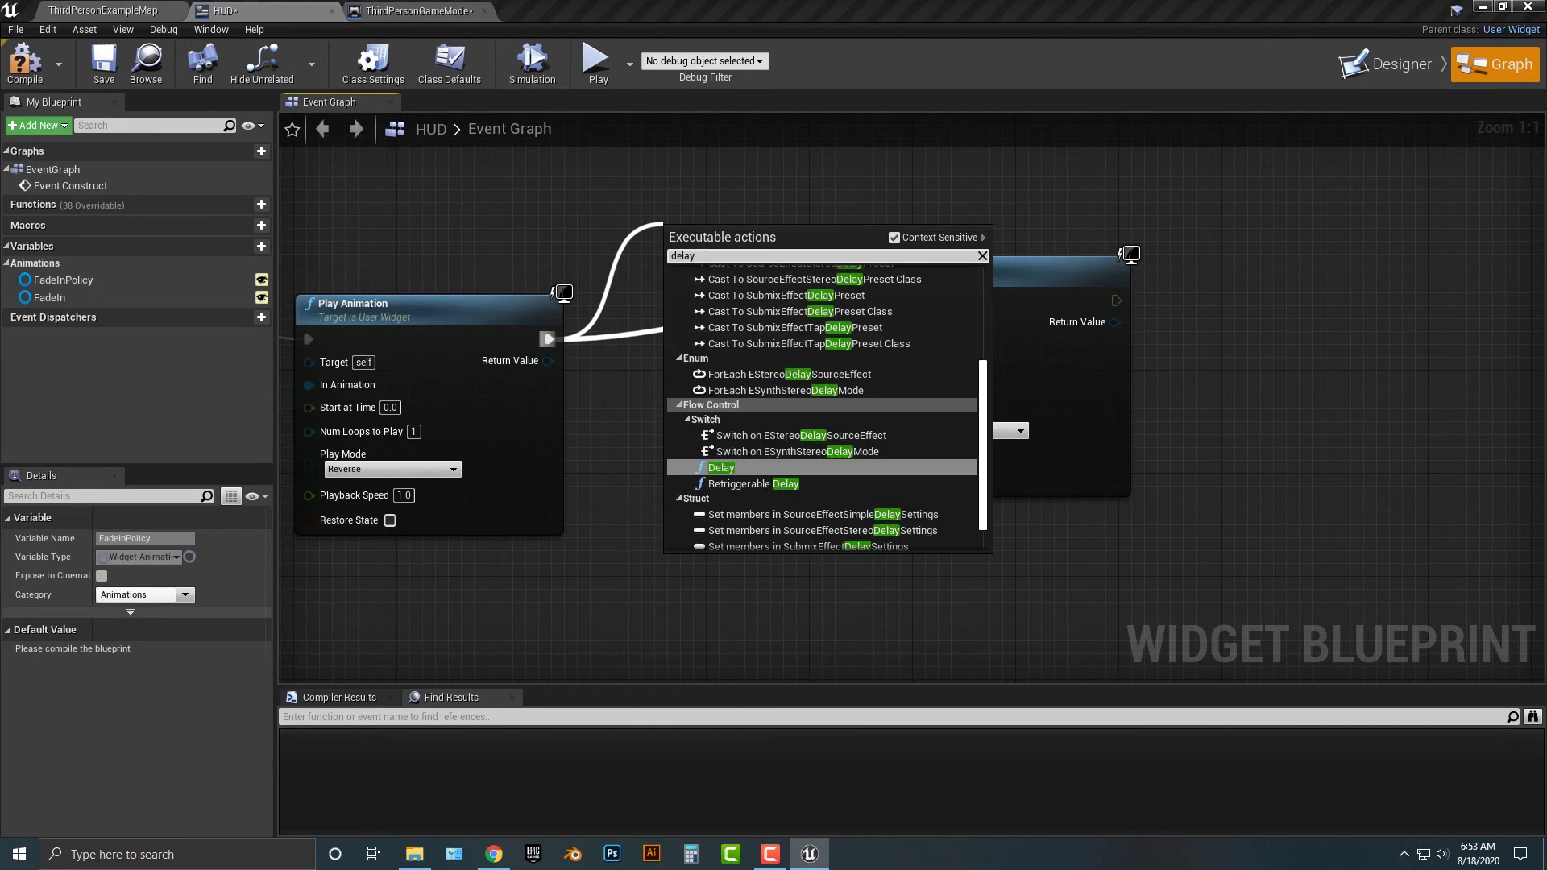
key("Return")
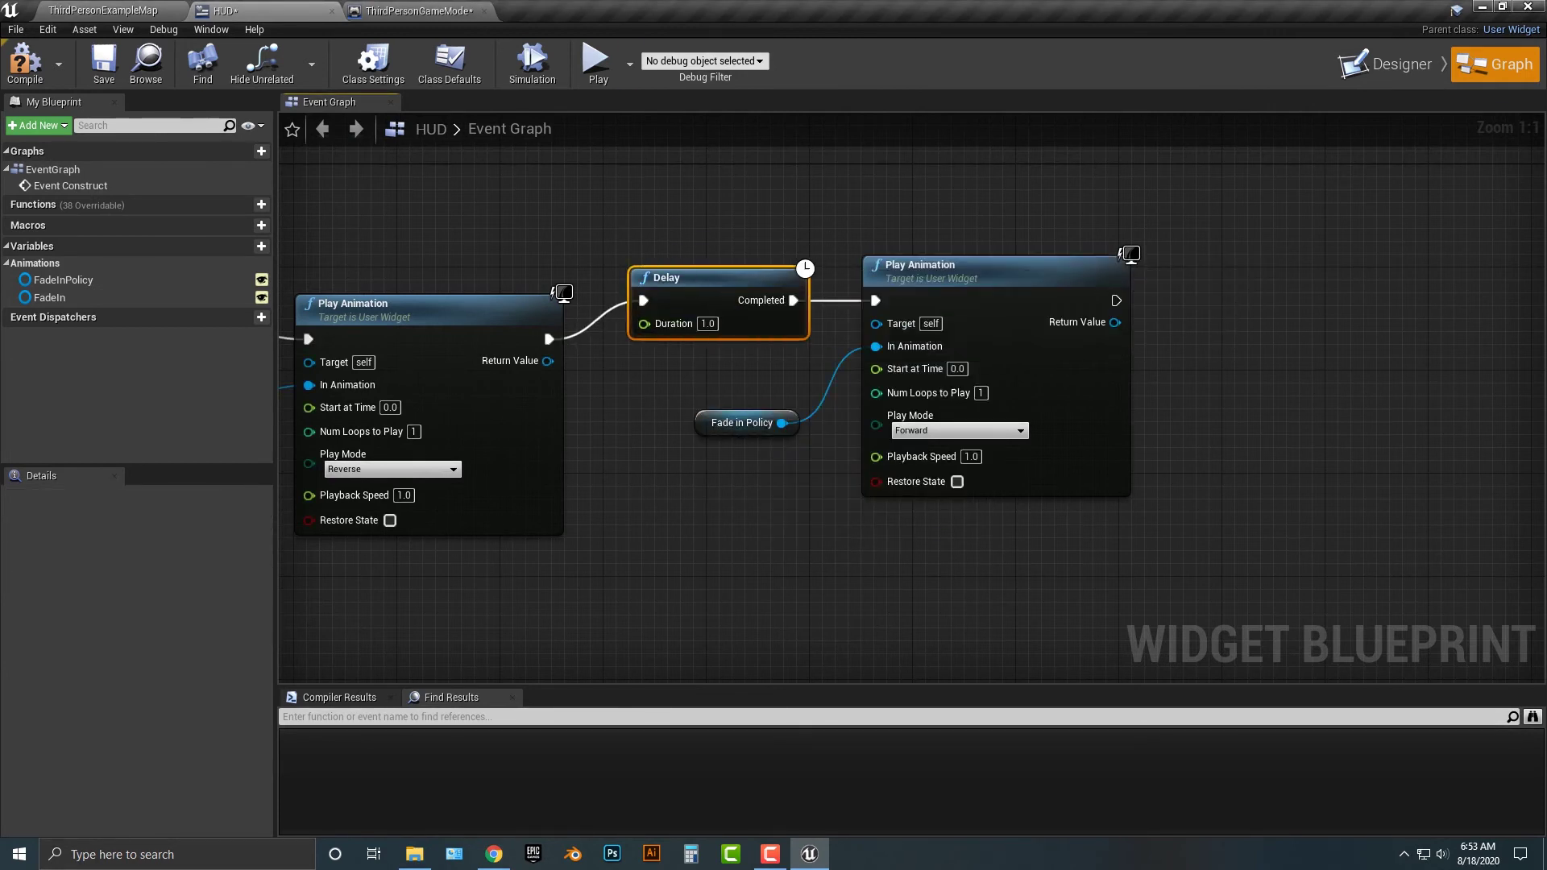
left_click(598, 63)
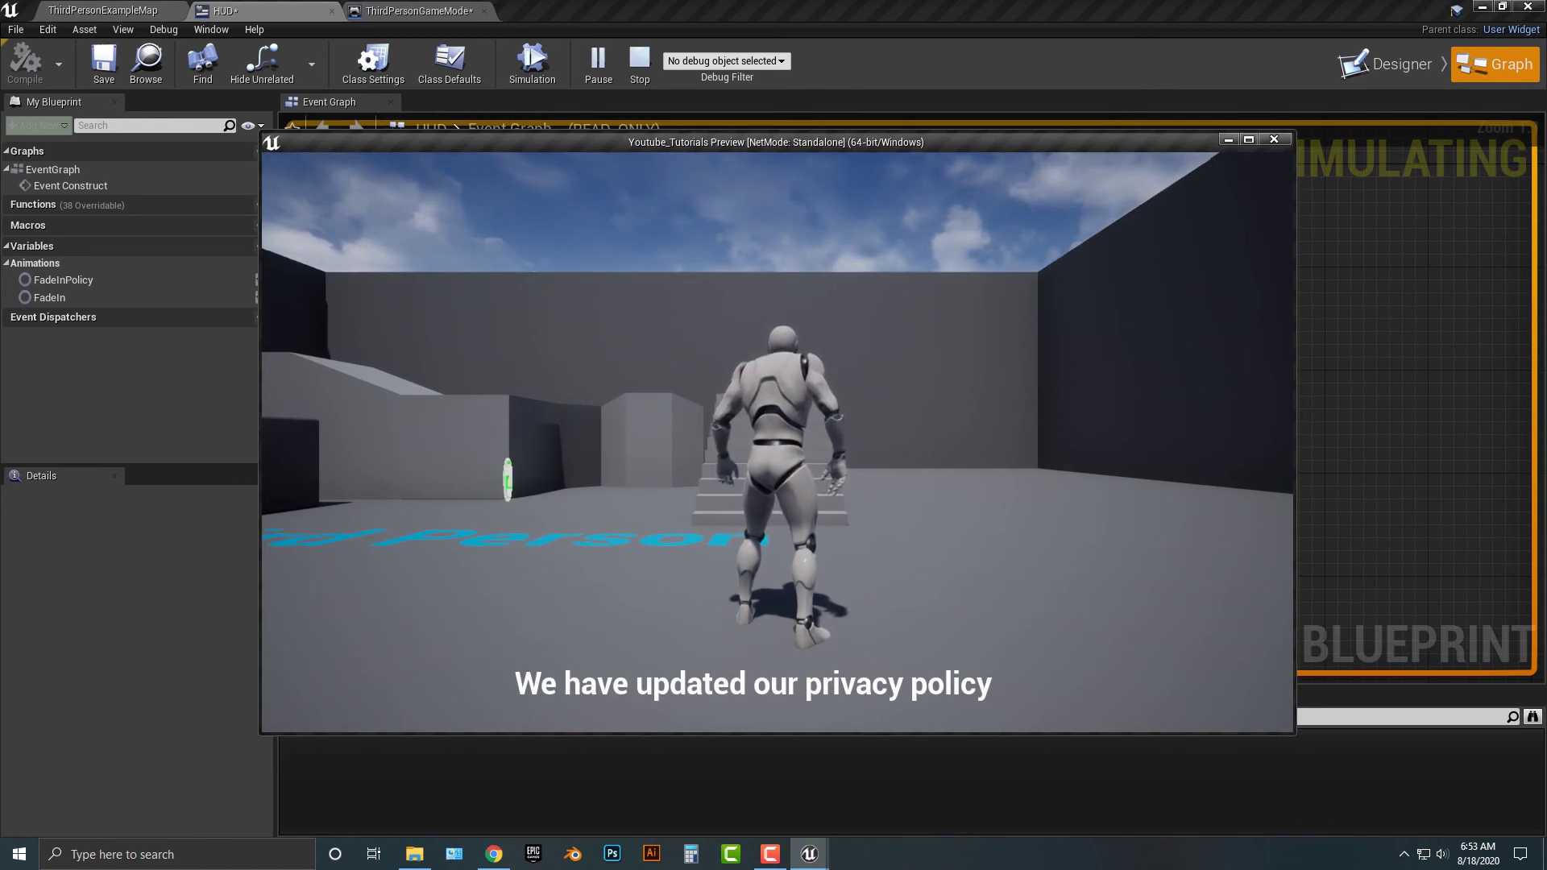
key("Escape")
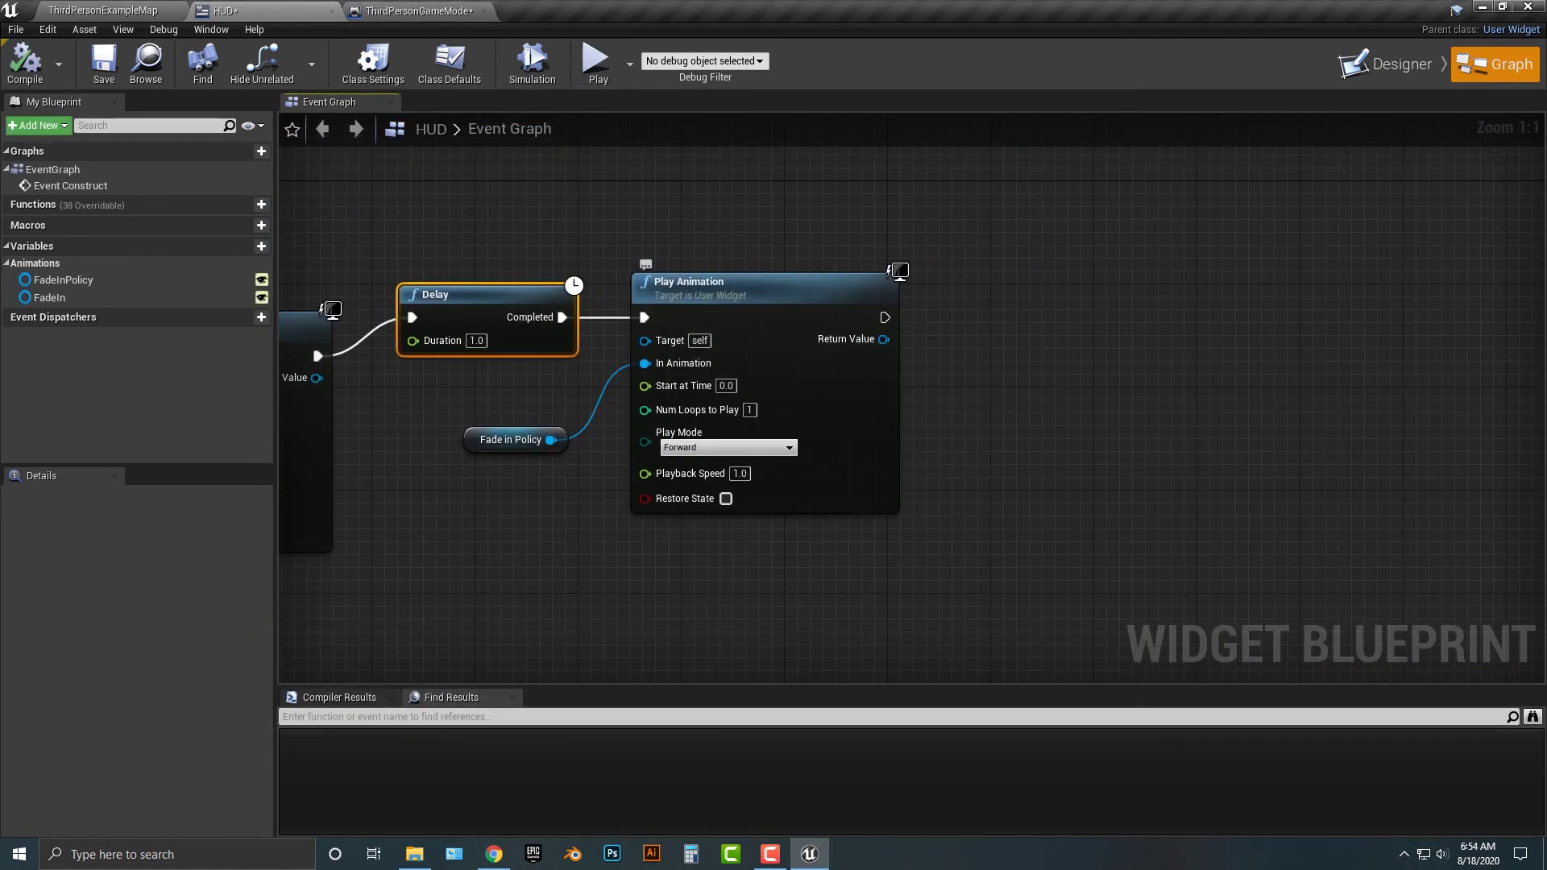
- Shift the FadeInPolicy Play Animation node slightly right, duplicate it, and place the copy farther along the graph
left_click(725, 292)
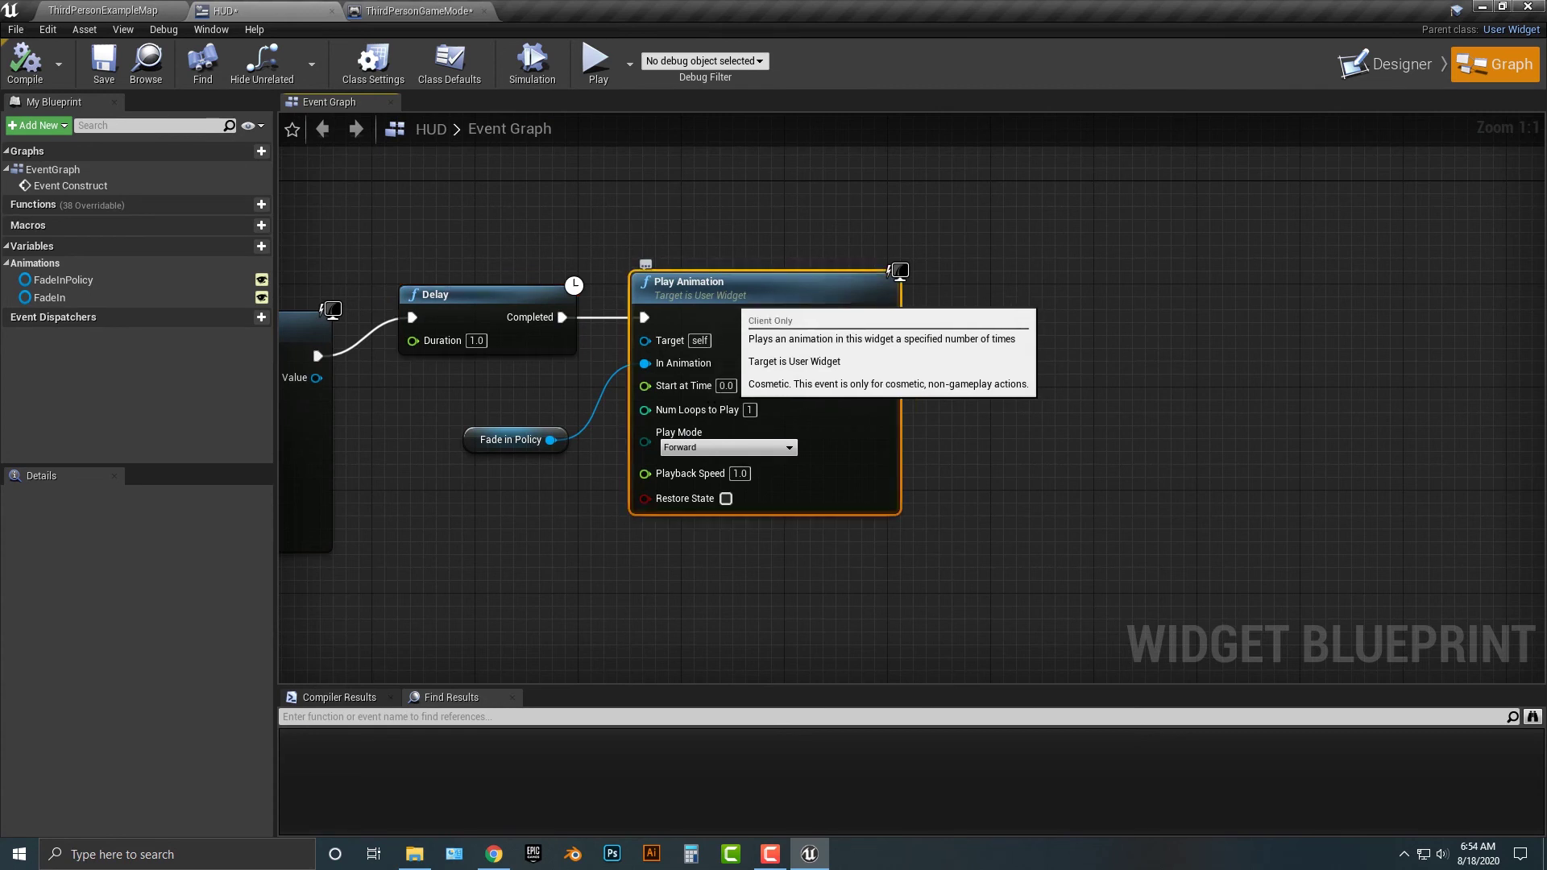
key("ctrl+z")
left_click_drag(751, 288, 785, 293)
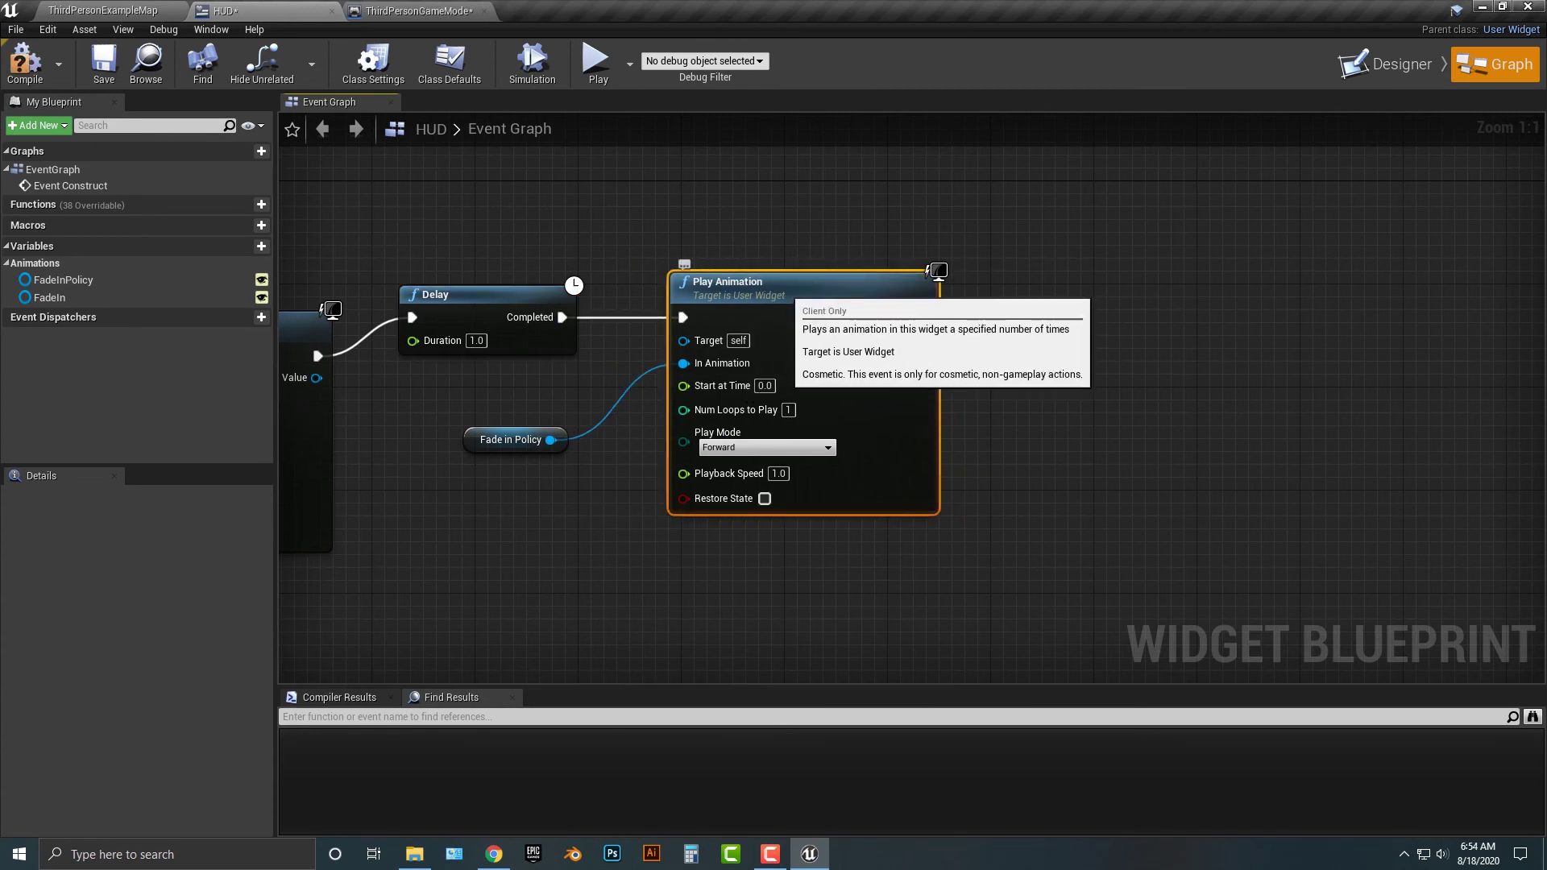
key("ctrl+shift+w")
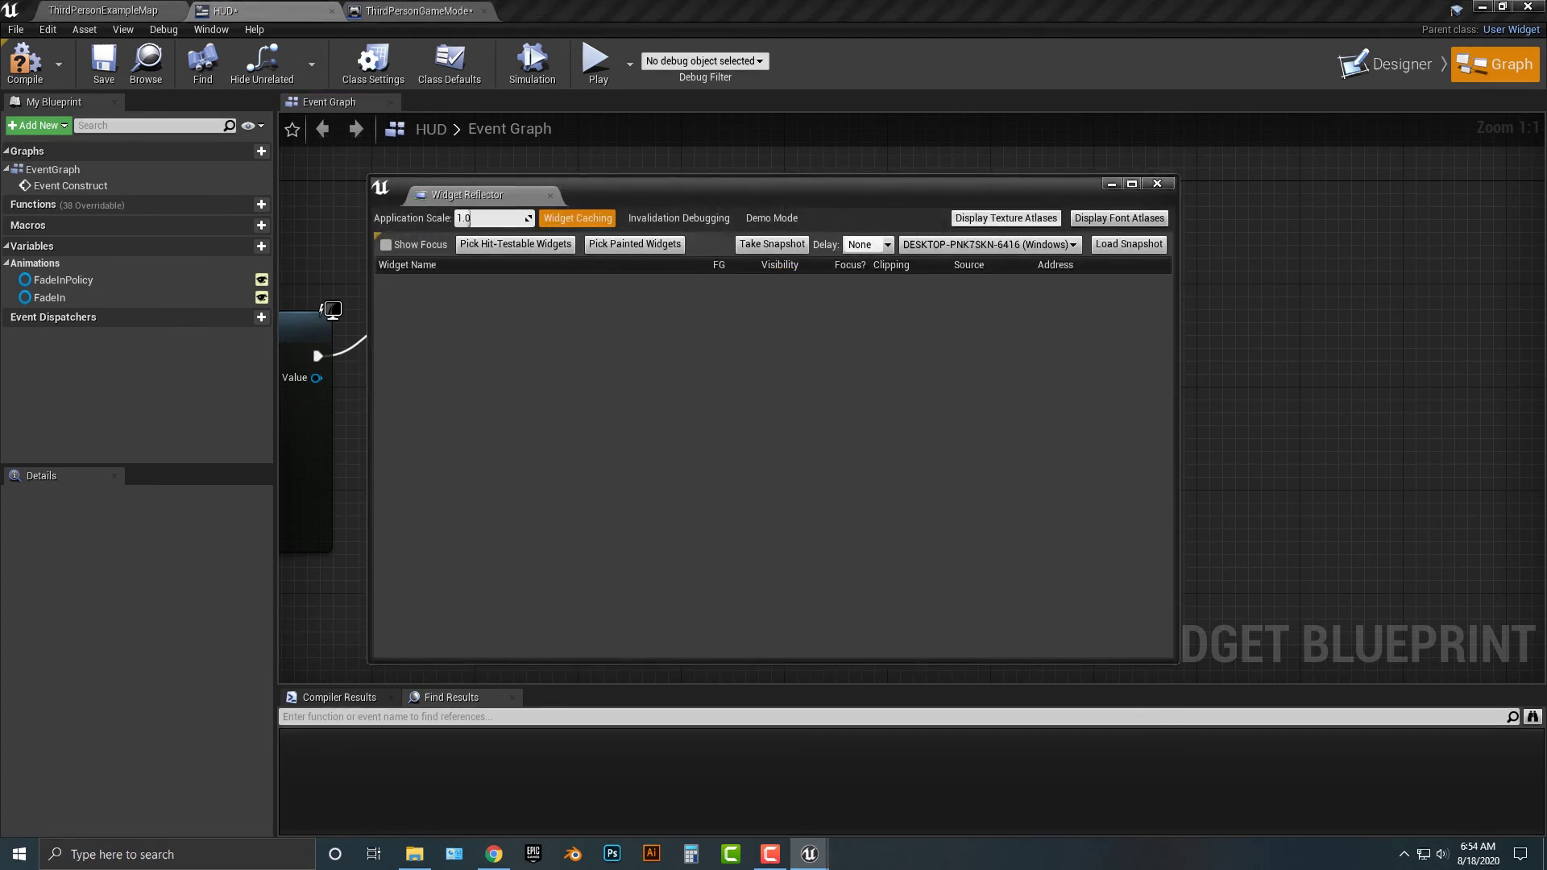
left_click(1158, 184)
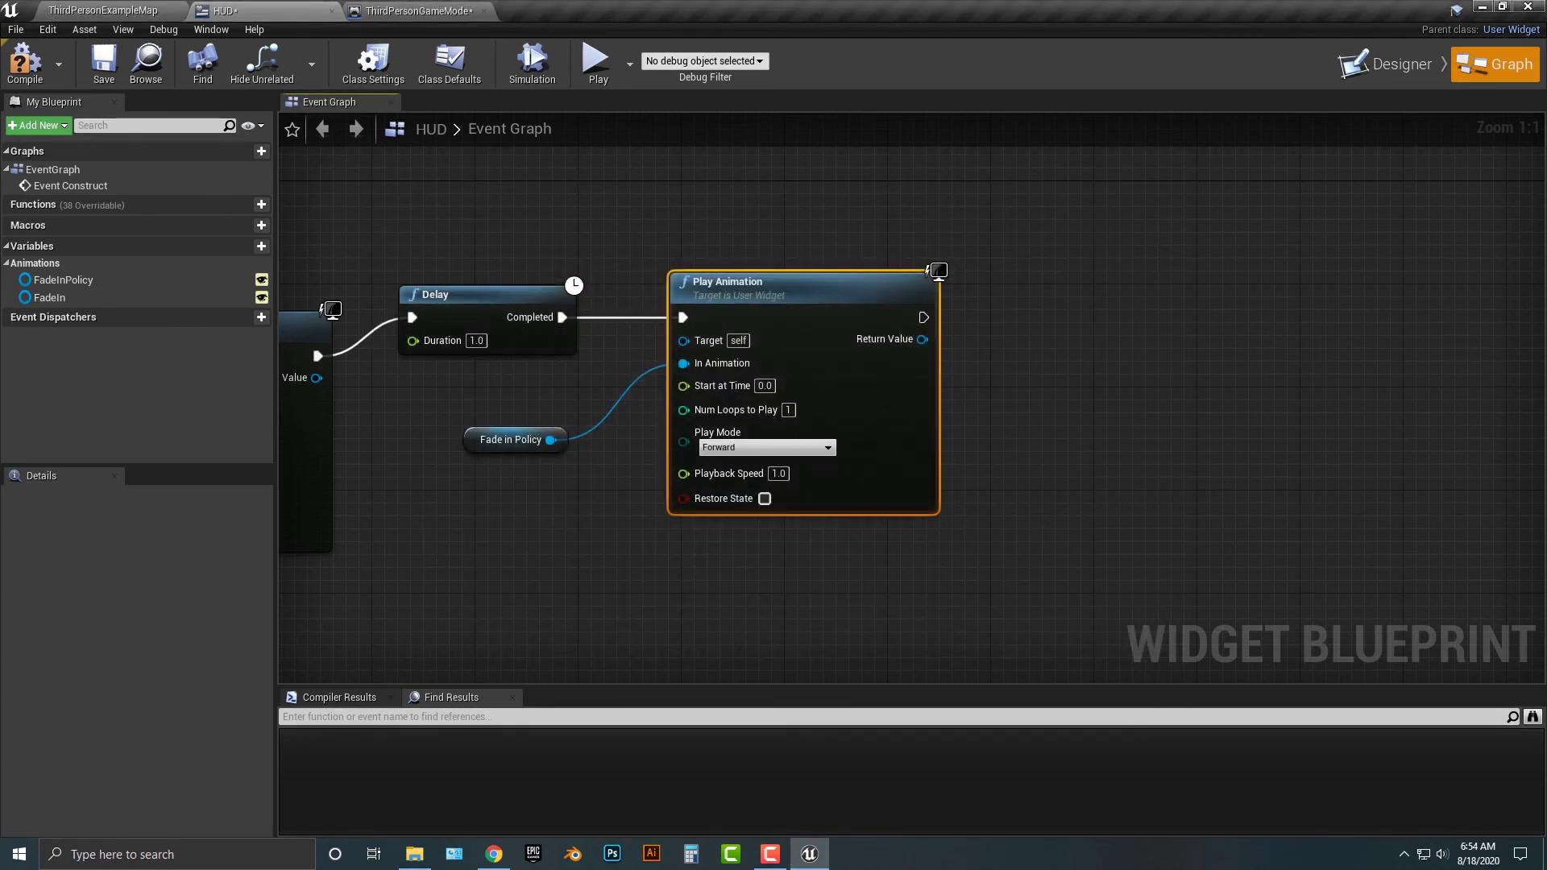
key("ctrl+d")
left_click_drag(855, 294, 1172, 282)
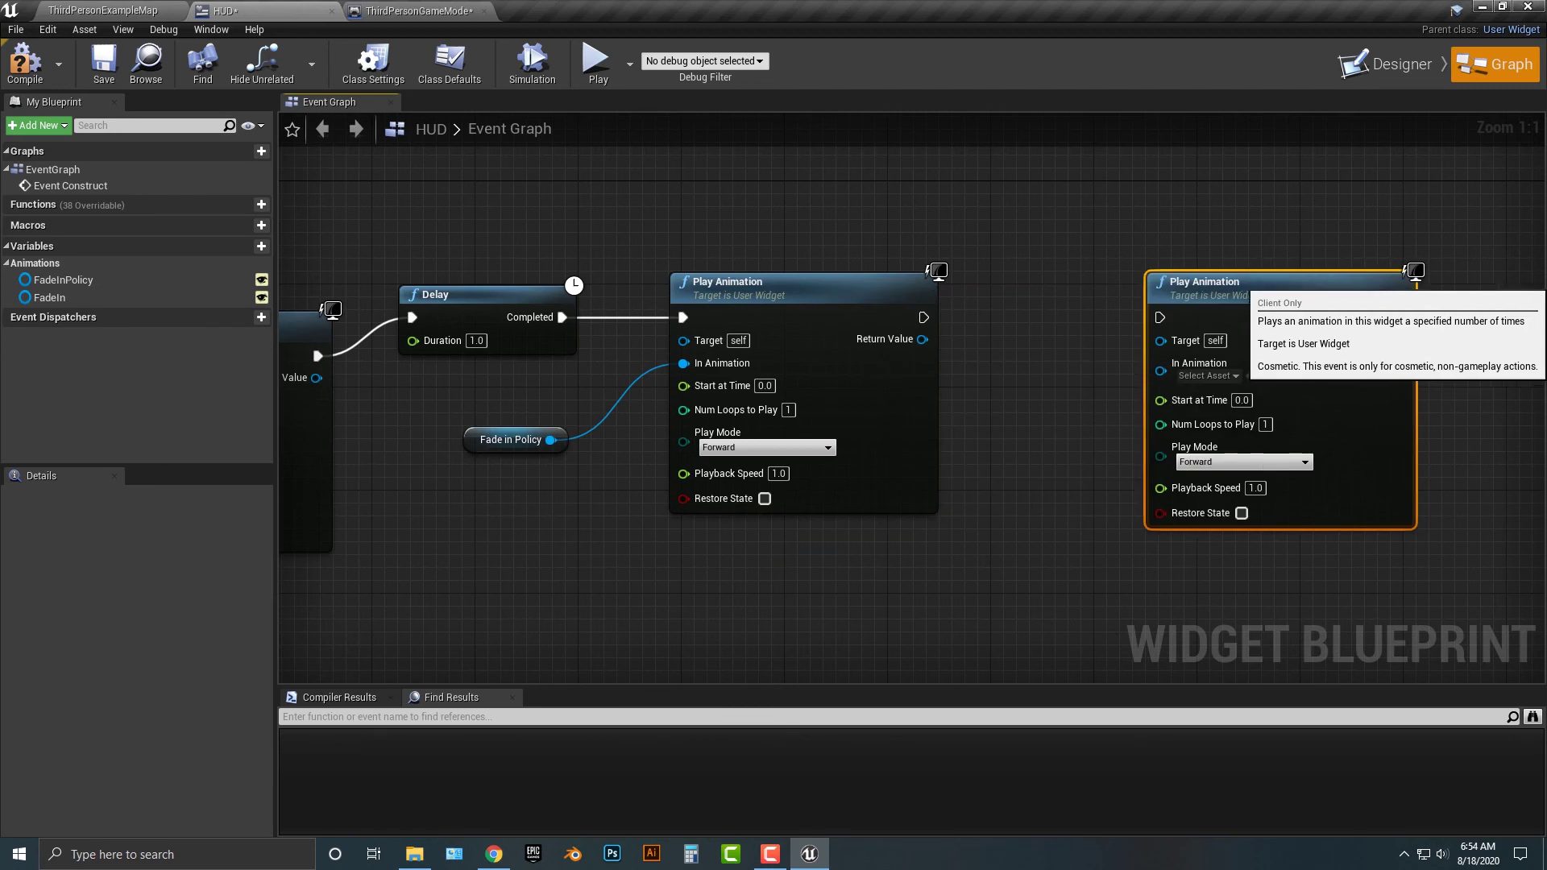
- Chain the FadeInPolicy Play Animation node's execution into its copy and supply the copy's In Animation with a second Fade in Policy reference
left_click_drag(923, 316, 1160, 318)
left_click_drag(550, 440, 1173, 371)
left_click(500, 475)
left_click(506, 440)
key("ctrl+w")
- Set the copied Play Animation node's Play Mode to Reverse and play-test the HUD
left_click(1257, 447)
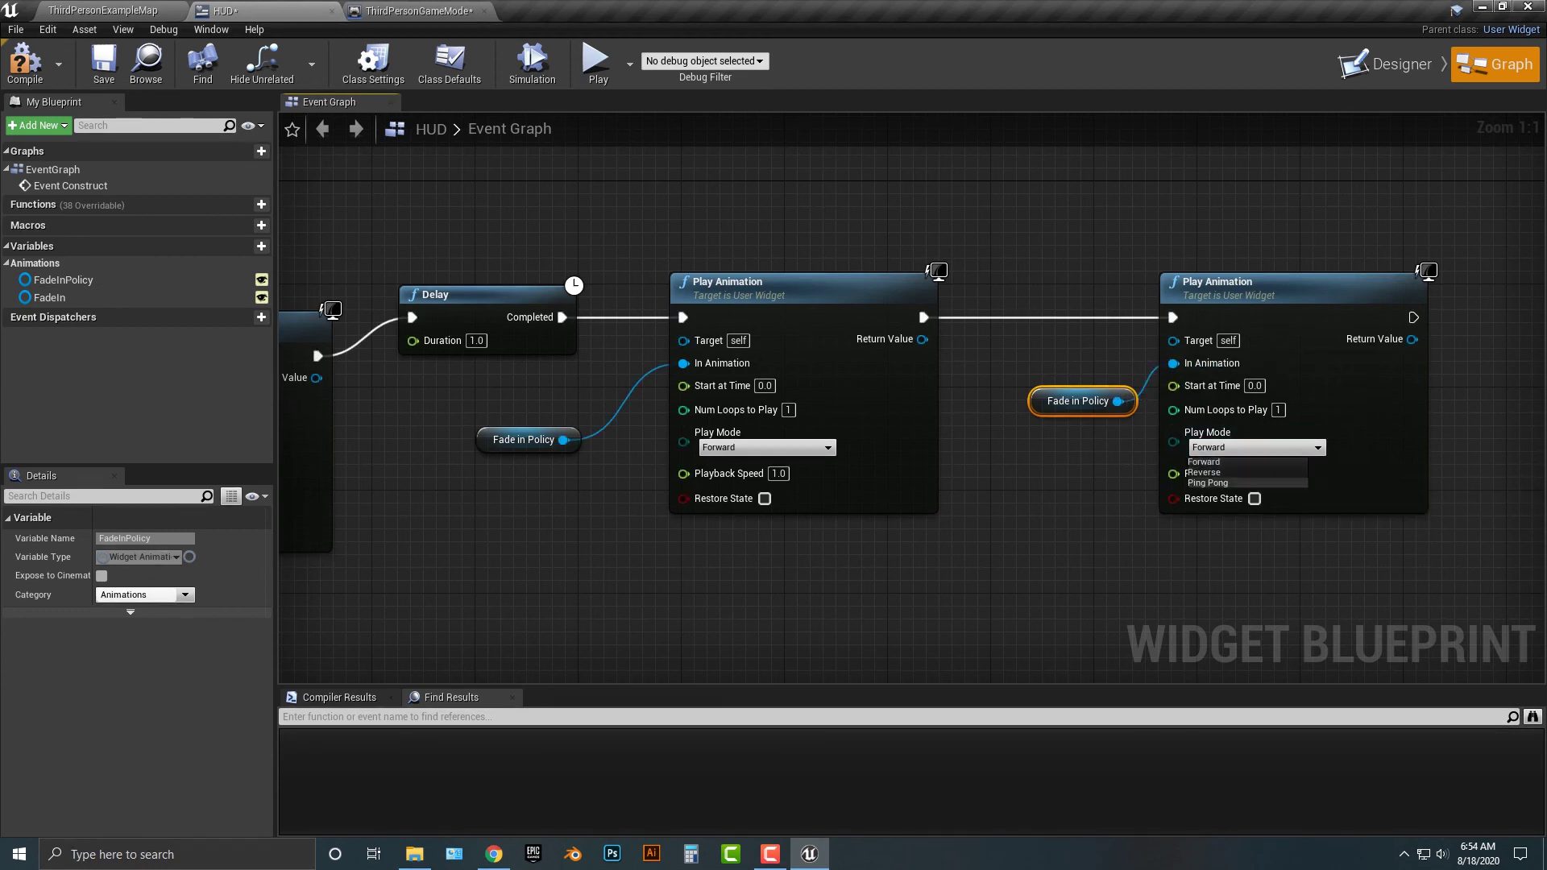
left_click(1205, 473)
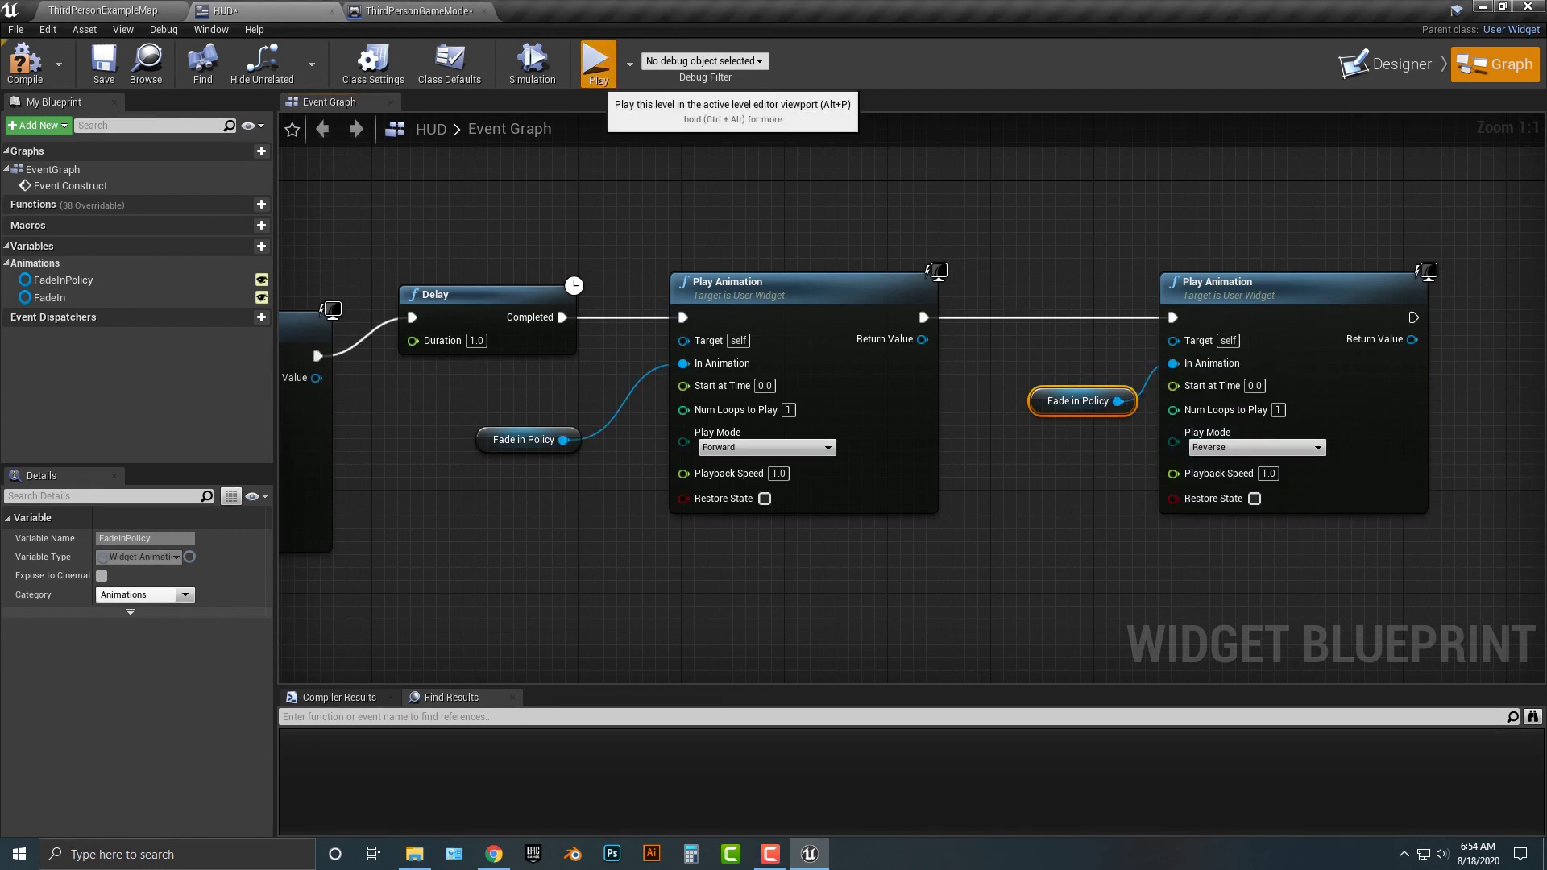
left_click(596, 60)
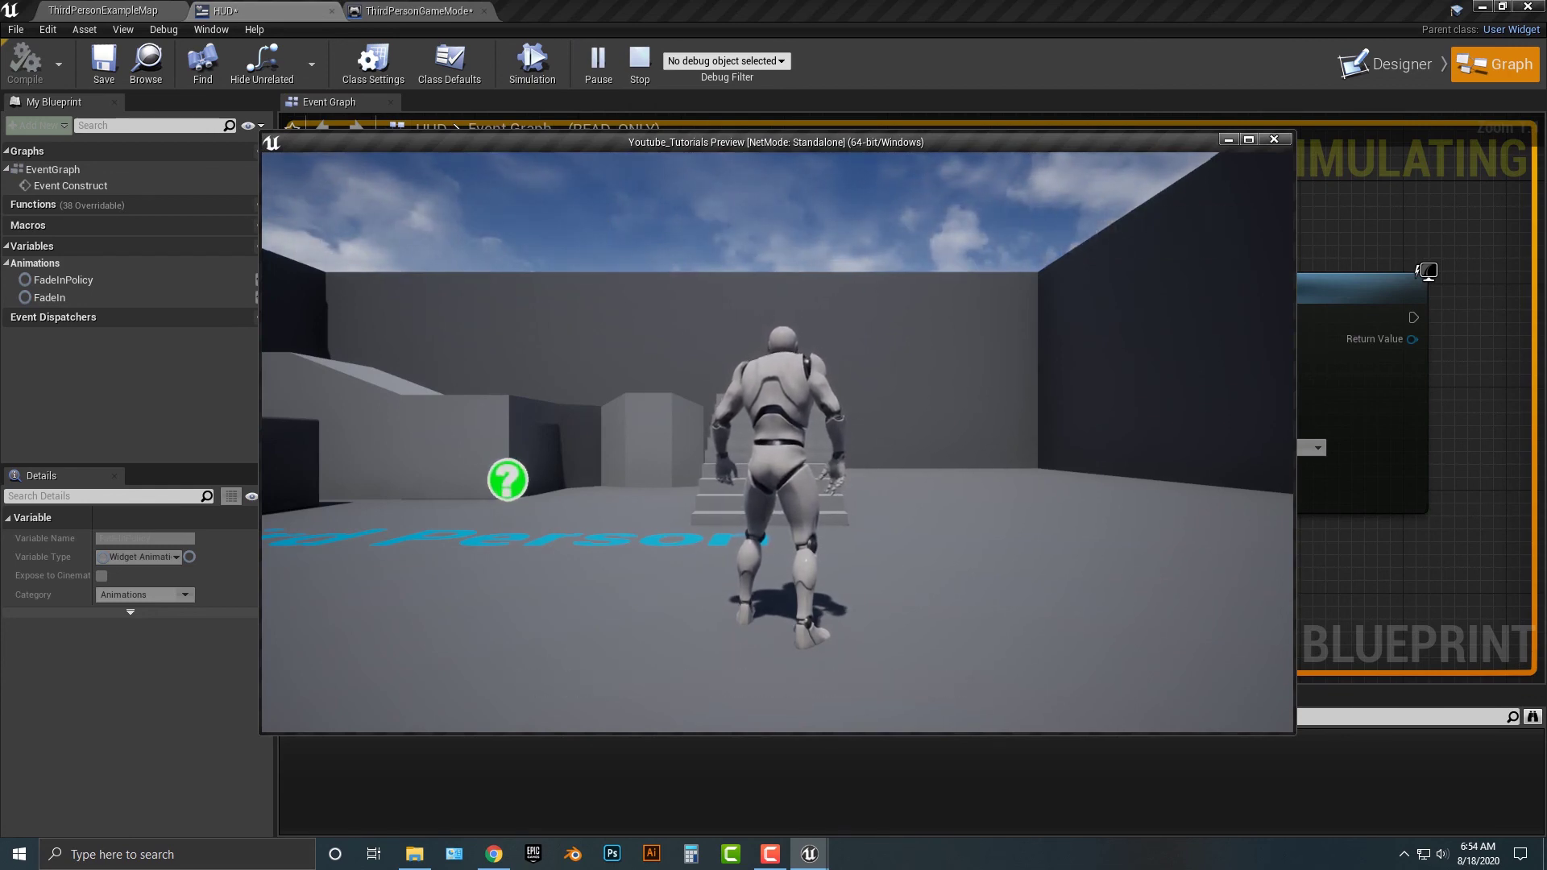
key("Escape")
right_click_drag(499, 299, 419, 298)
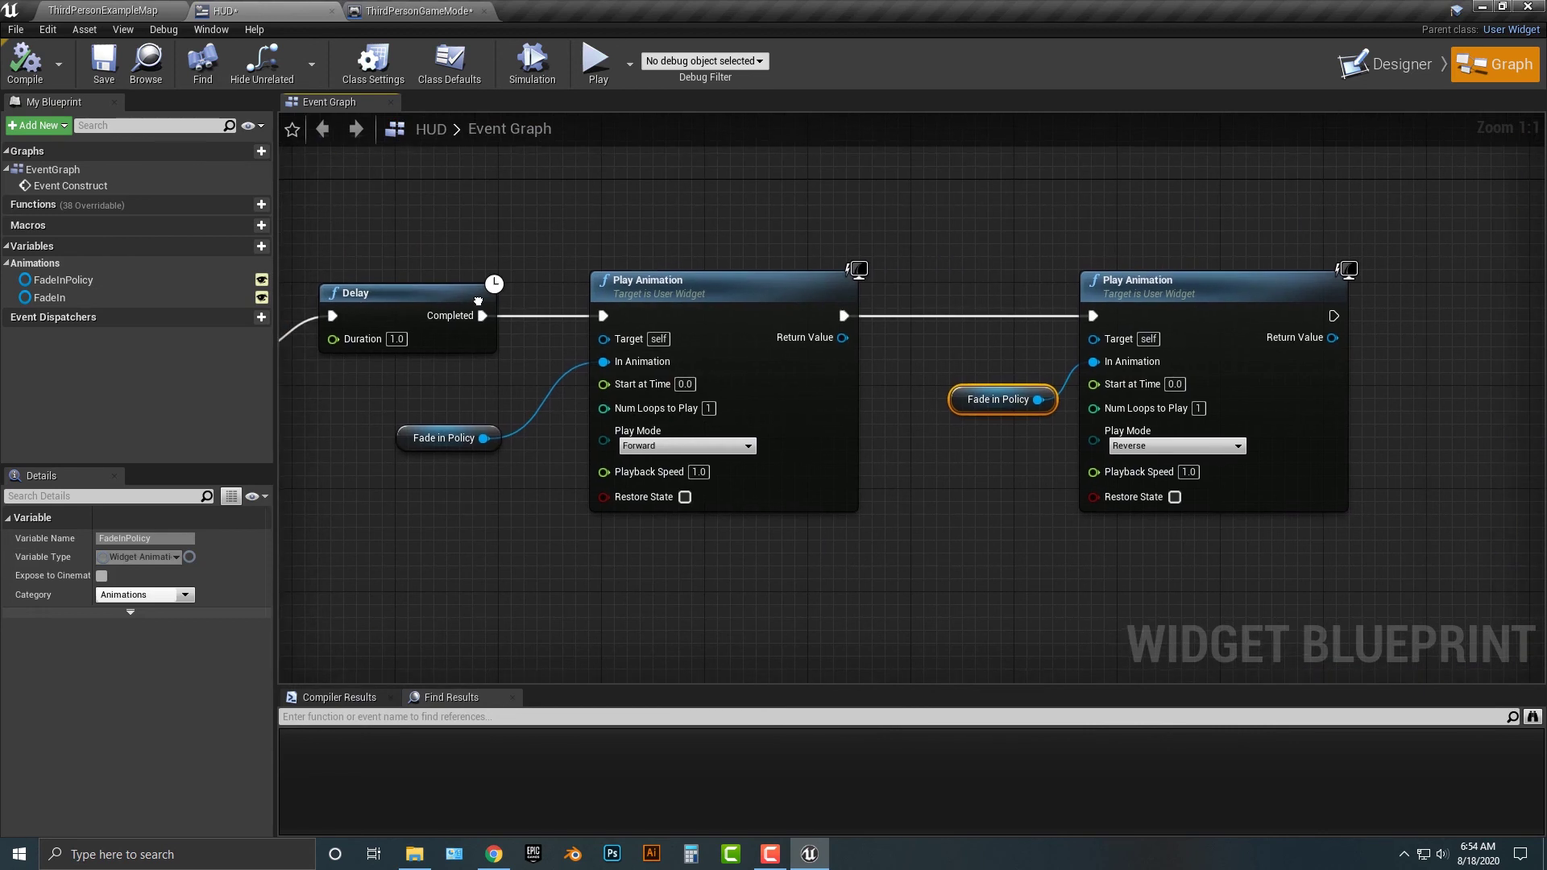
- Insert a Delay node between the forward and reversed FadeInPolicy Play Animation nodes, moving the reversed node farther along to make room
left_click(419, 299)
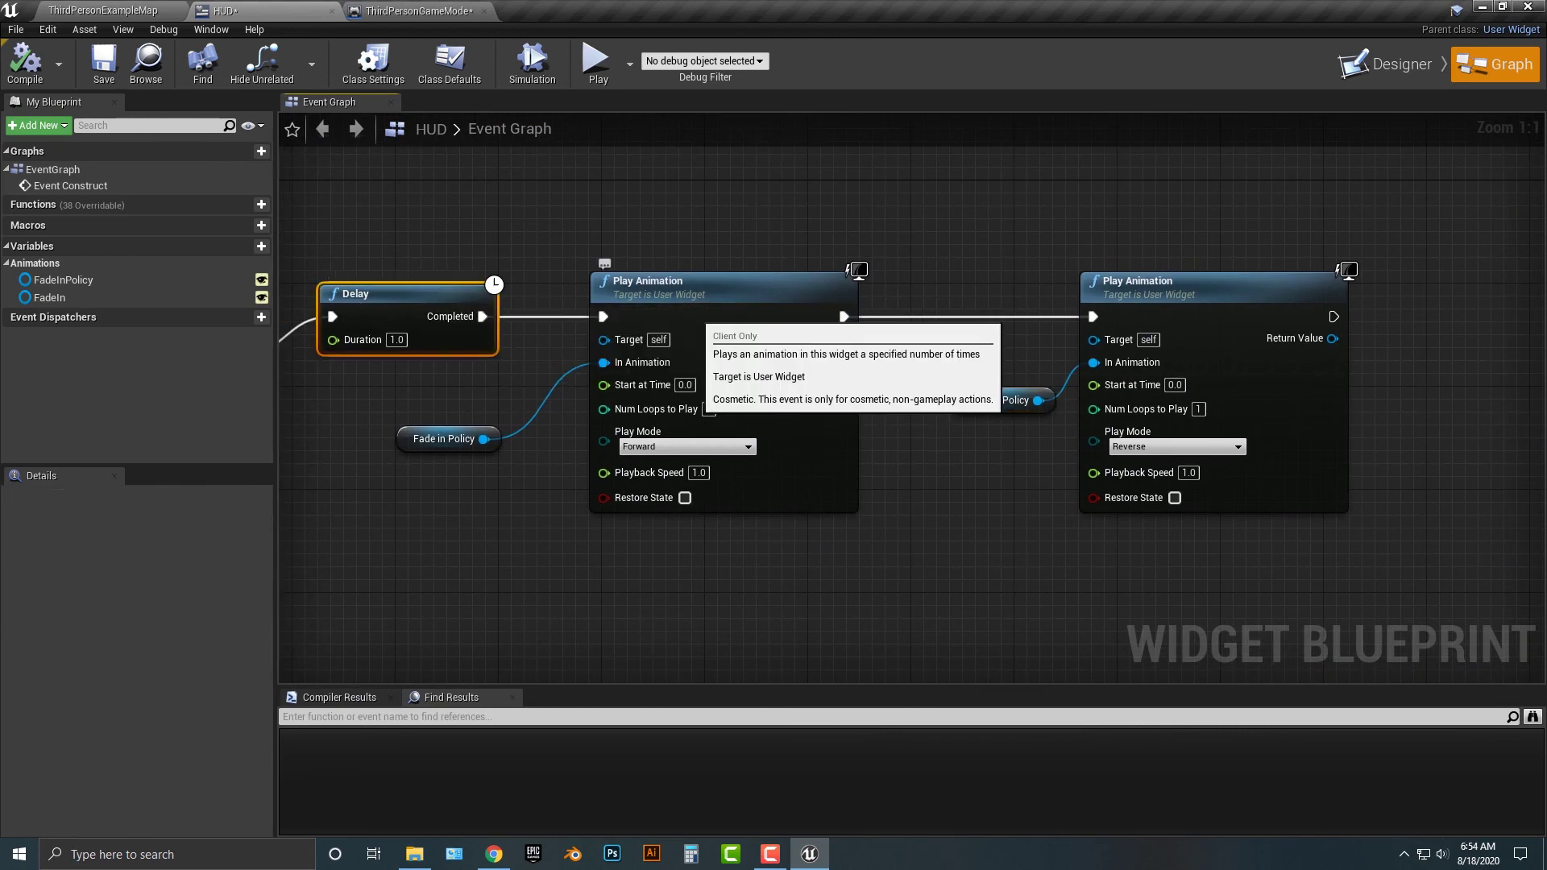
left_click_drag(842, 317, 936, 274)
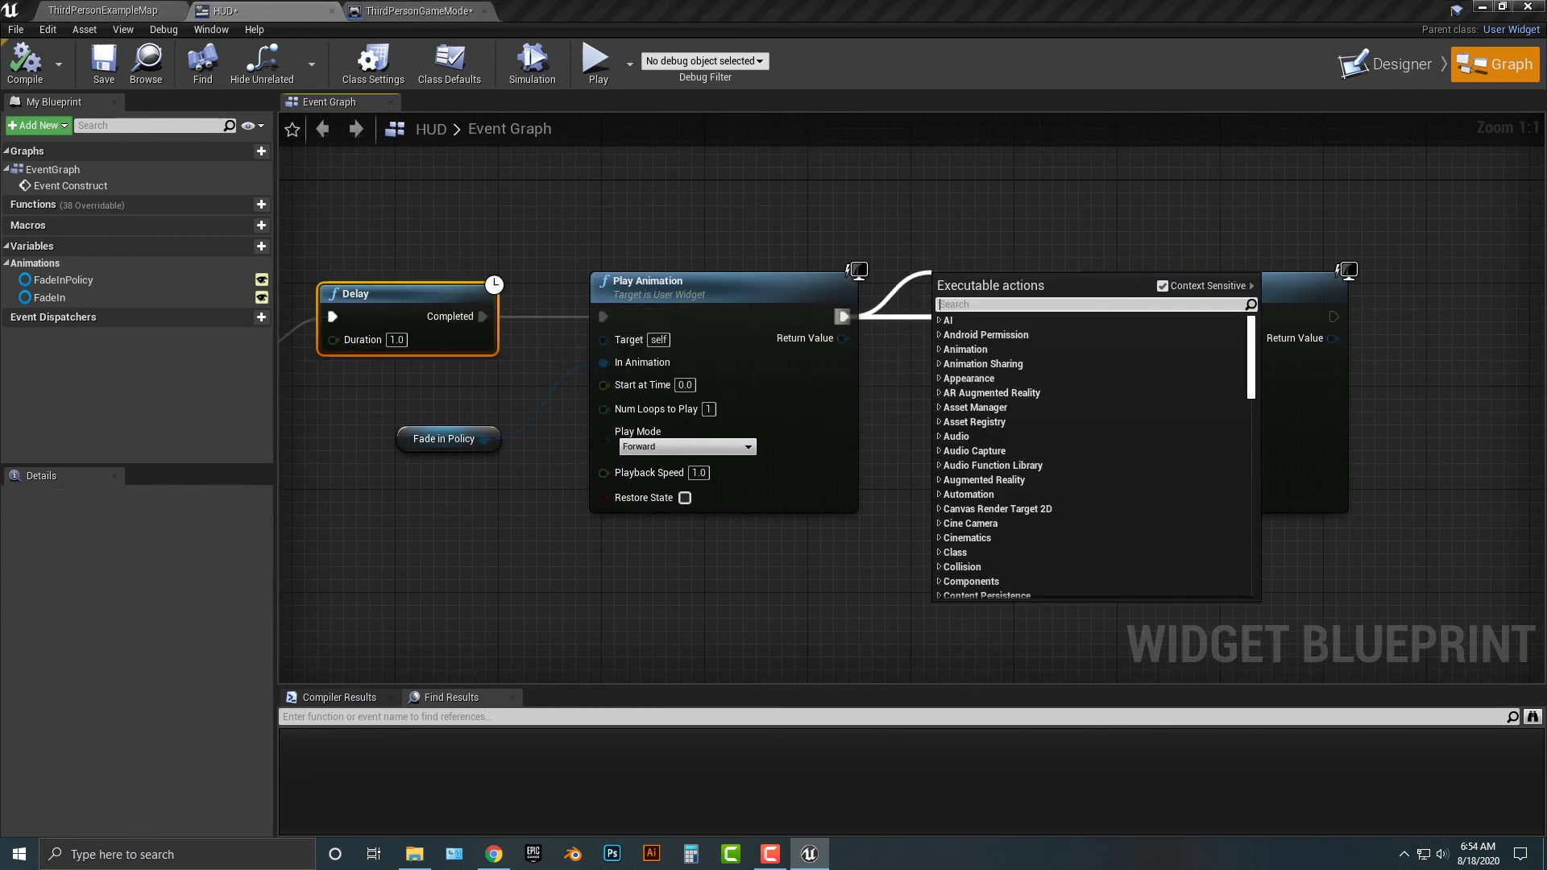
type("delay")
key("Return")
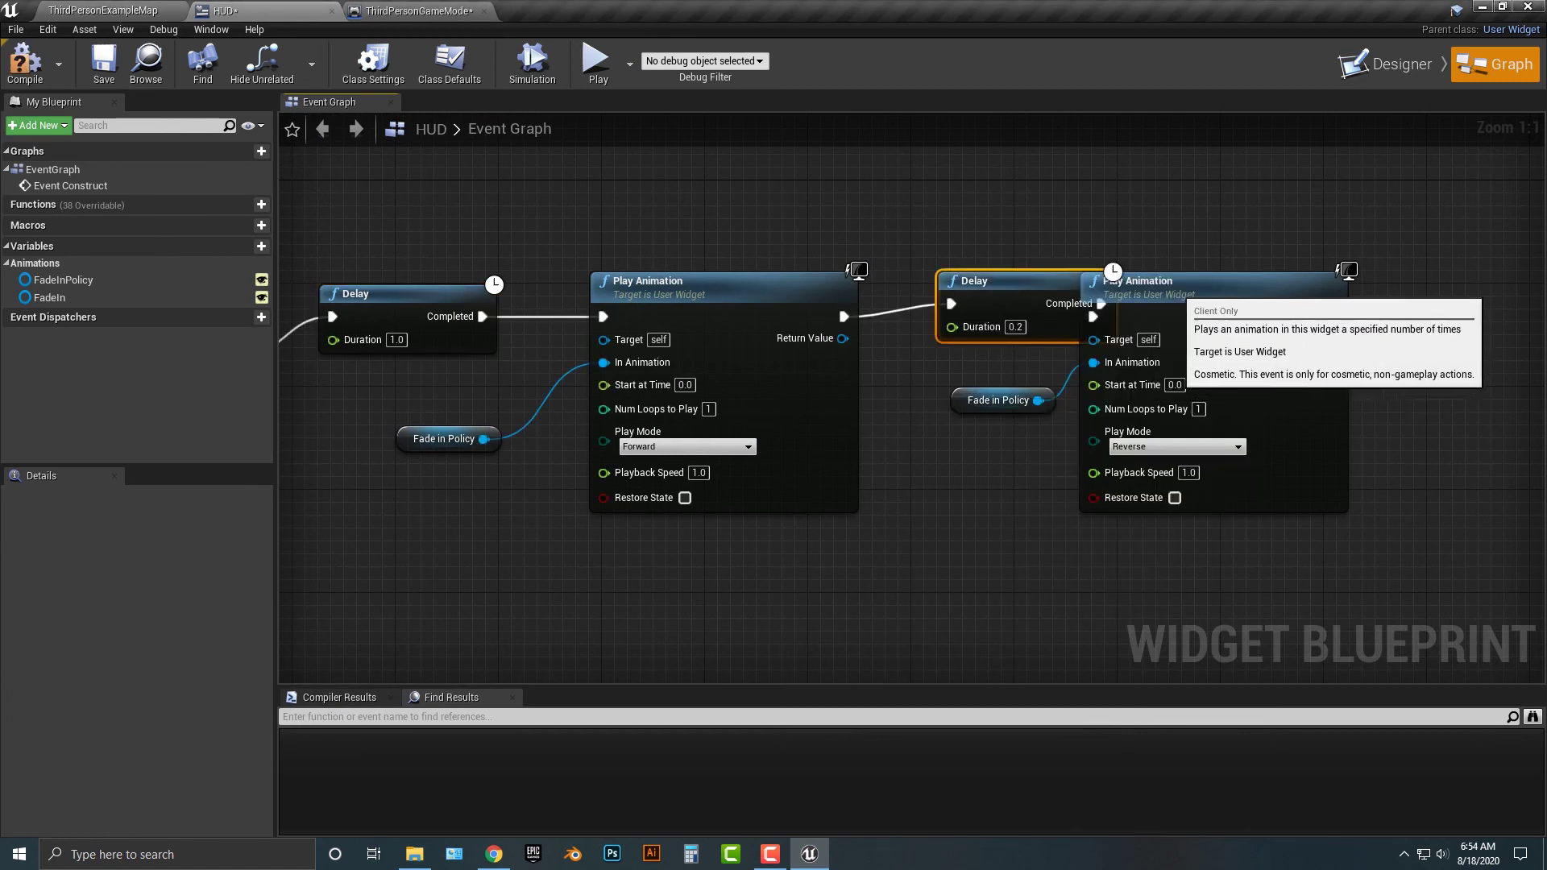
left_click_drag(1136, 282, 1330, 269)
- Set the new Delay node's Duration to 3.0 and play-test the HUD
left_click(1017, 327)
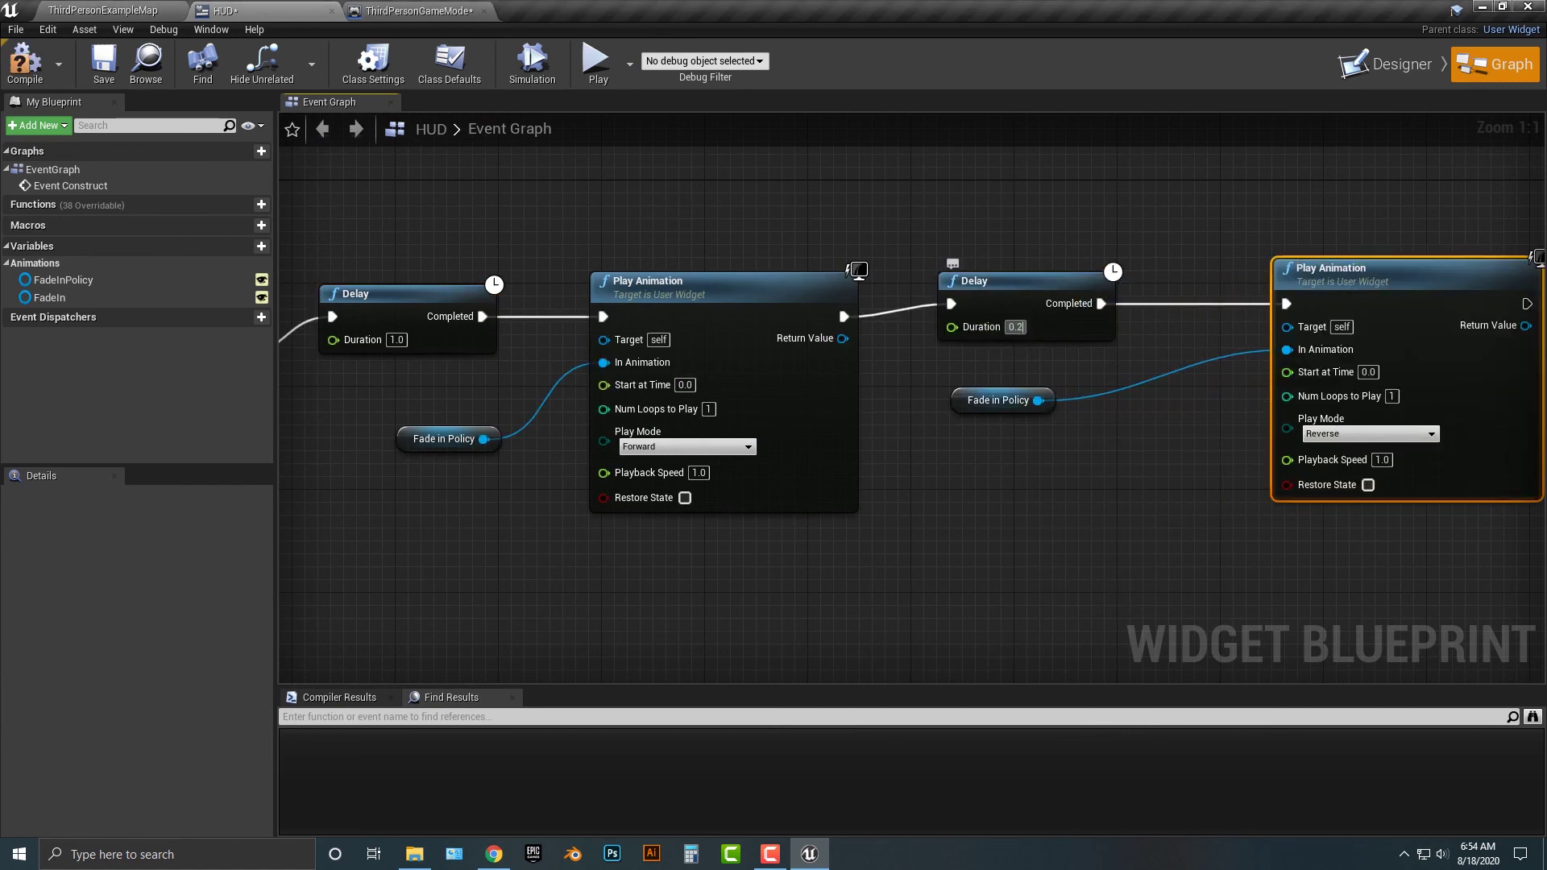
type("0")
type("3")
key("Return")
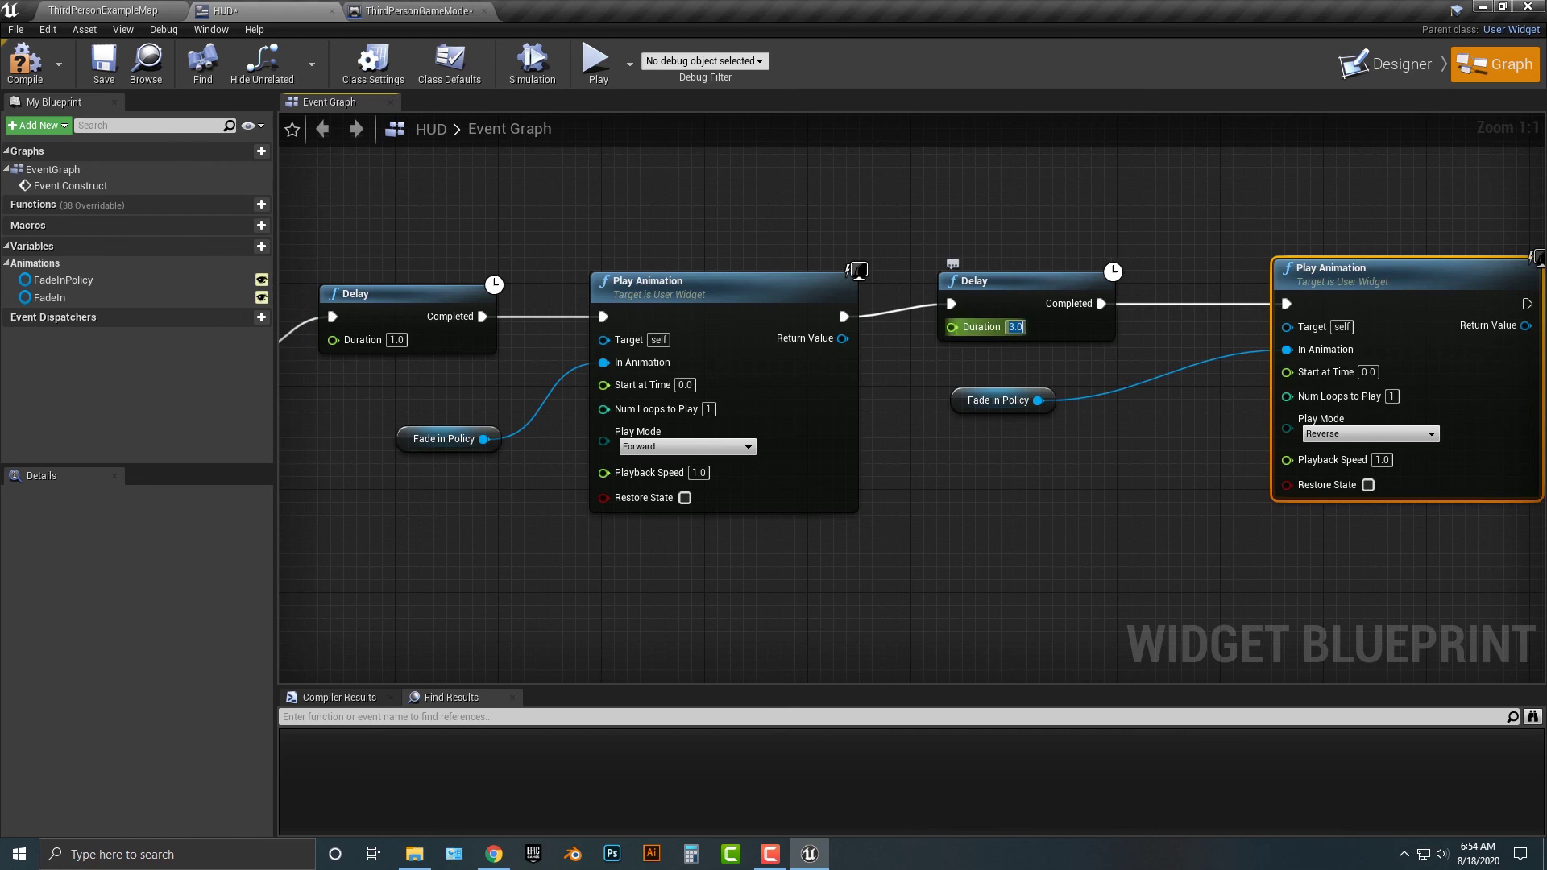
left_click(598, 64)
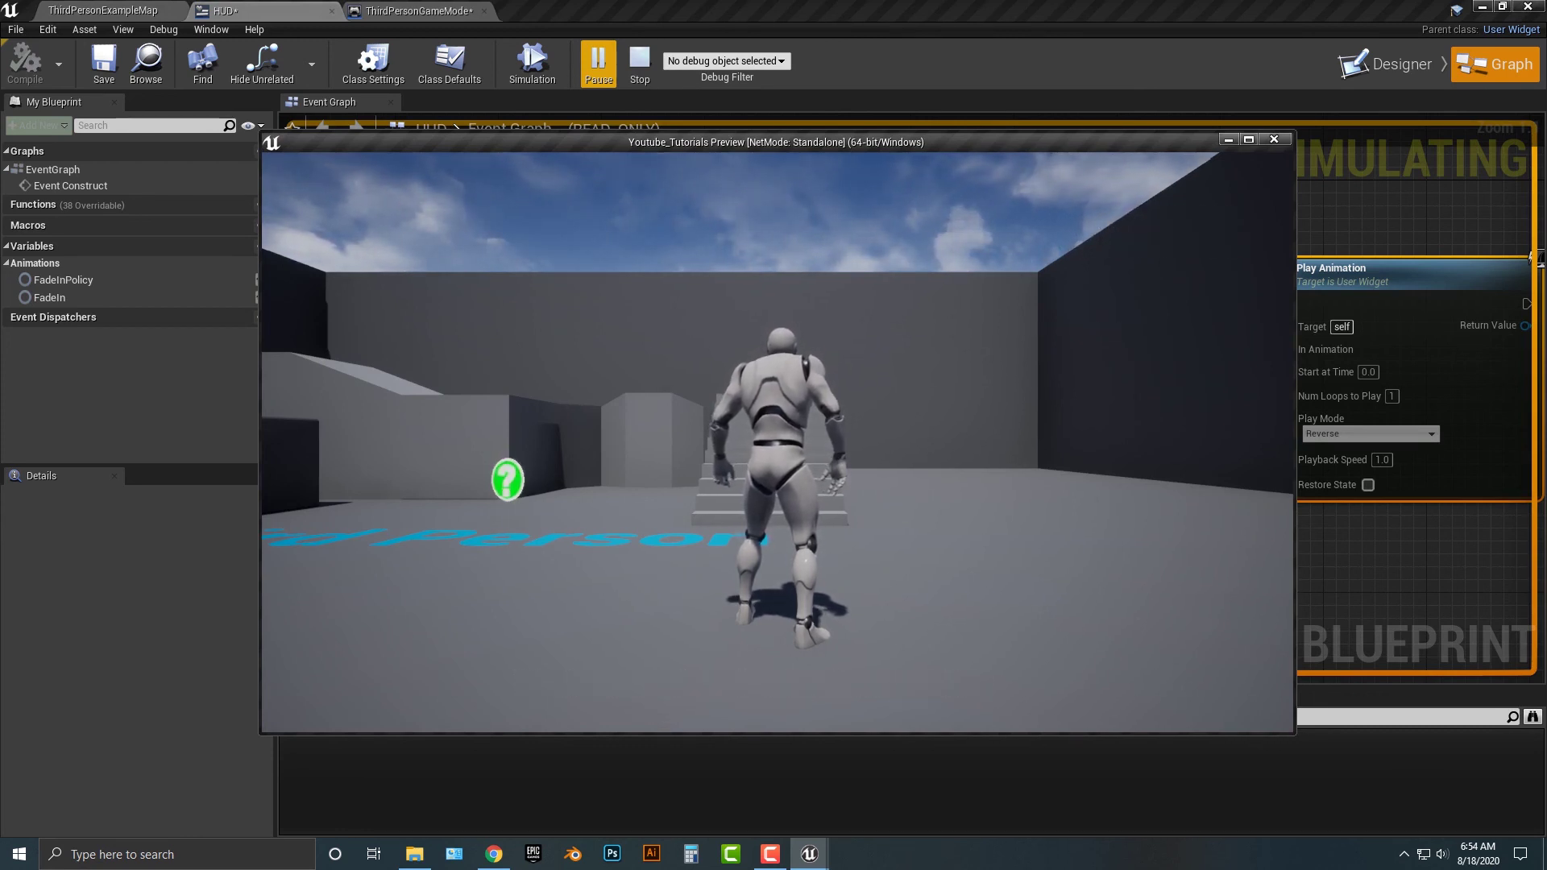
key("Escape")
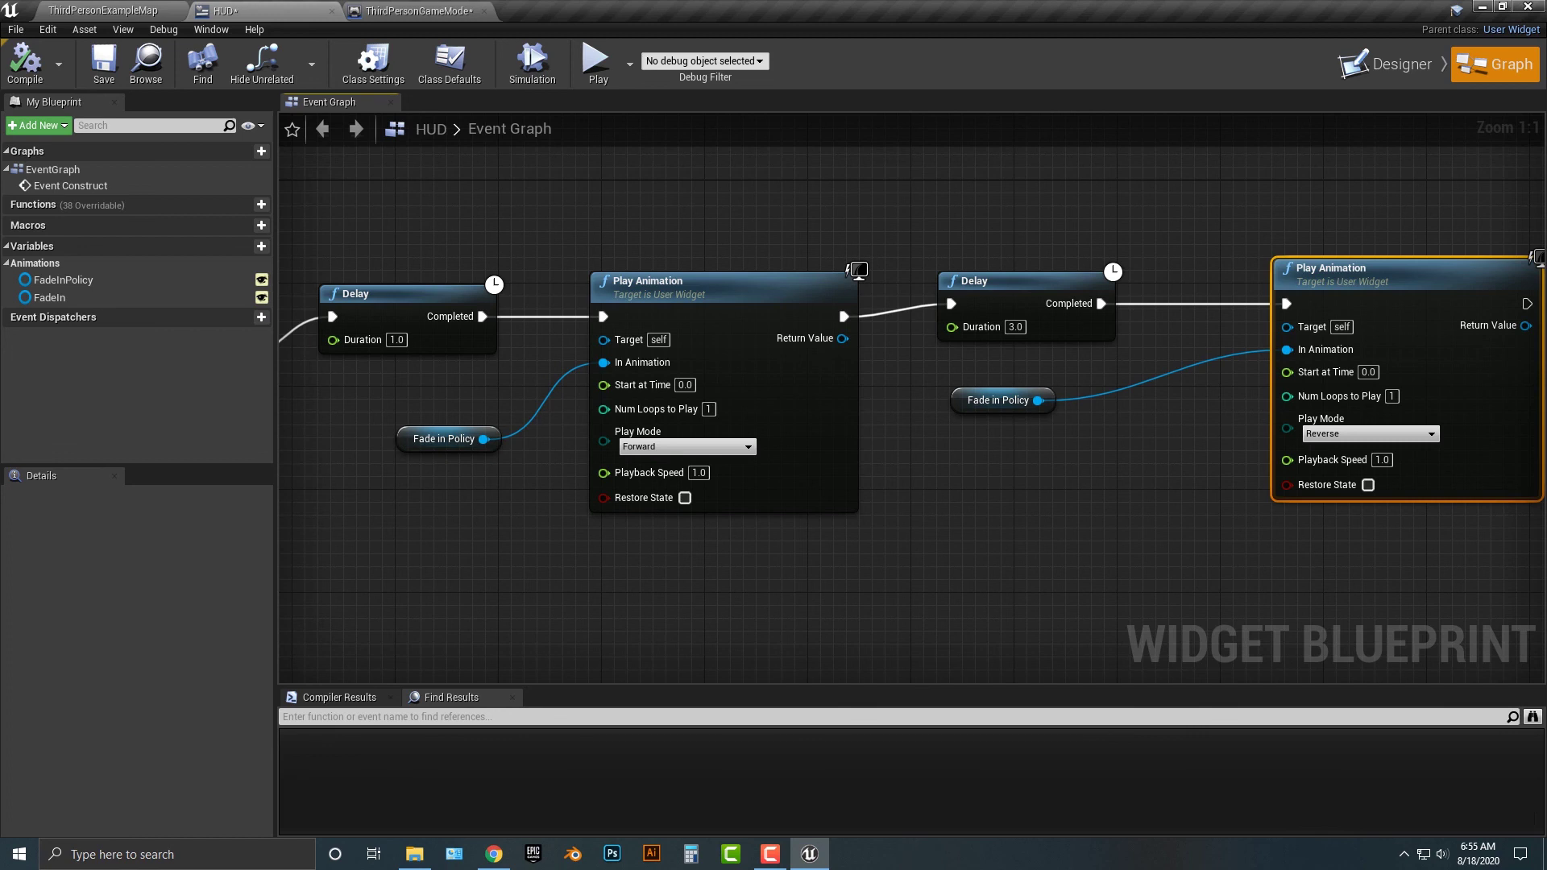
- Shift the 3.0 Delay node slightly up and toward the reversed FadeInPolicy Play Animation node
right_click_drag(1284, 199, 802, 240)
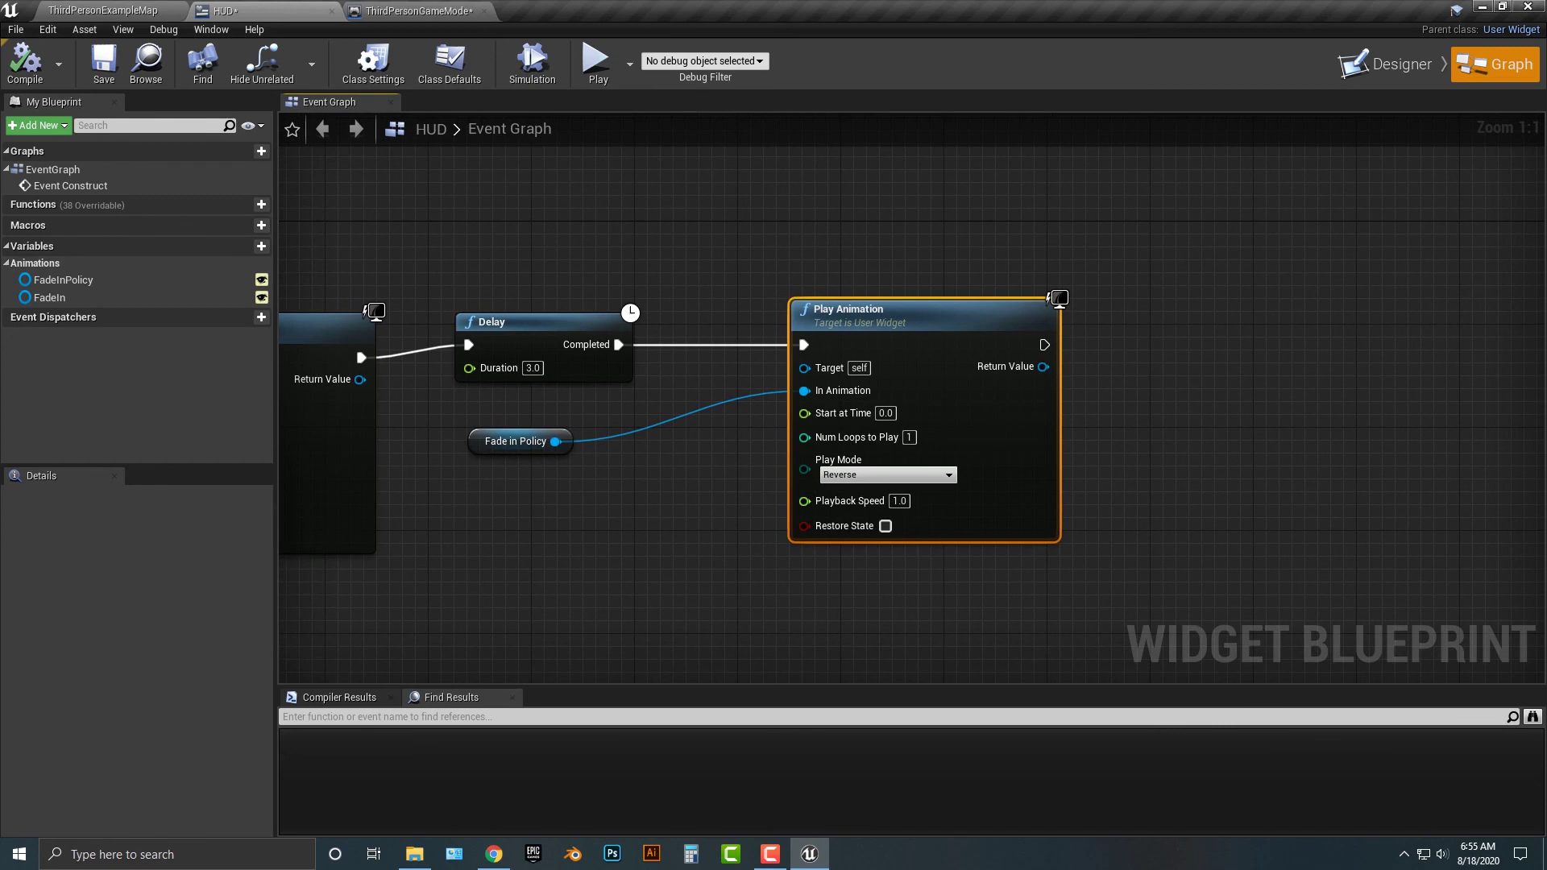
left_click_drag(525, 319, 551, 306)
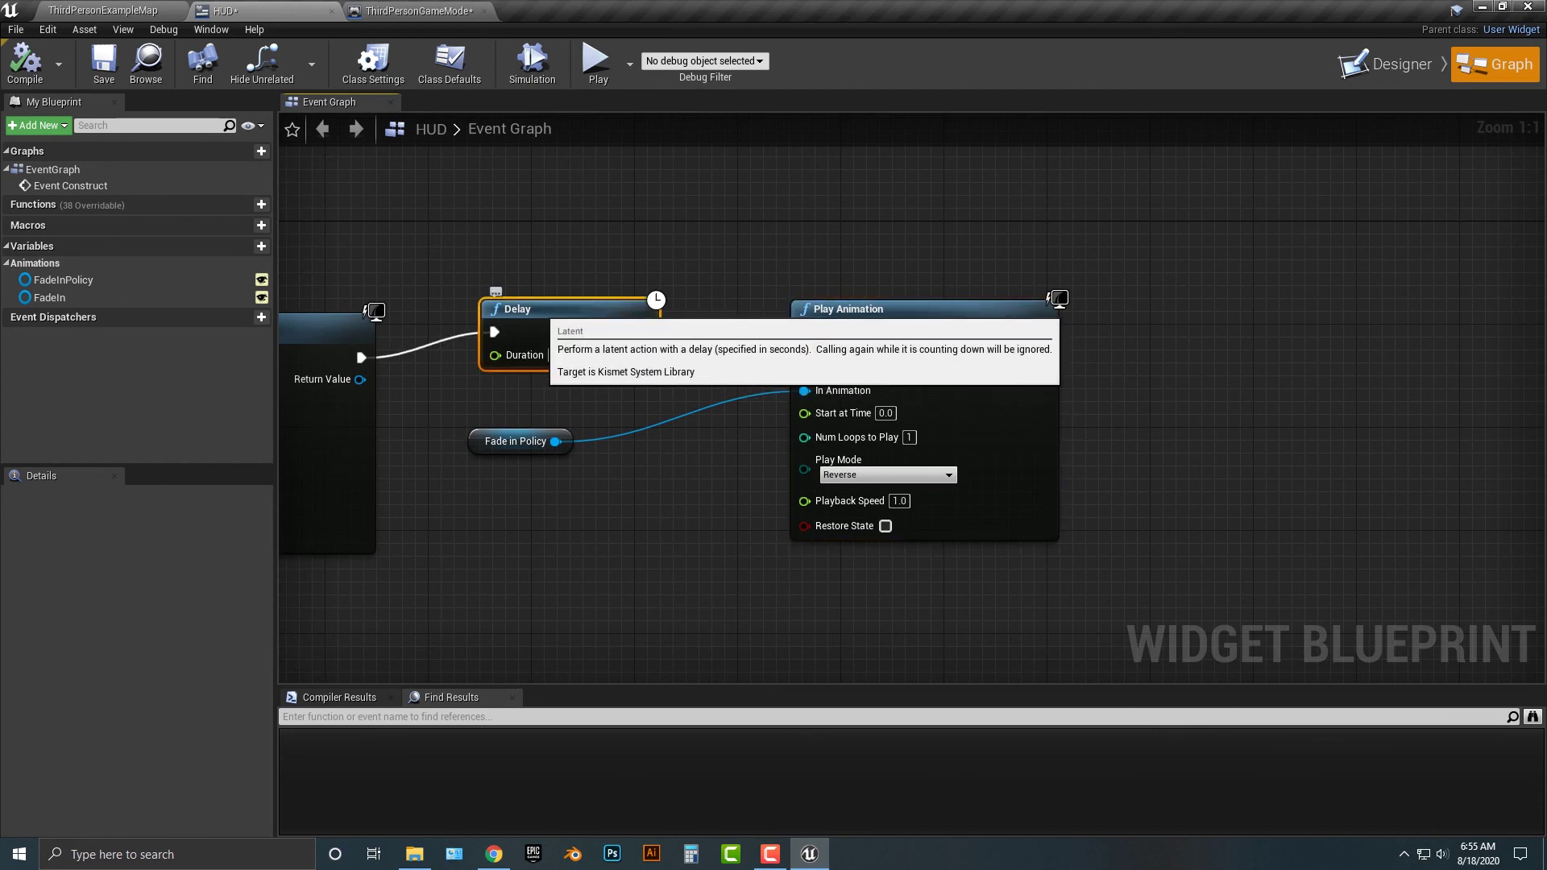